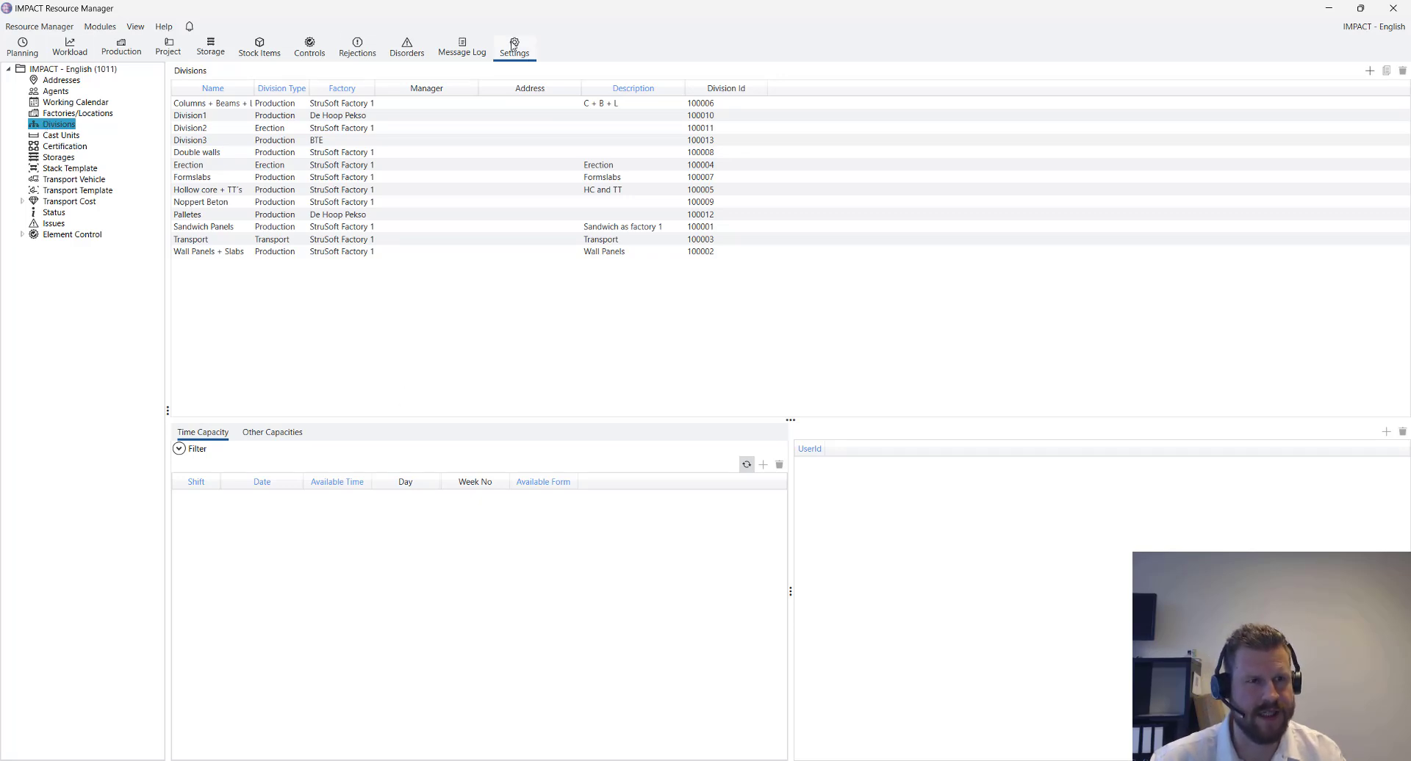
# Add a new division with division type Transport and factory StruSoft Factory 1
pyautogui.click(239, 241)
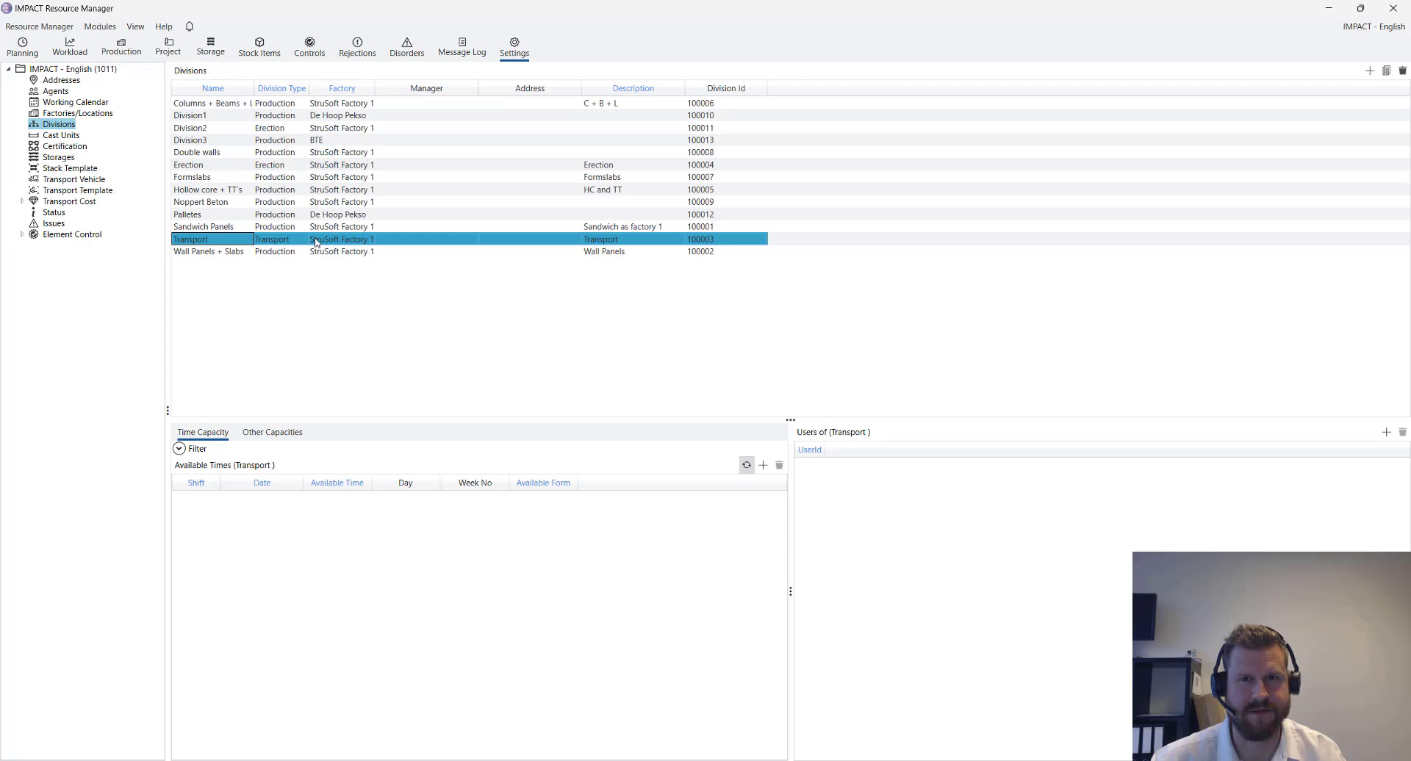
pyautogui.rightClick(267, 285)
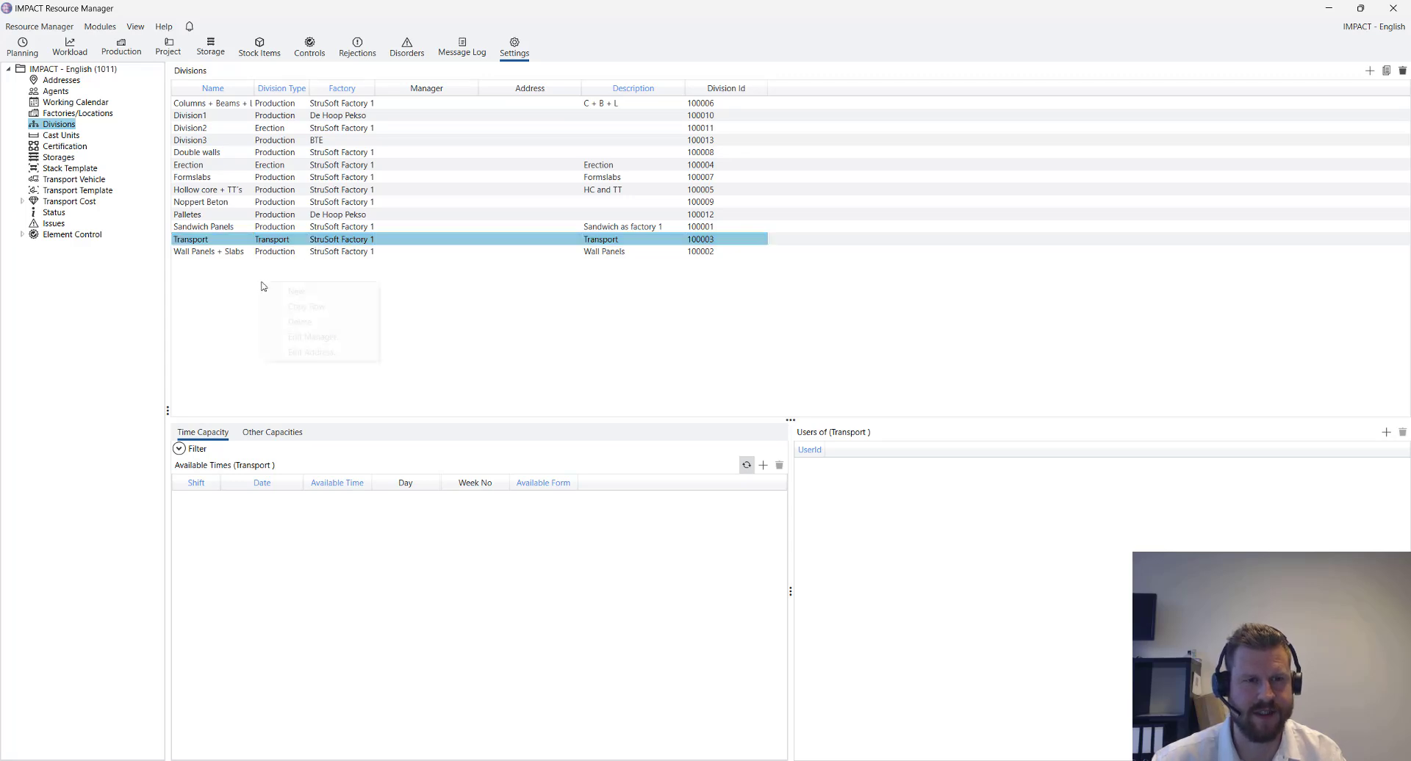
pyautogui.click(292, 291)
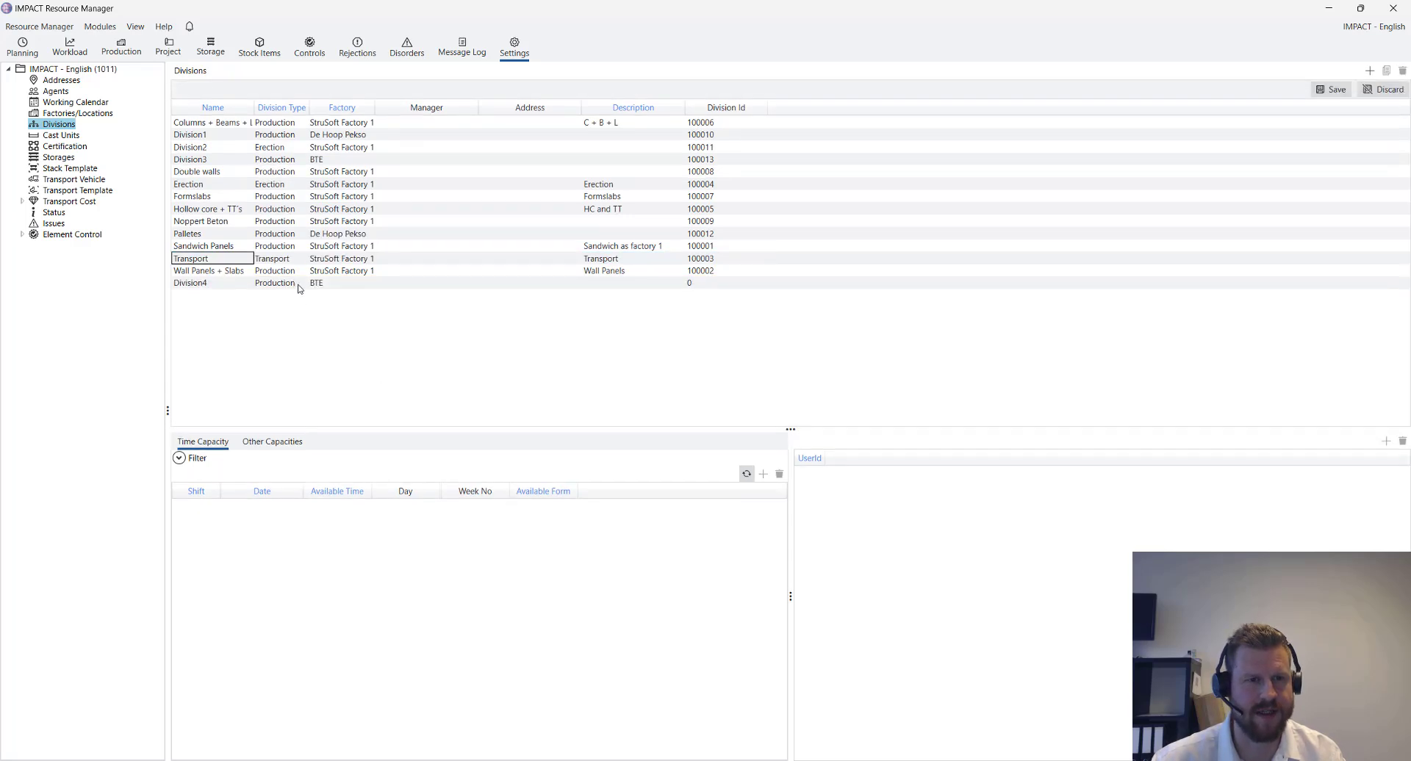
pyautogui.click(297, 286)
pyautogui.click(297, 287)
pyautogui.click(298, 285)
pyautogui.click(292, 328)
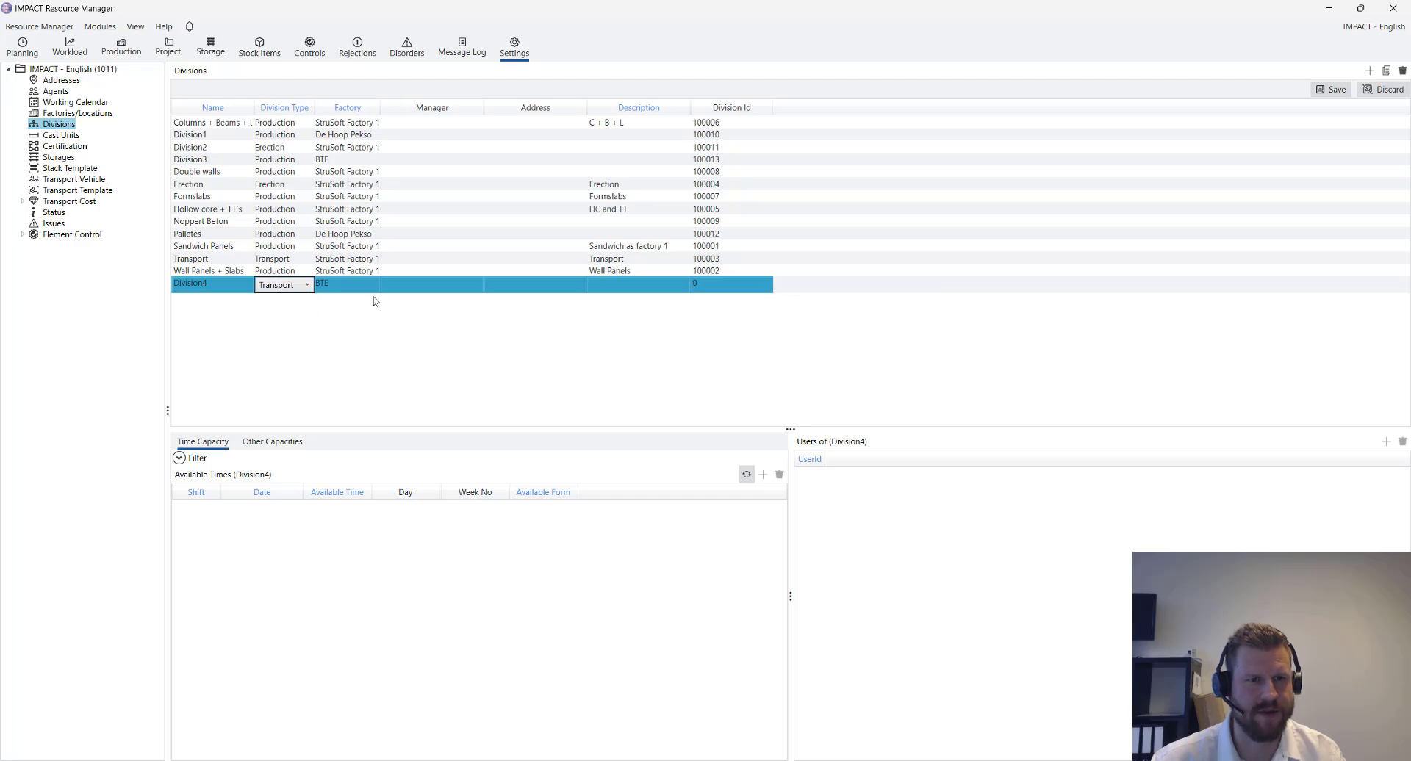
pyautogui.click(374, 286)
pyautogui.click(374, 286)
pyautogui.click(374, 287)
pyautogui.click(362, 330)
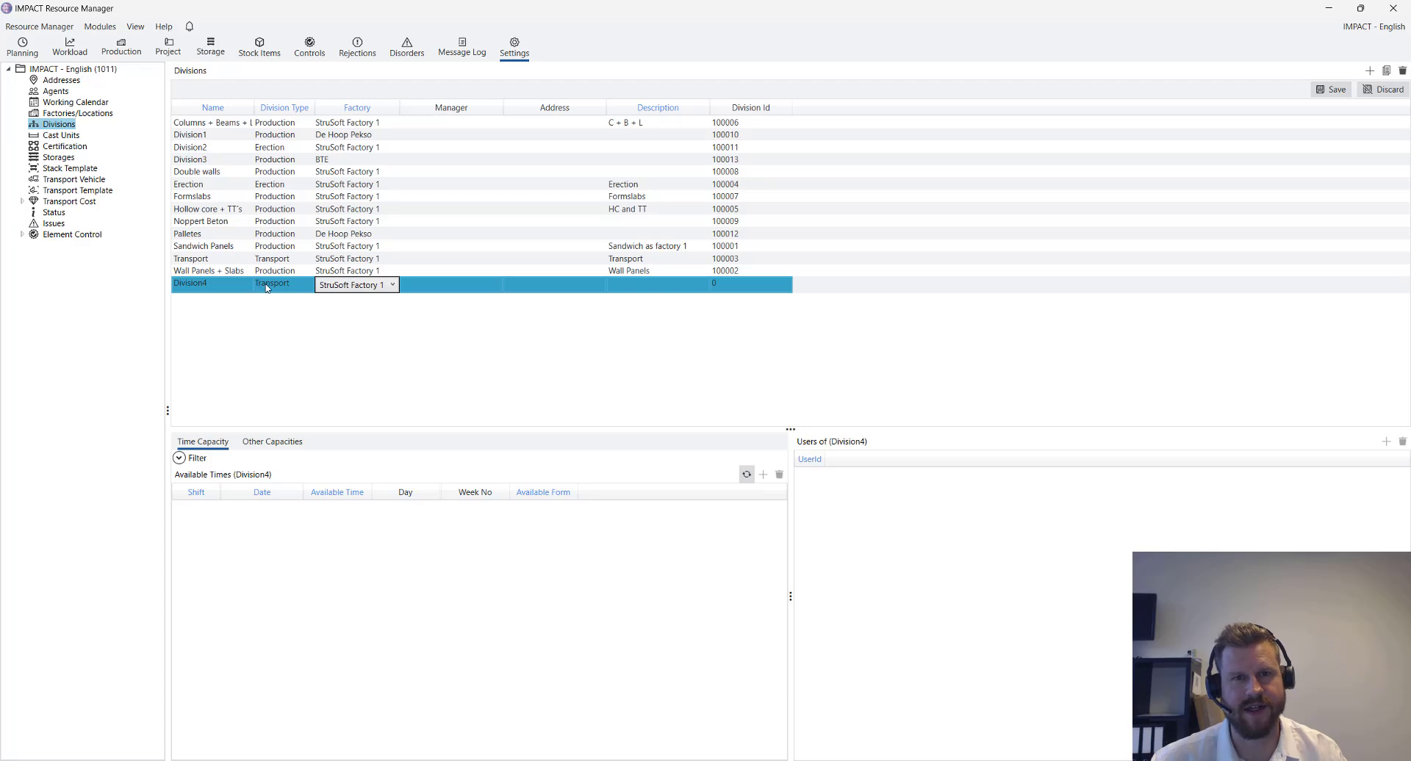
# Delete the newly added division and leave the Divisions settings without saving changes
pyautogui.rightClick(509, 283)
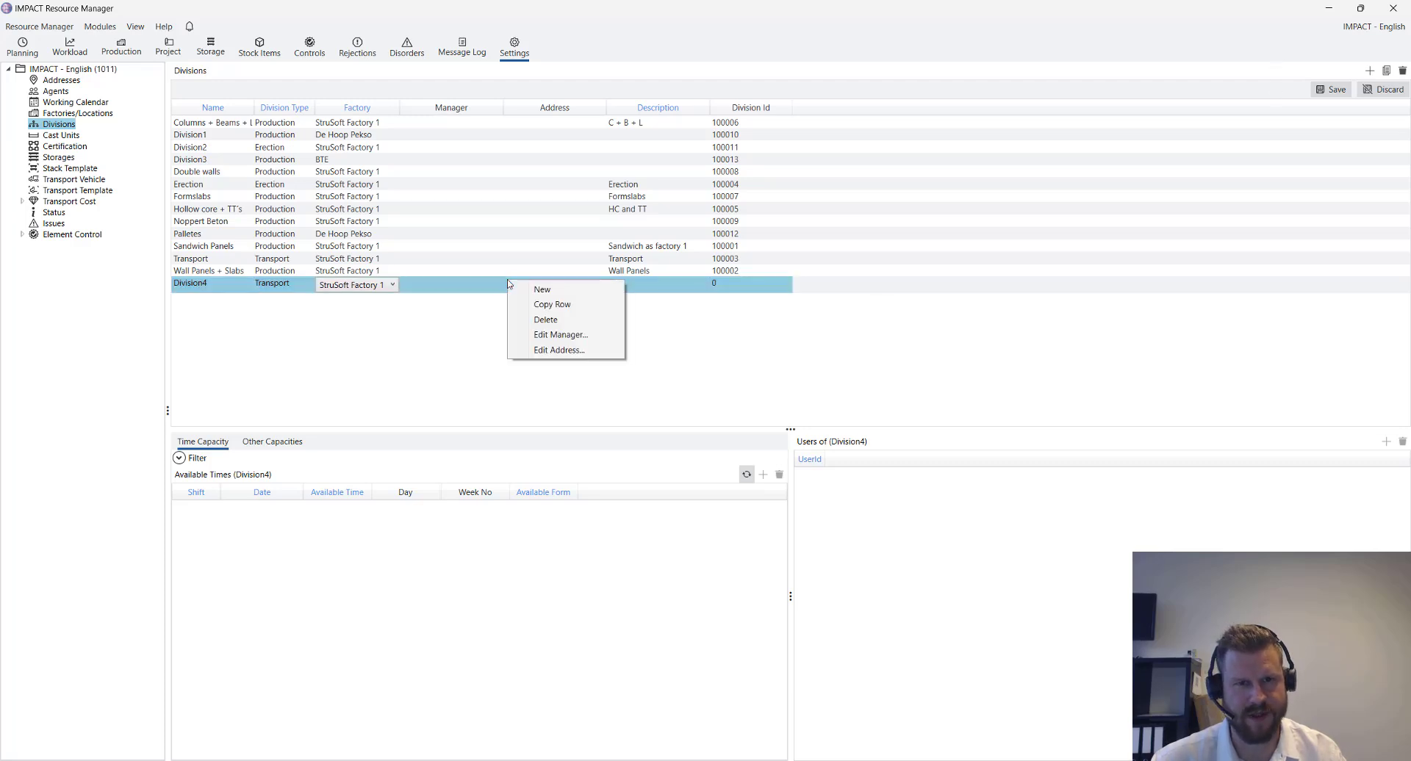
pyautogui.click(545, 320)
pyautogui.click(367, 244)
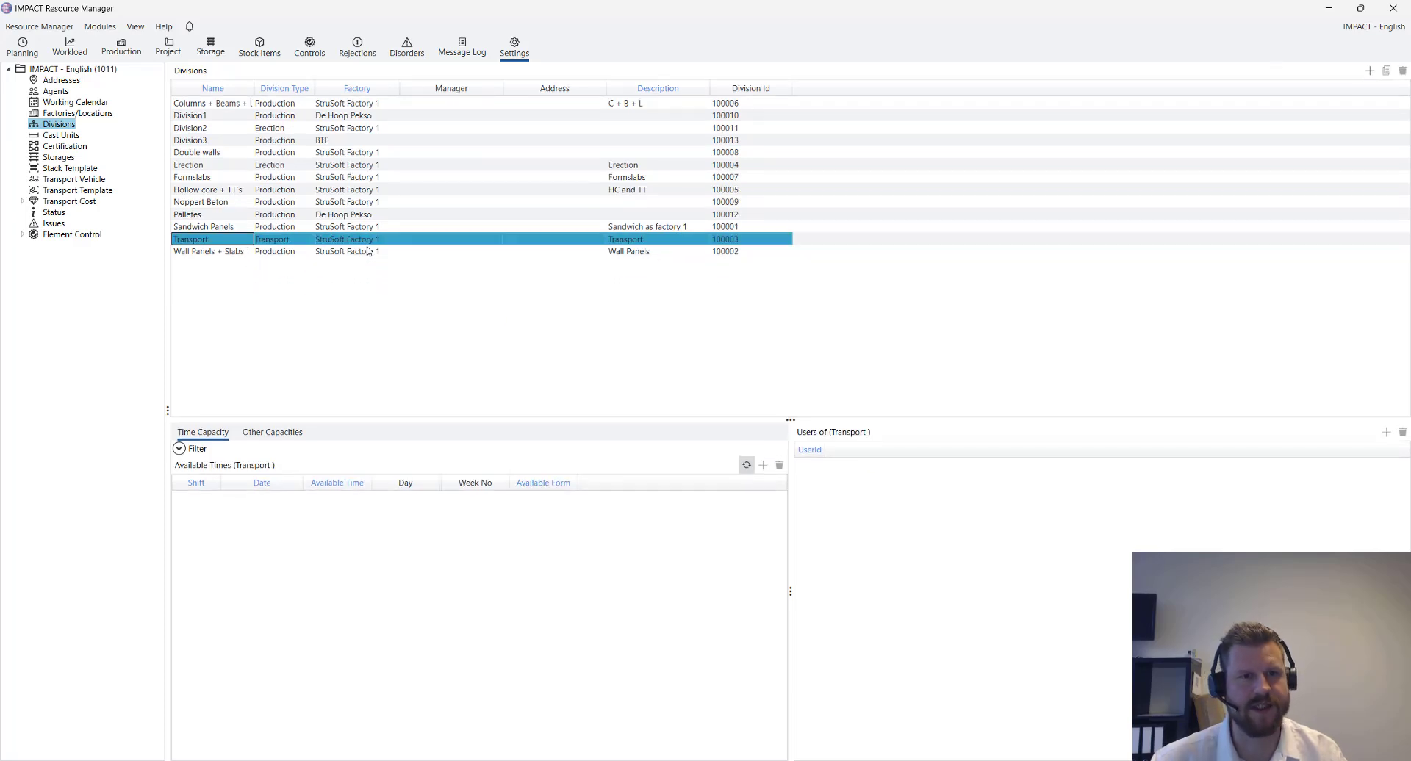
pyautogui.click(55, 171)
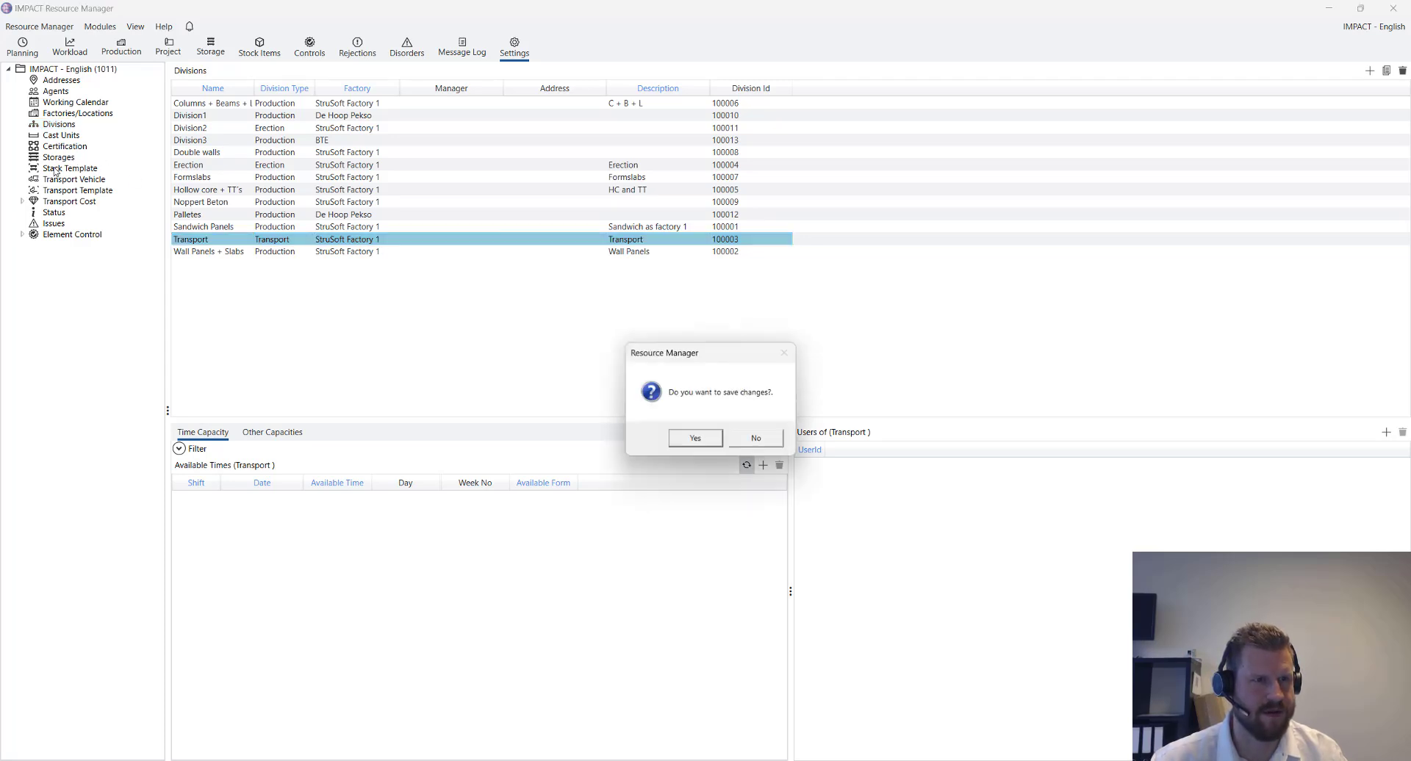
pyautogui.click(741, 433)
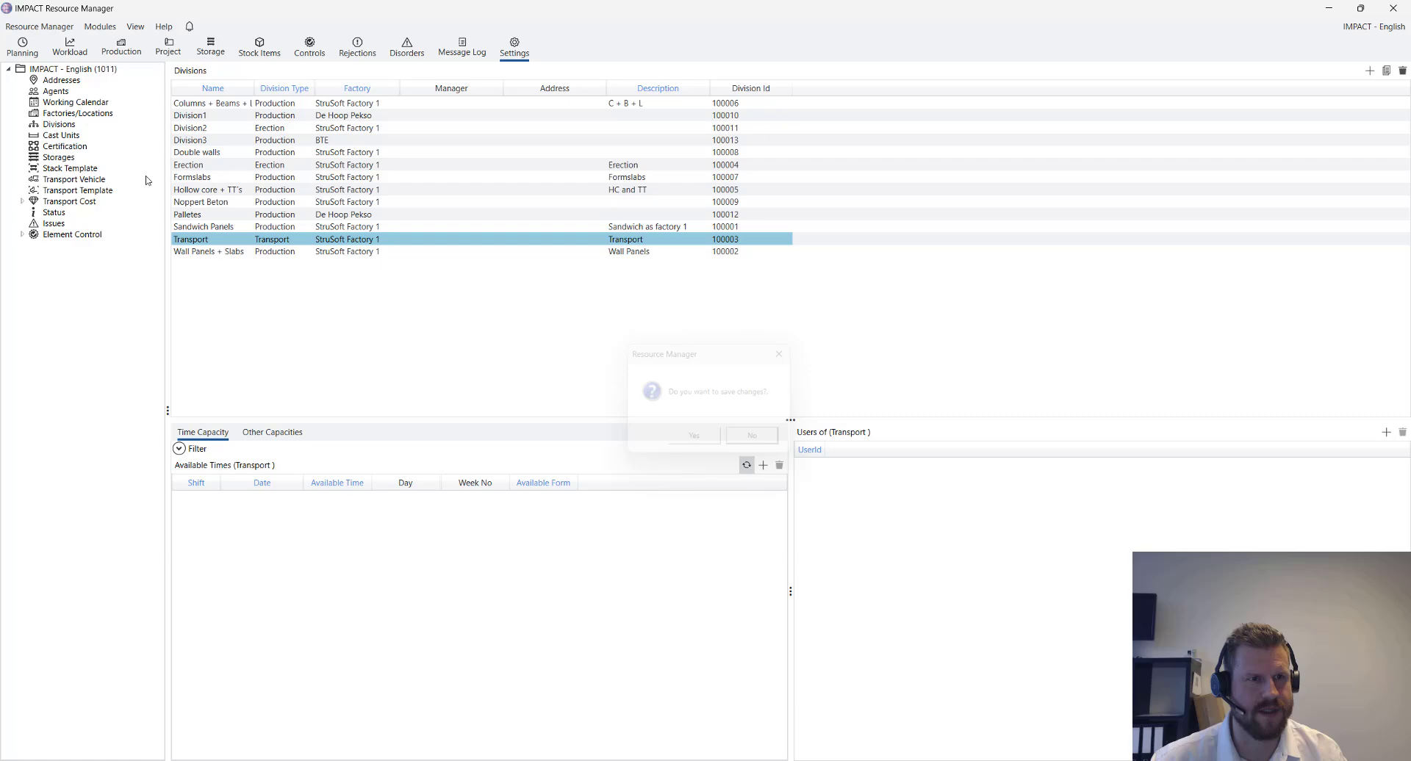
# Add a new stack template named "A-Frame Tip" in the Stack Template settings
pyautogui.click(78, 171)
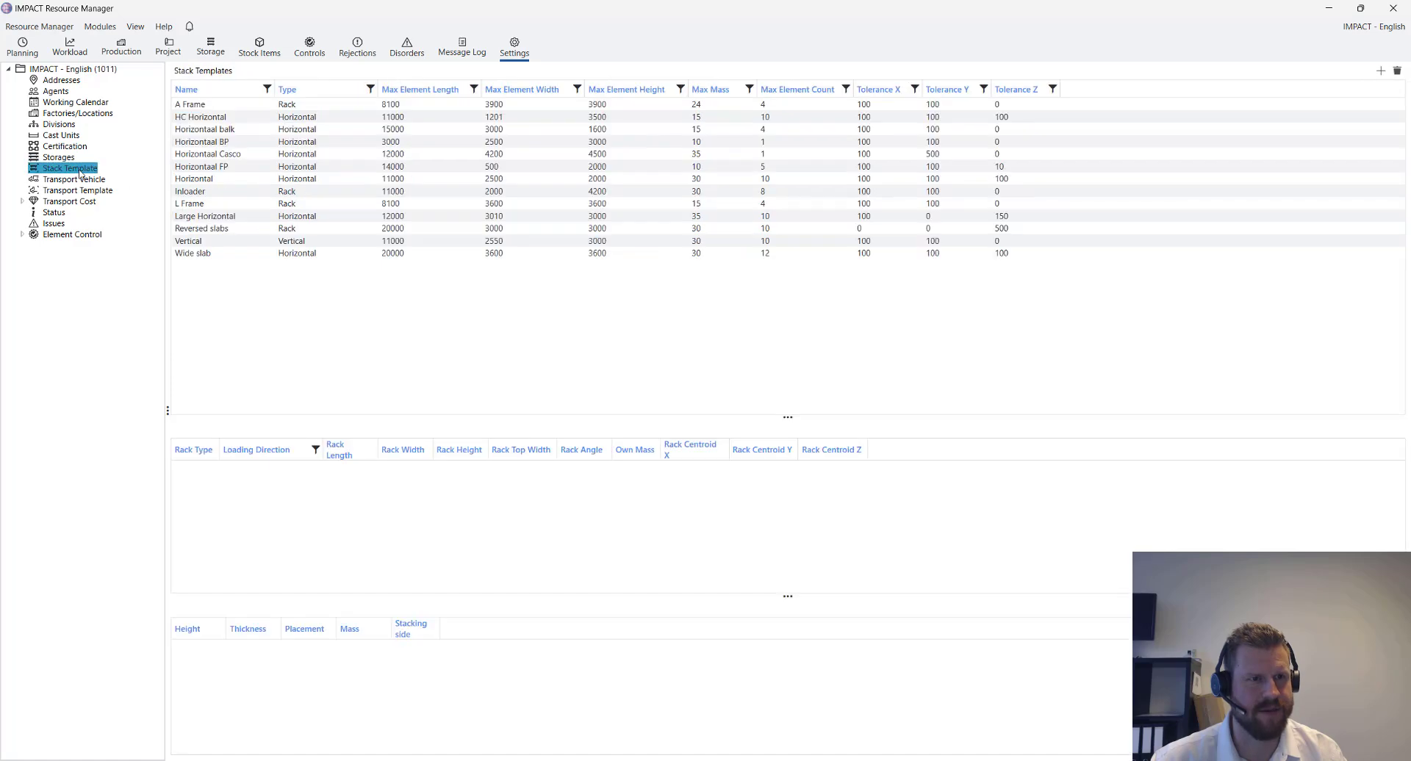
pyautogui.click(494, 316)
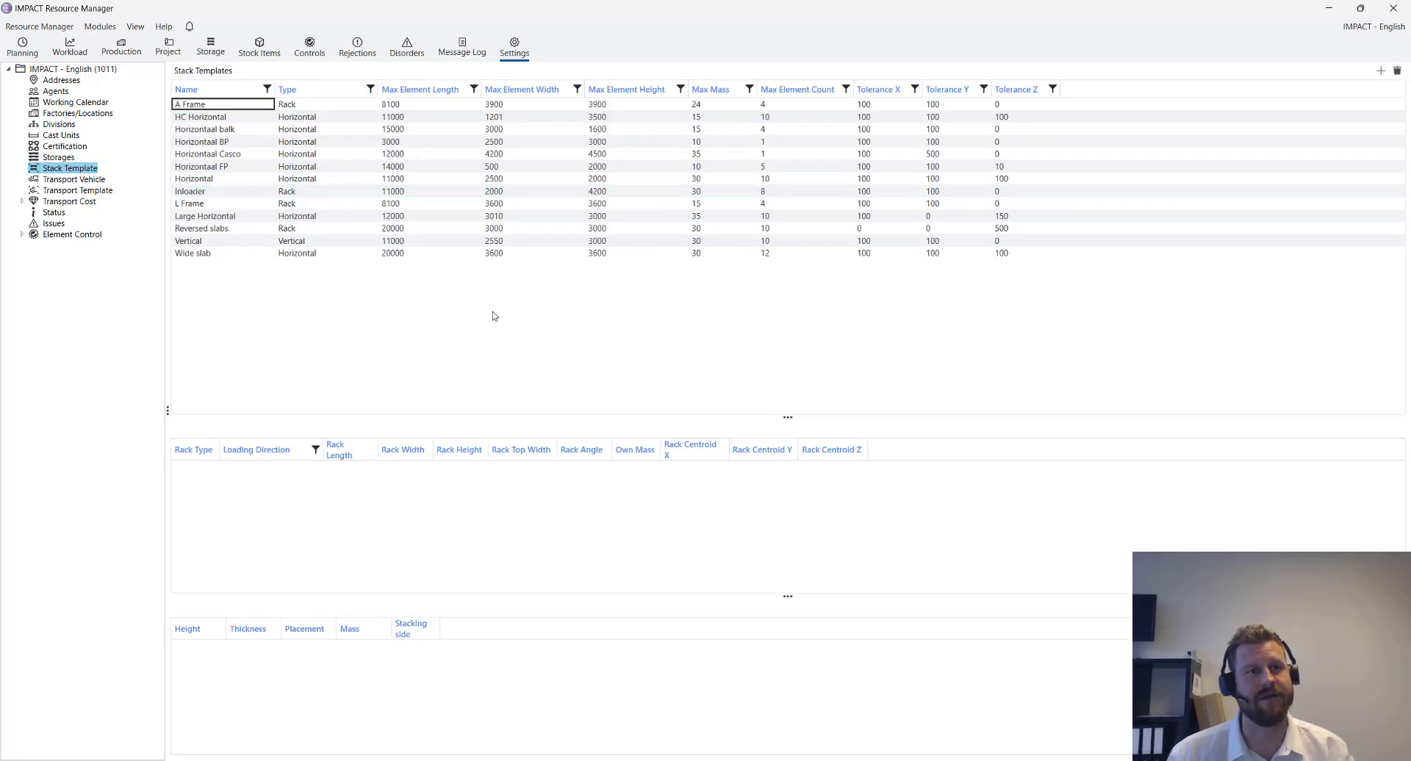
pyautogui.rightClick(237, 293)
pyautogui.click(268, 301)
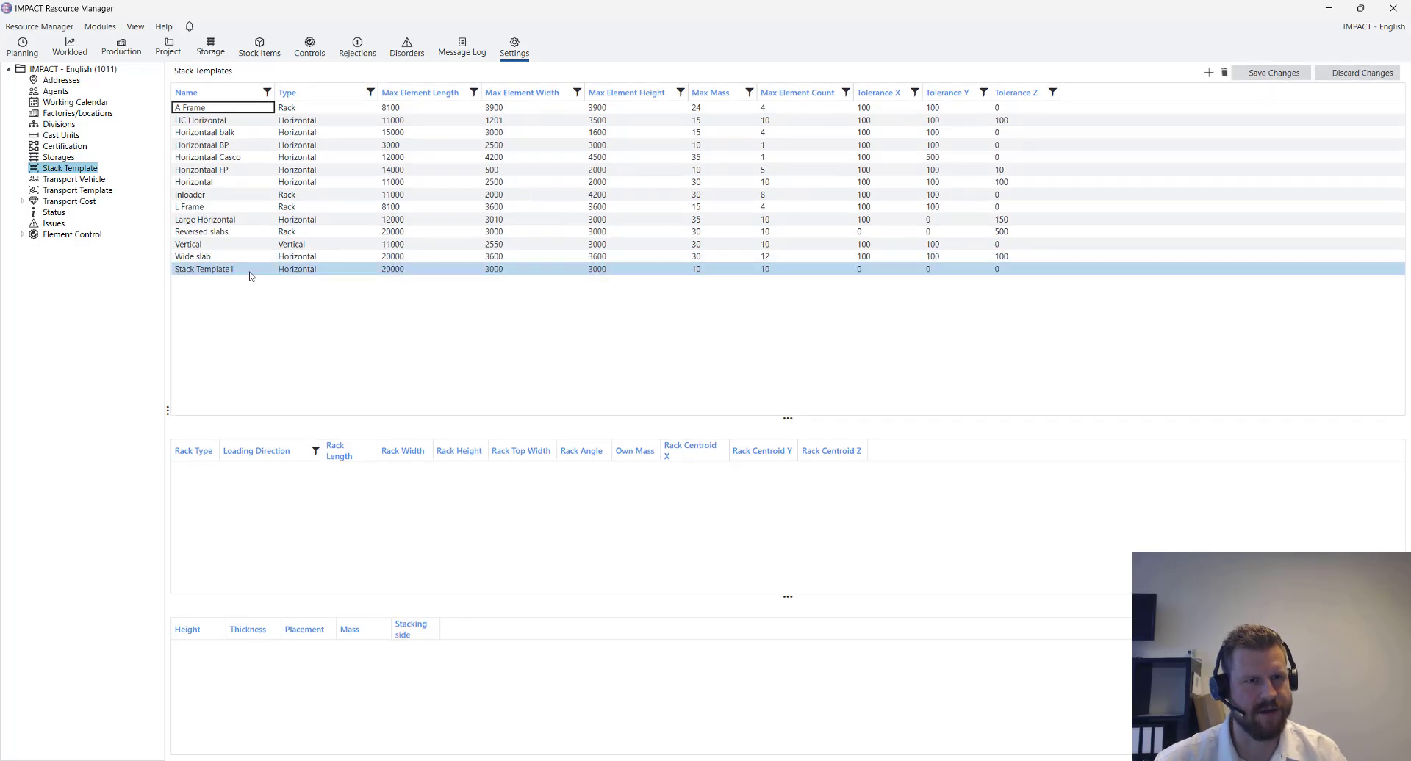
pyautogui.click(250, 272)
pyautogui.write('A')
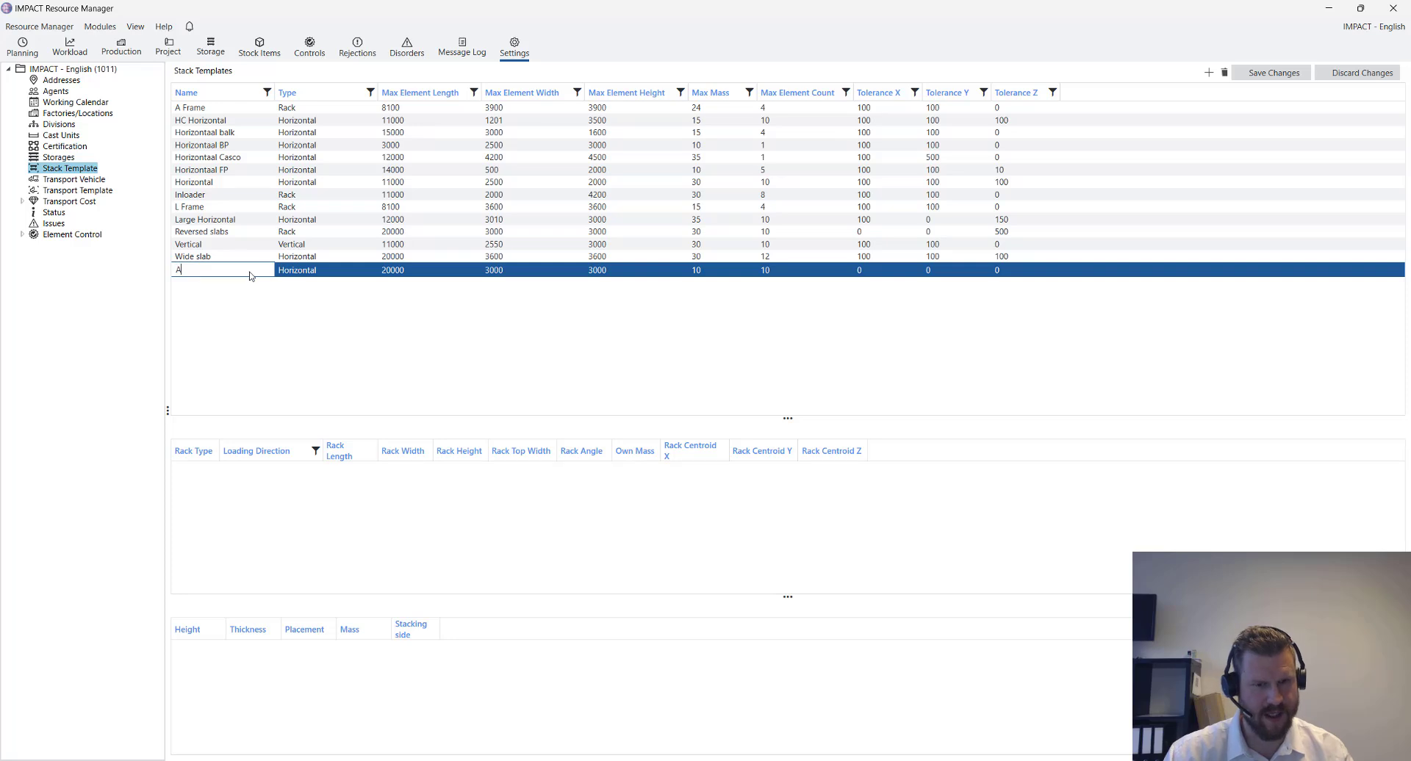
pyautogui.write('-Fra')
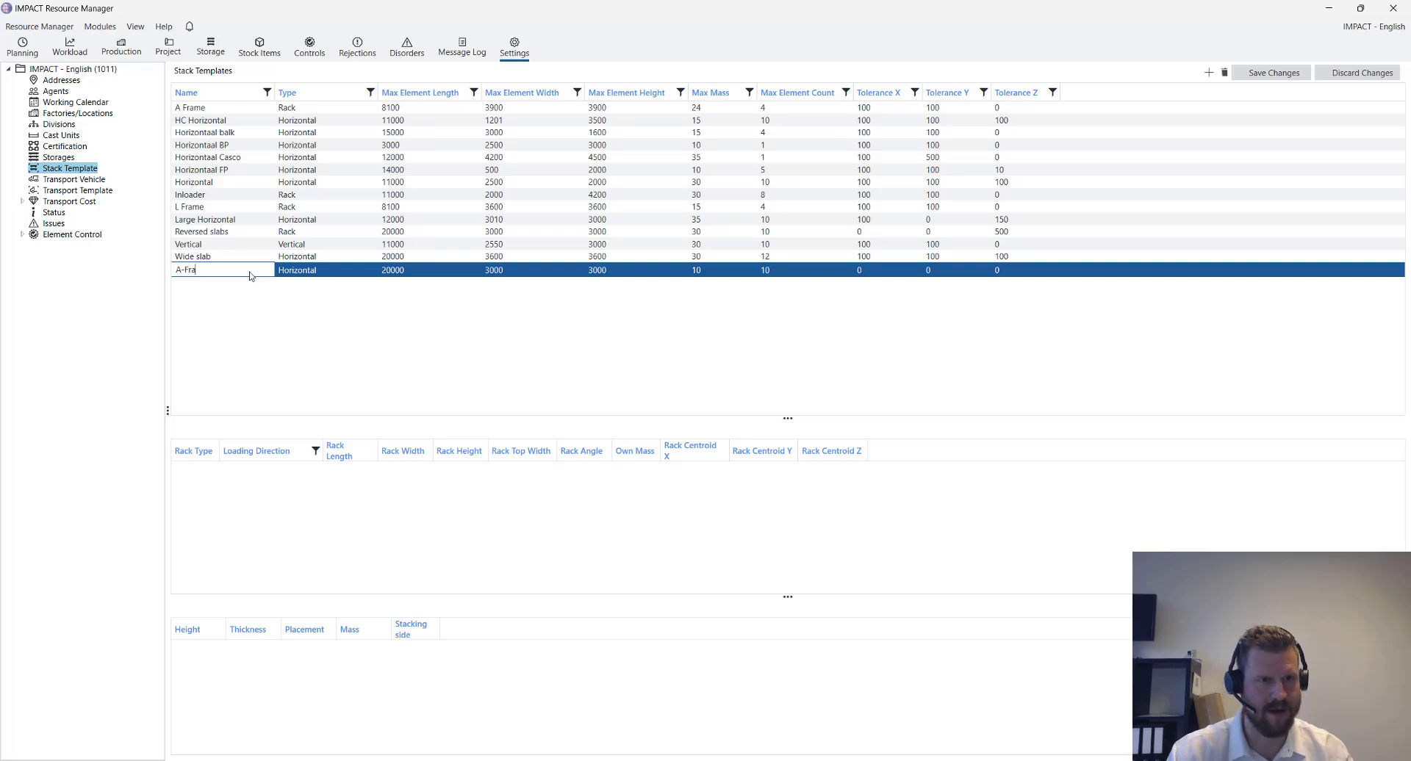
pyautogui.write('me Tip')
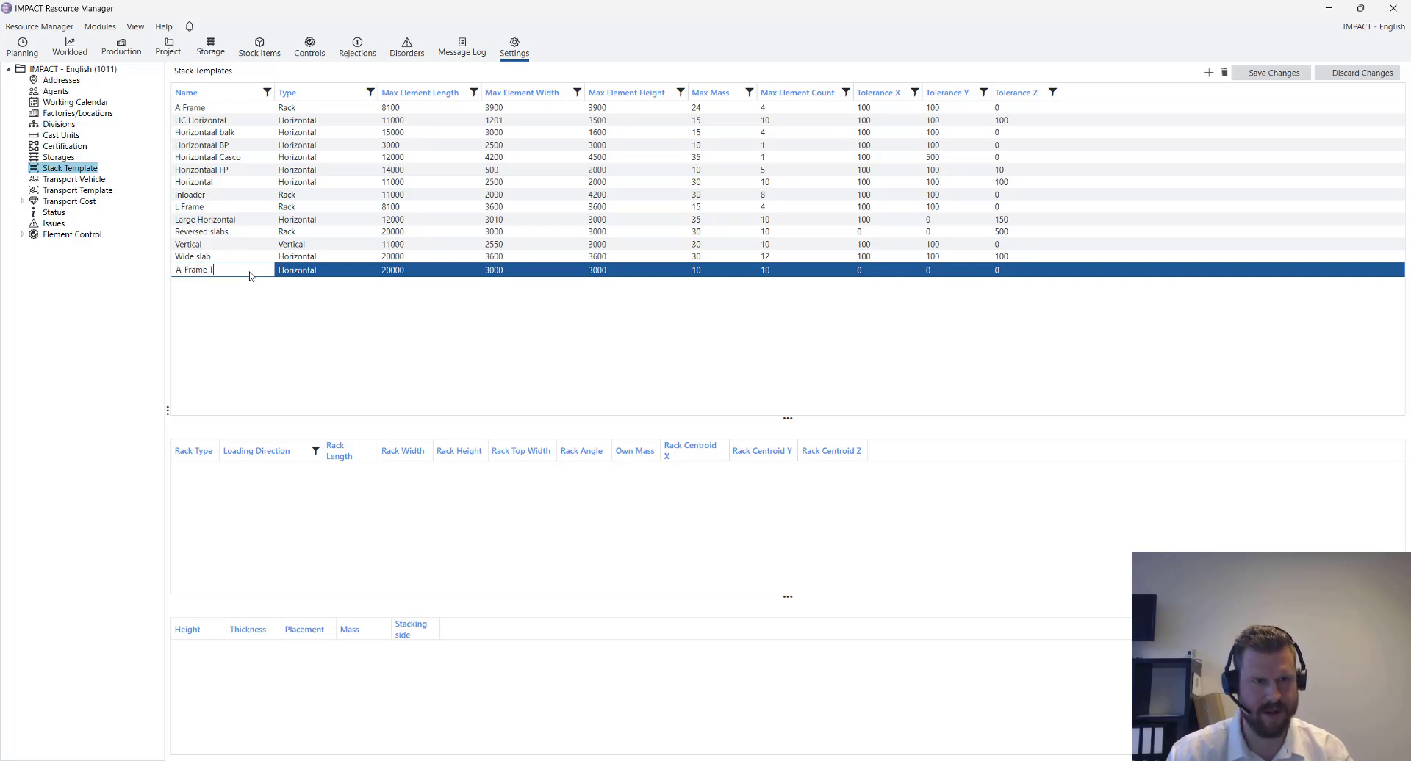
# Set the A-Frame Tip template's type to Rack and its max element length to 5000
pyautogui.click(358, 271)
pyautogui.click(358, 272)
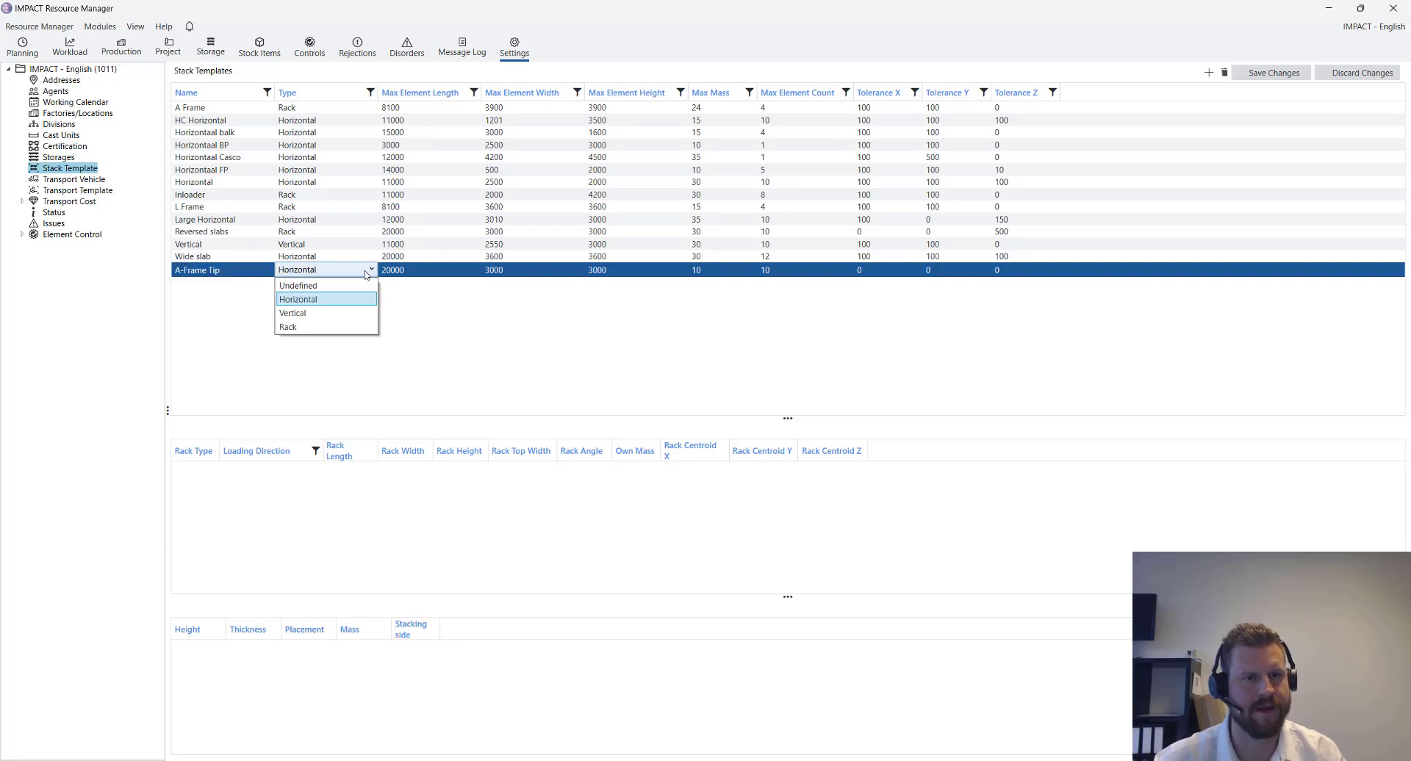
pyautogui.click(344, 328)
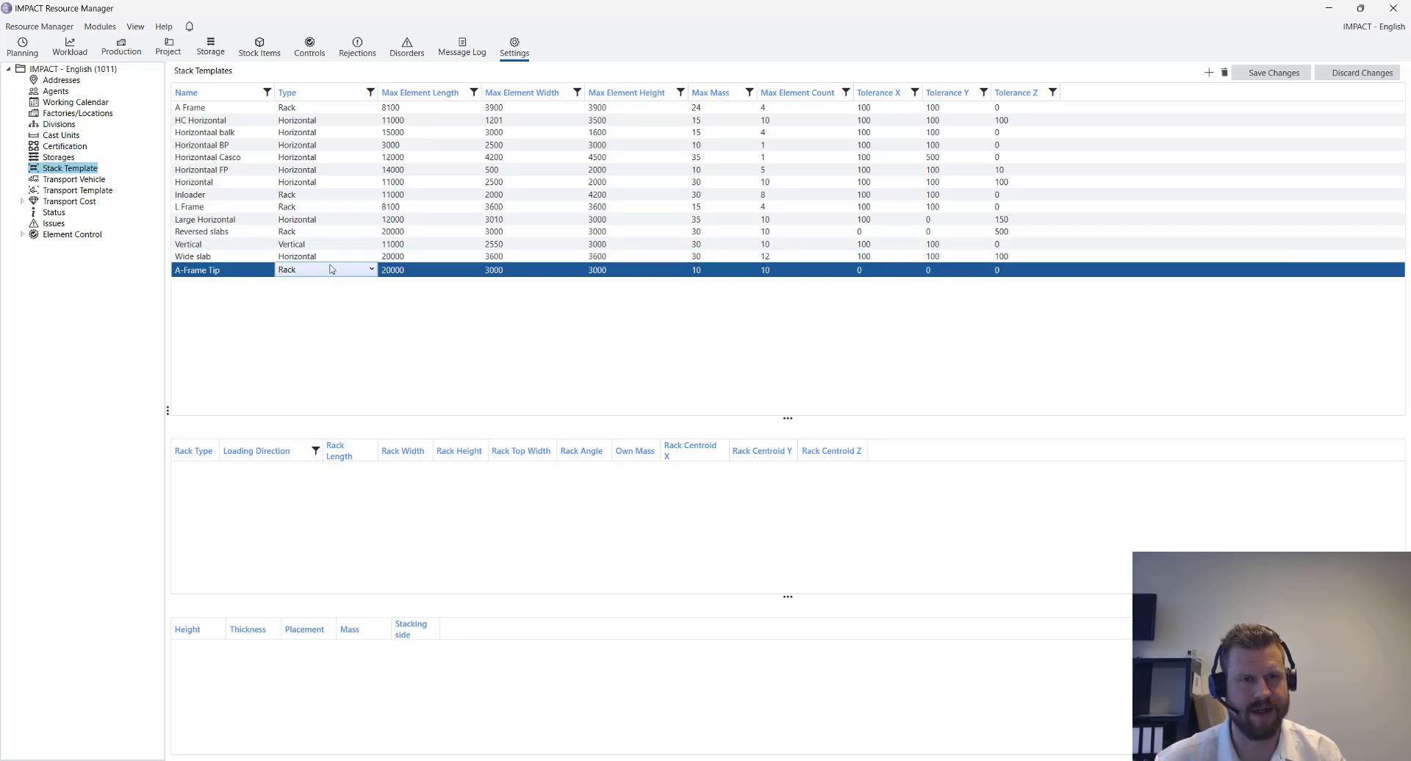
pyautogui.click(433, 271)
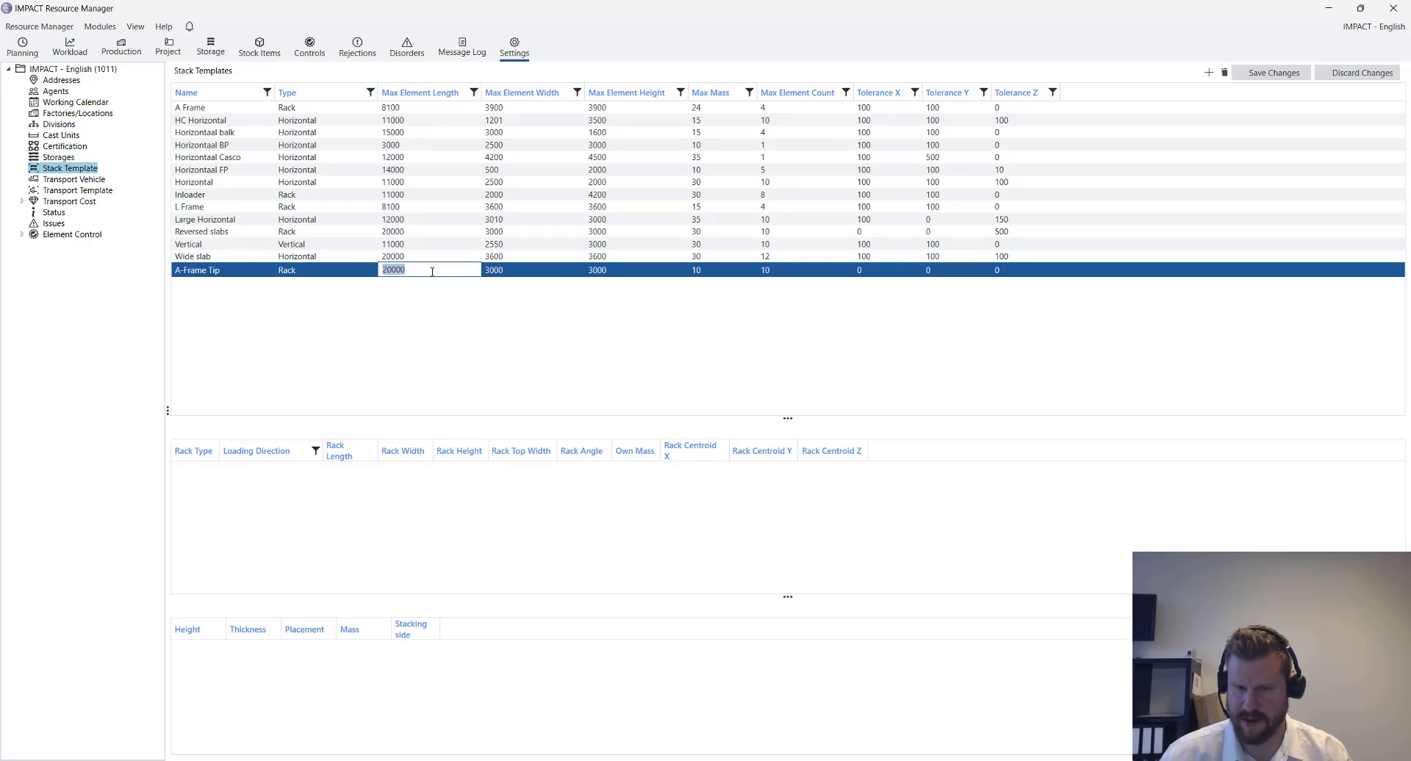
pyautogui.write('5000')
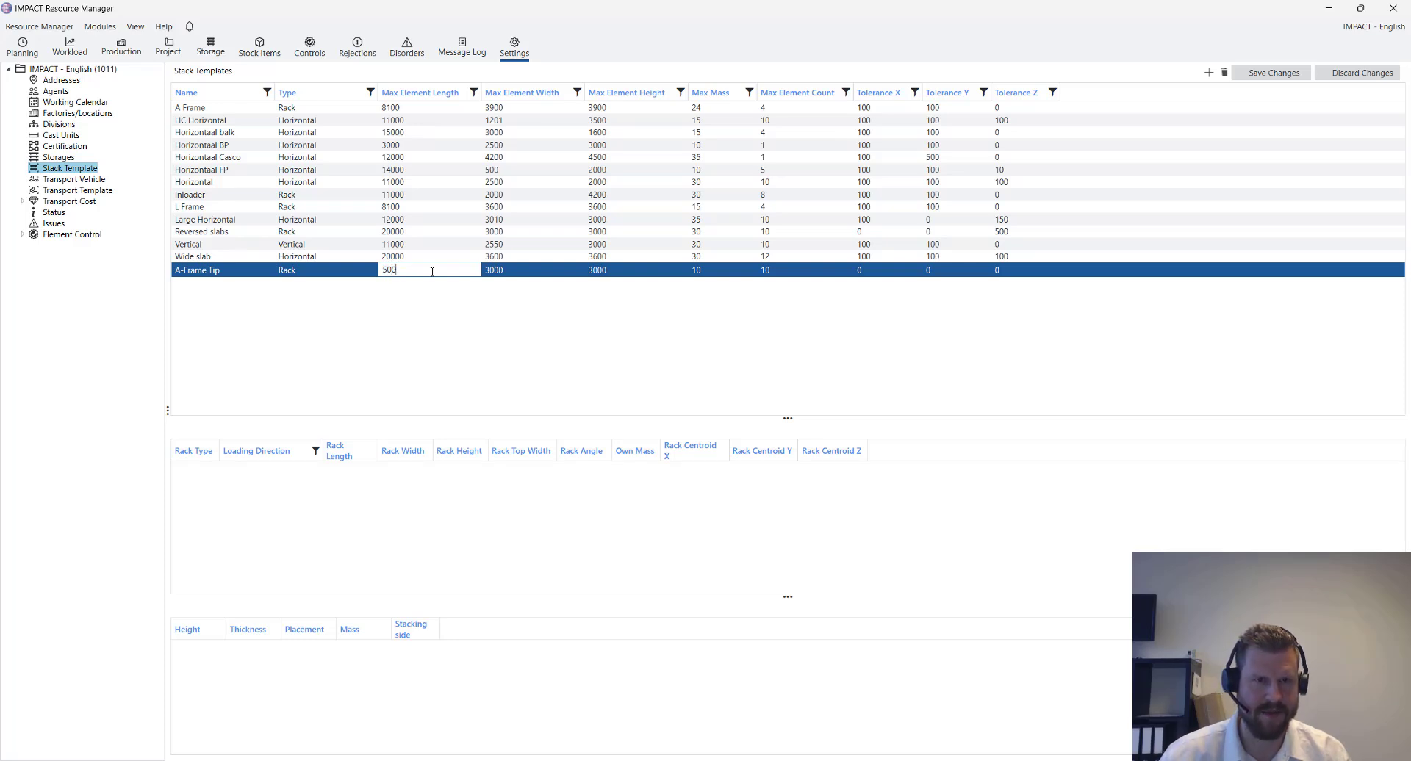
pyautogui.click(526, 269)
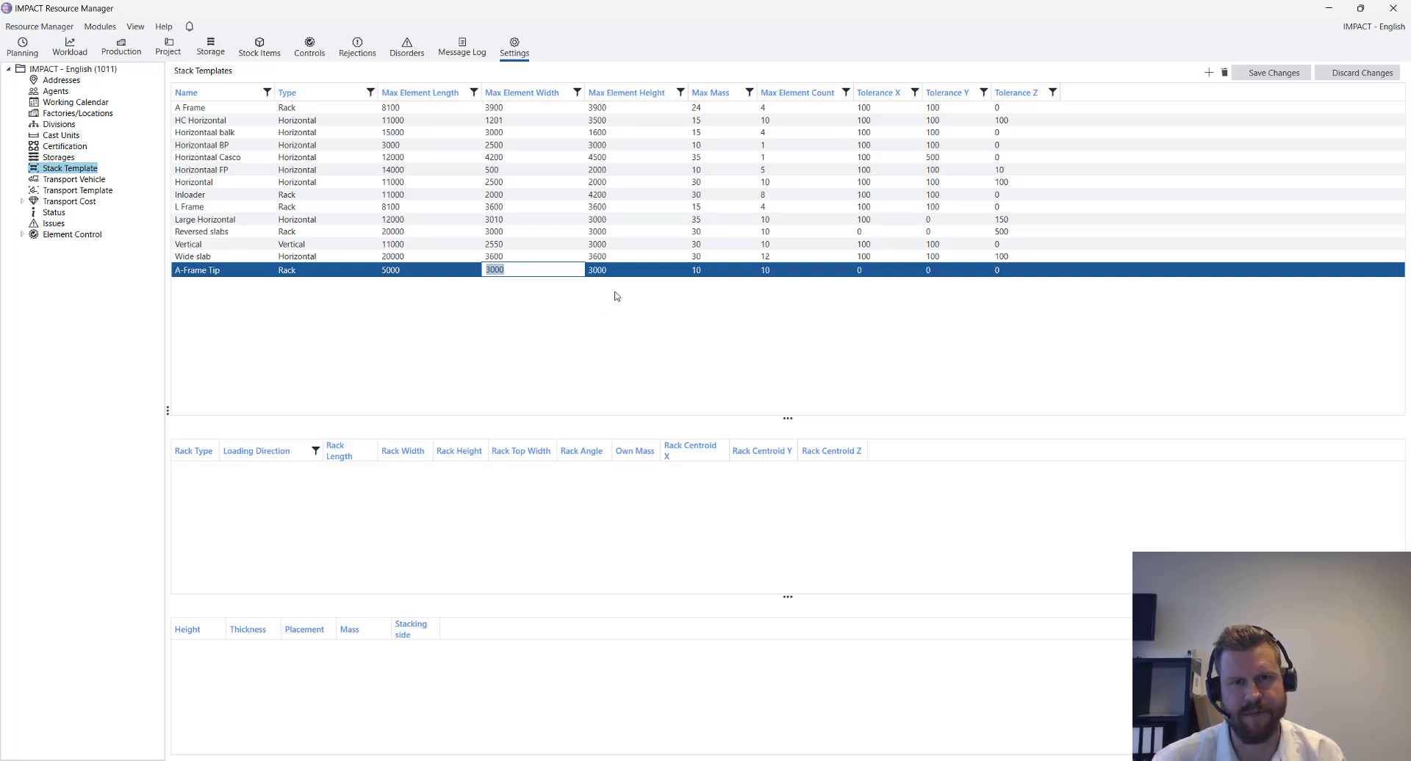
# Set the A-Frame Tip template's max mass to 24 and its max element count to 4
pyautogui.click(727, 269)
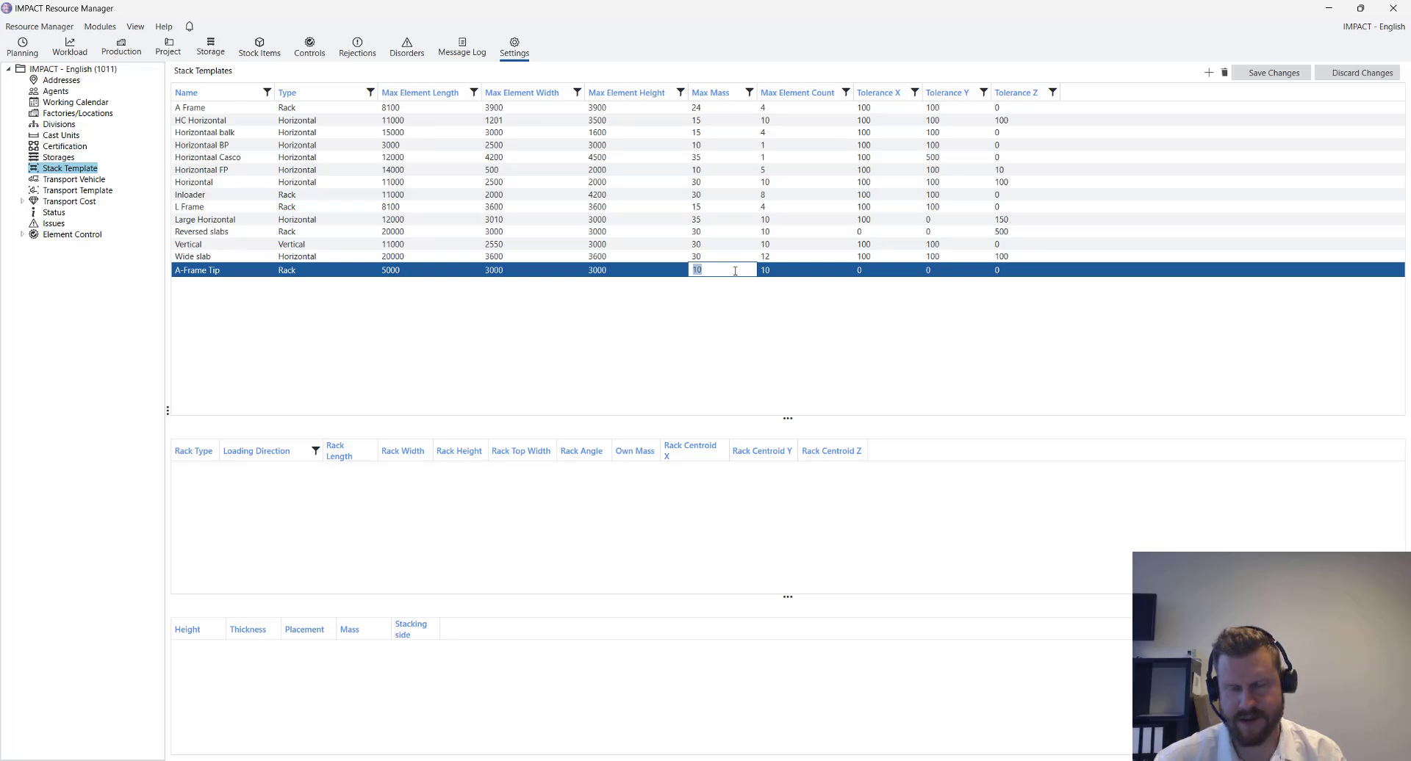
pyautogui.write('24')
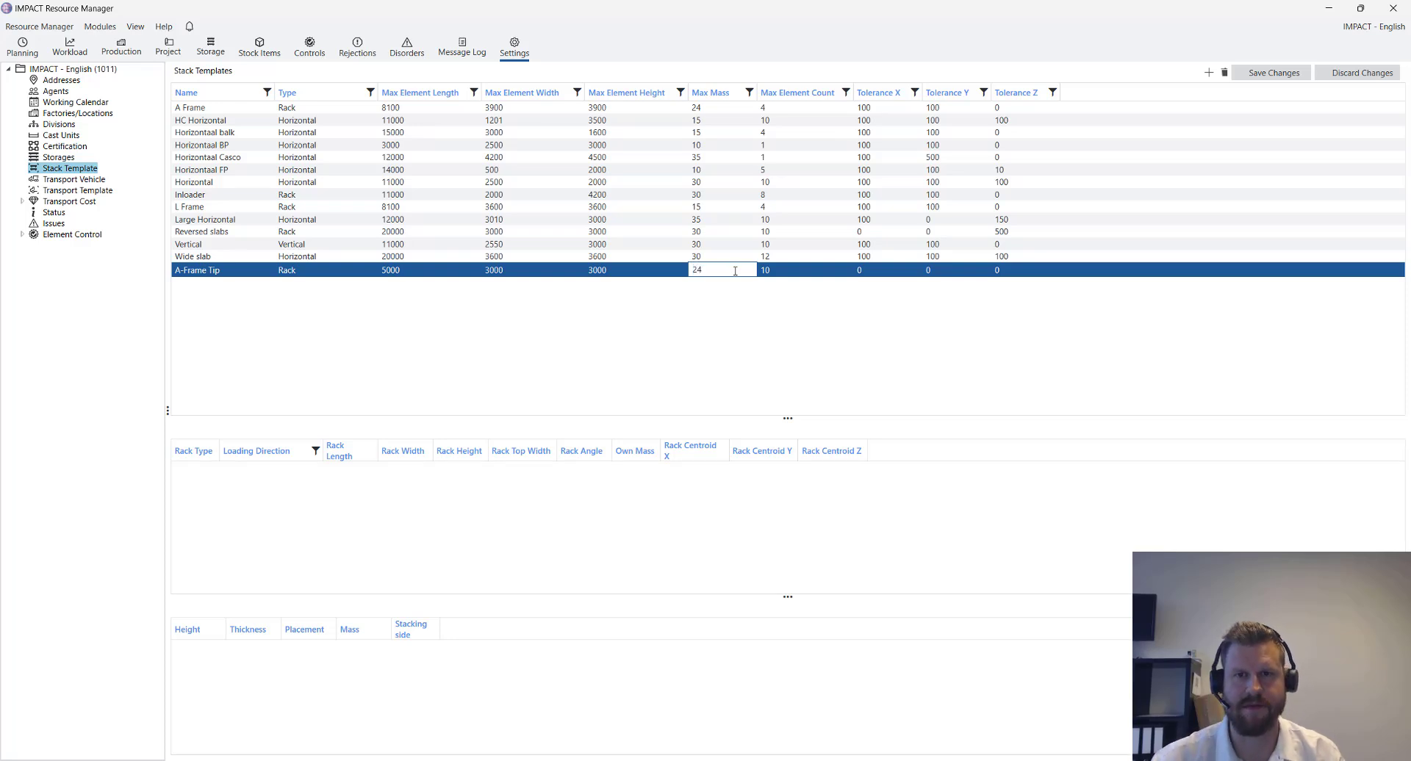
pyautogui.click(812, 270)
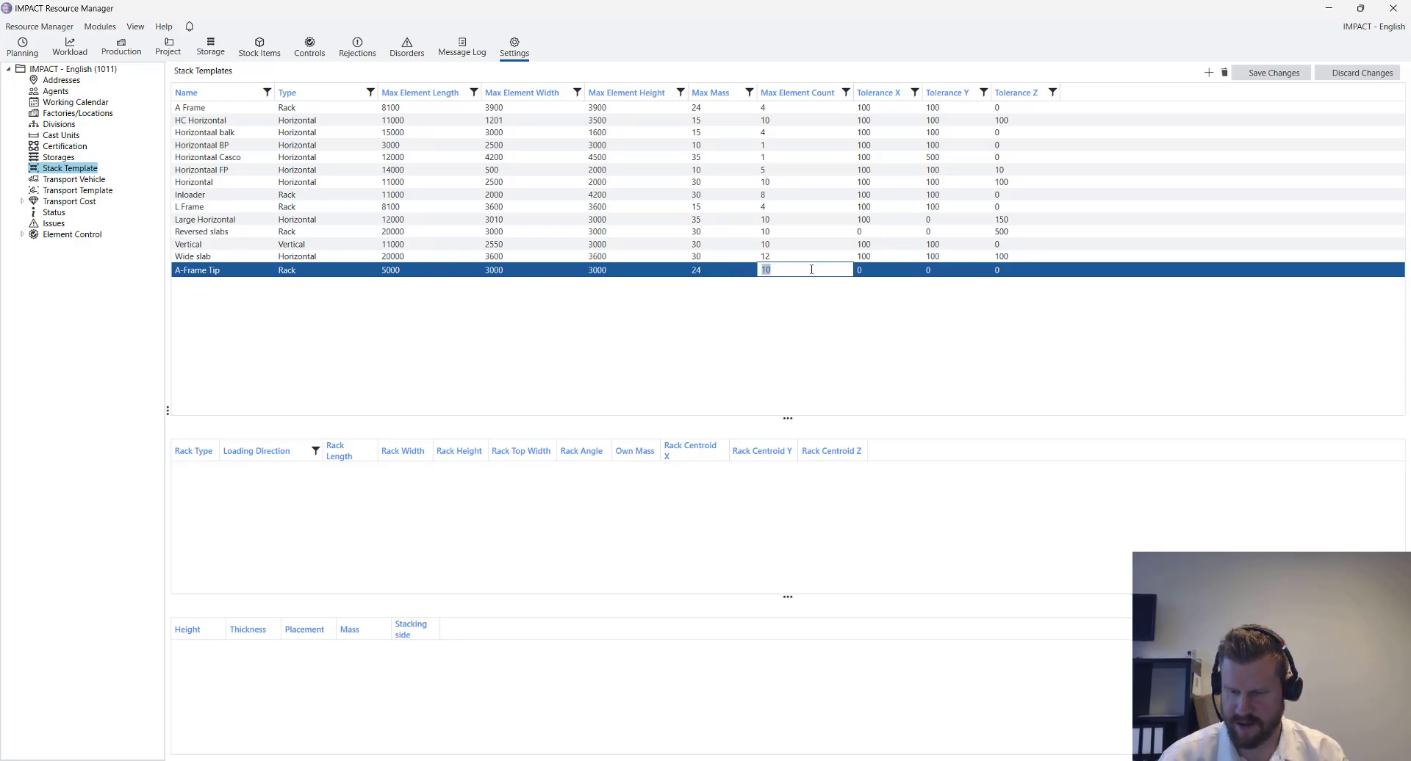
pyautogui.write('4')
pyautogui.click(724, 270)
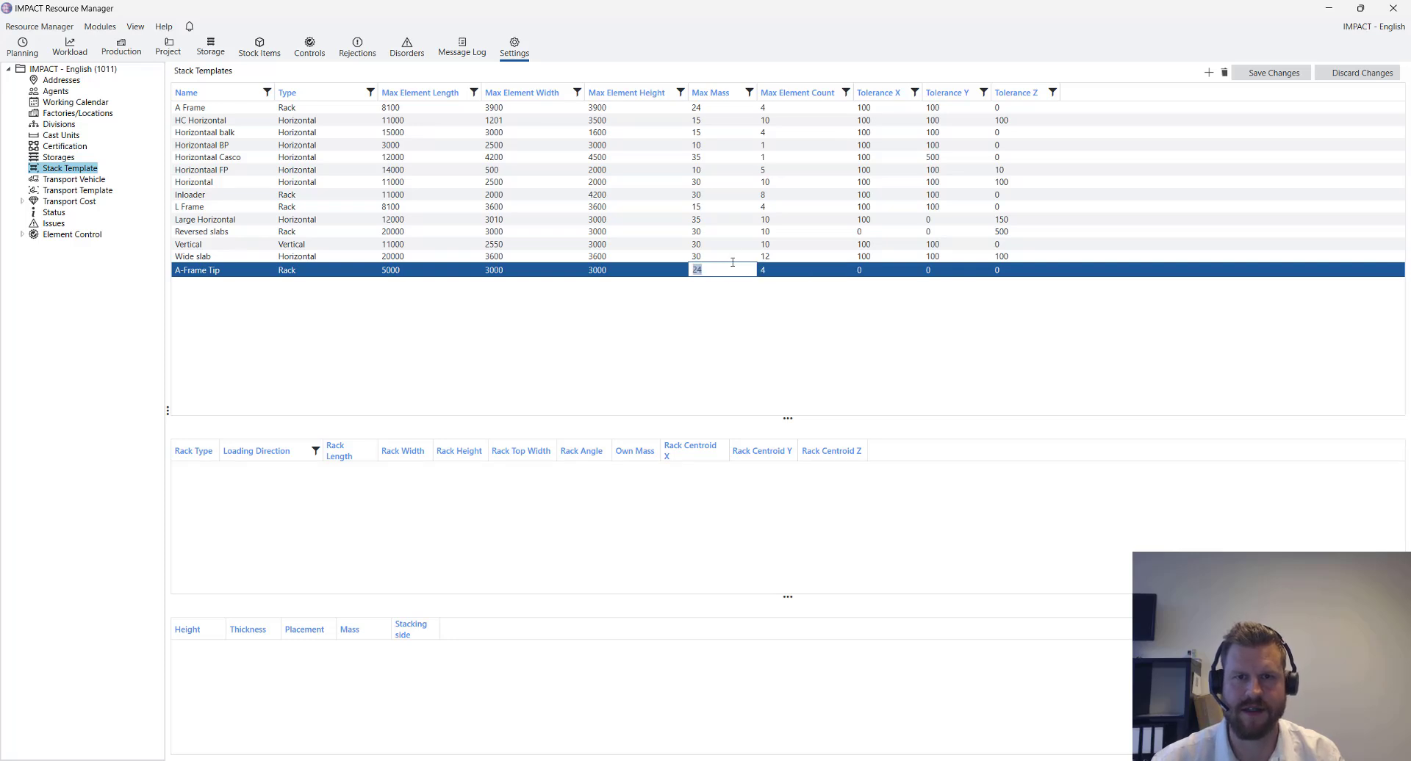
pyautogui.click(824, 273)
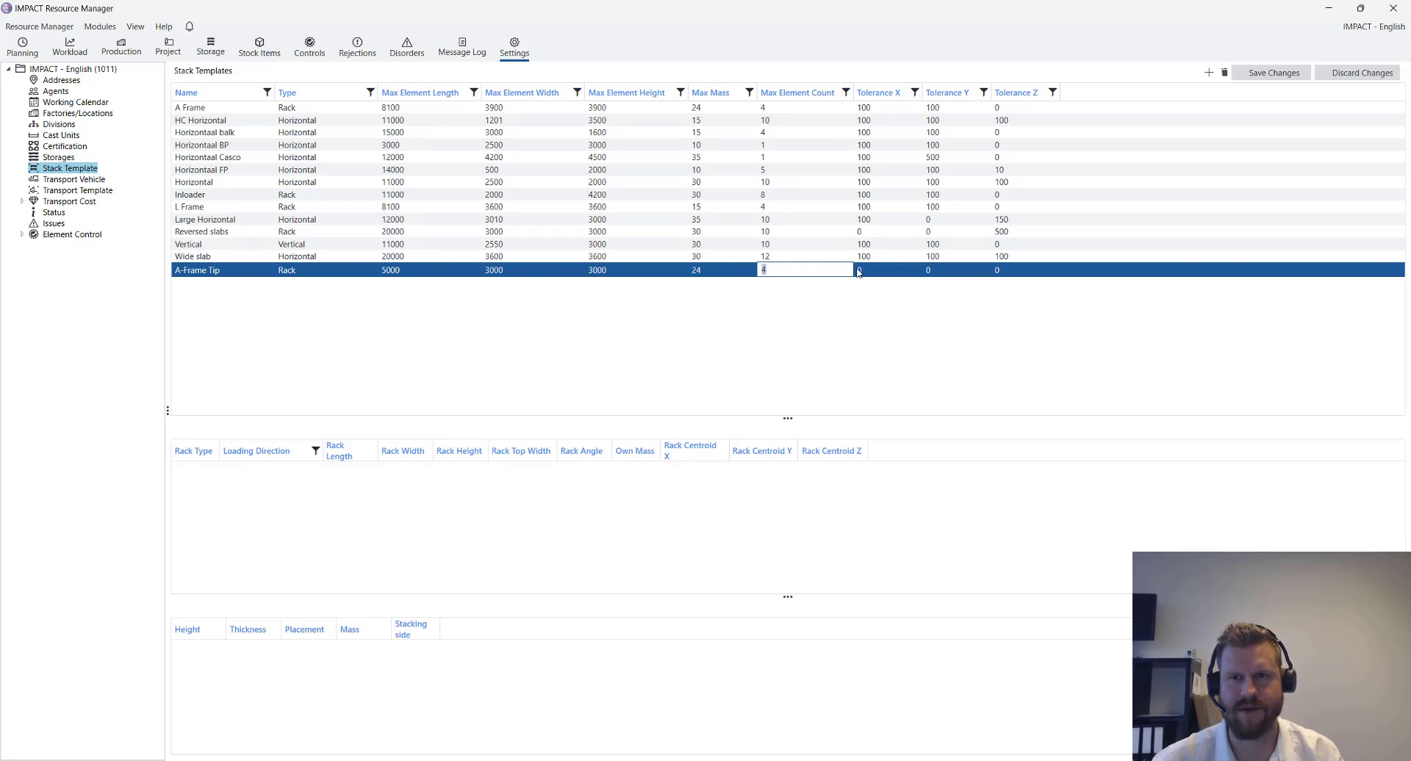
# Set Tolerance X and Tolerance Y of the A-Frame Tip template to 100 and save the changes
pyautogui.click(893, 276)
pyautogui.write('100')
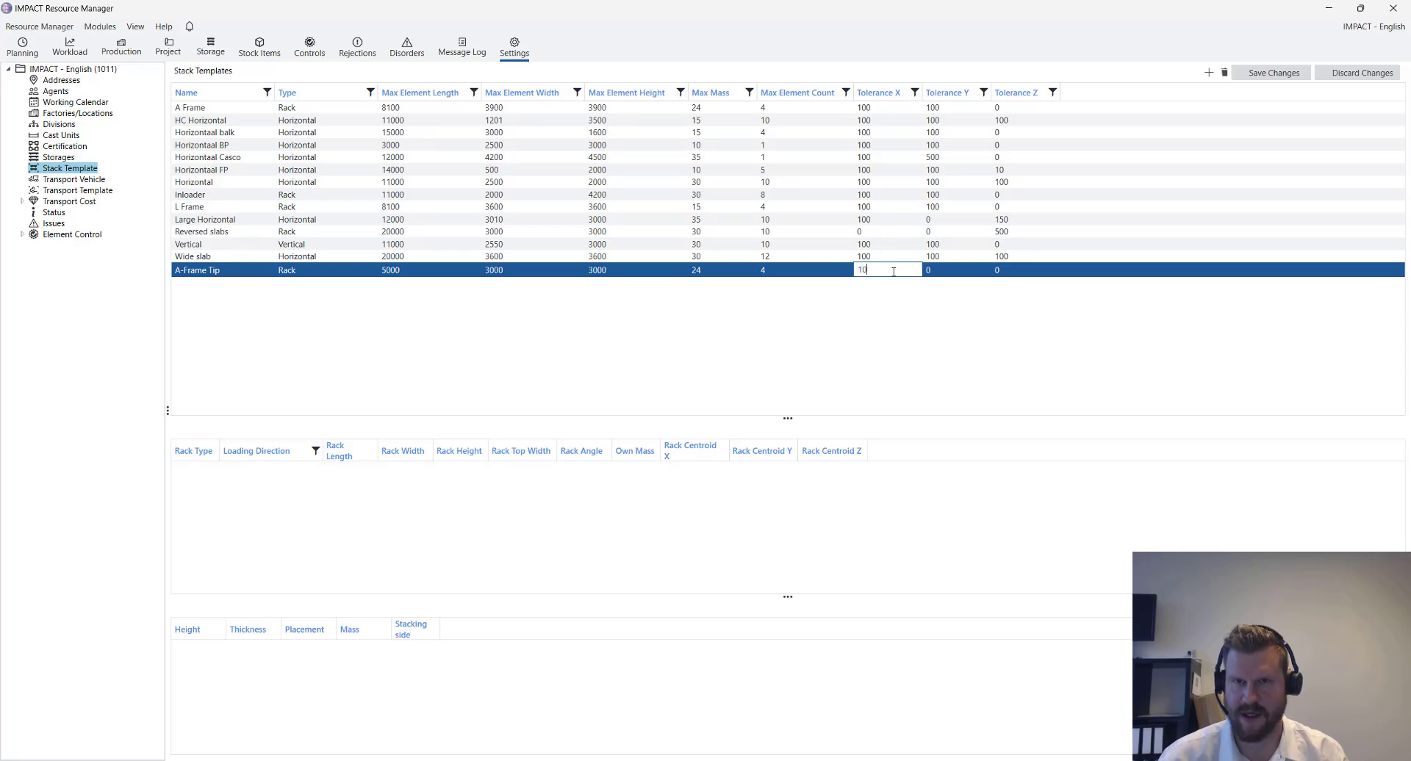
pyautogui.click(956, 269)
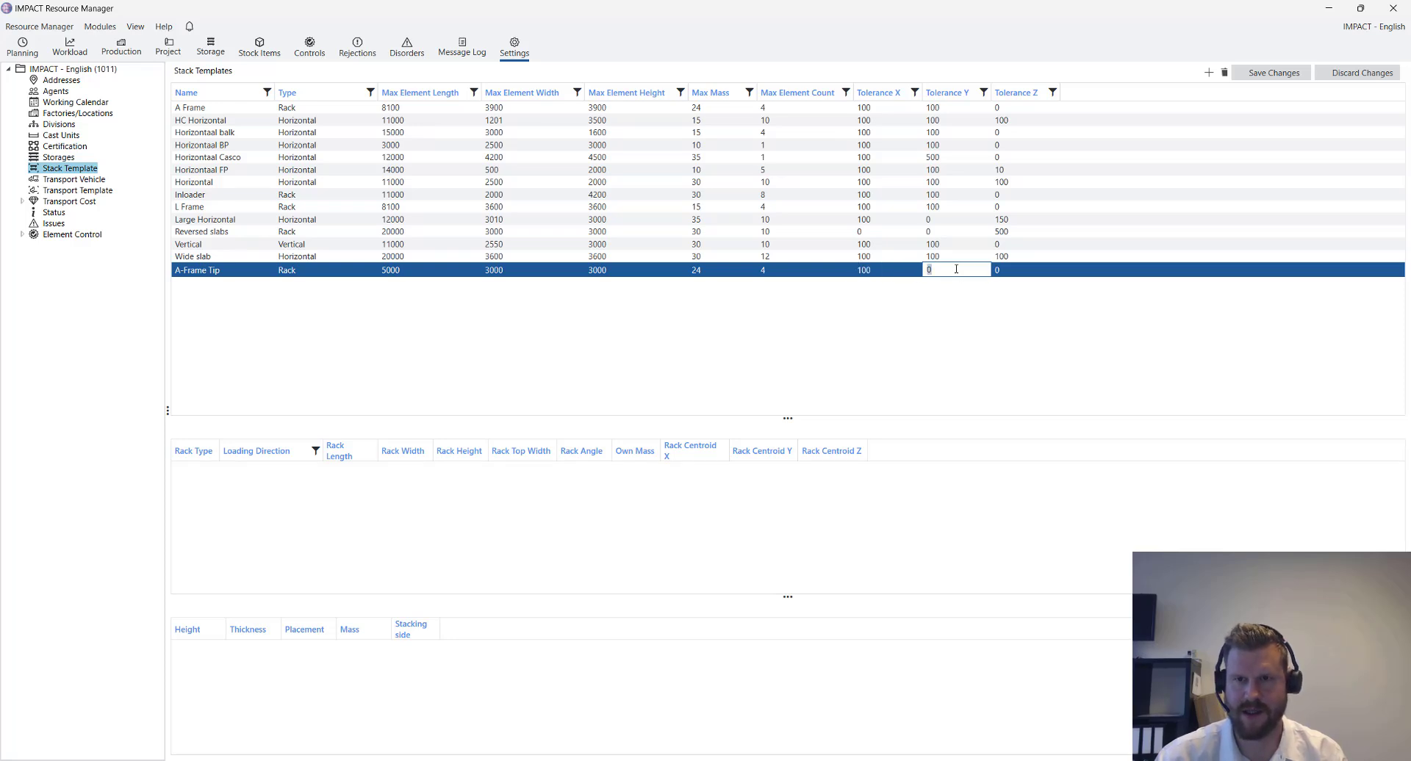
pyautogui.write('100')
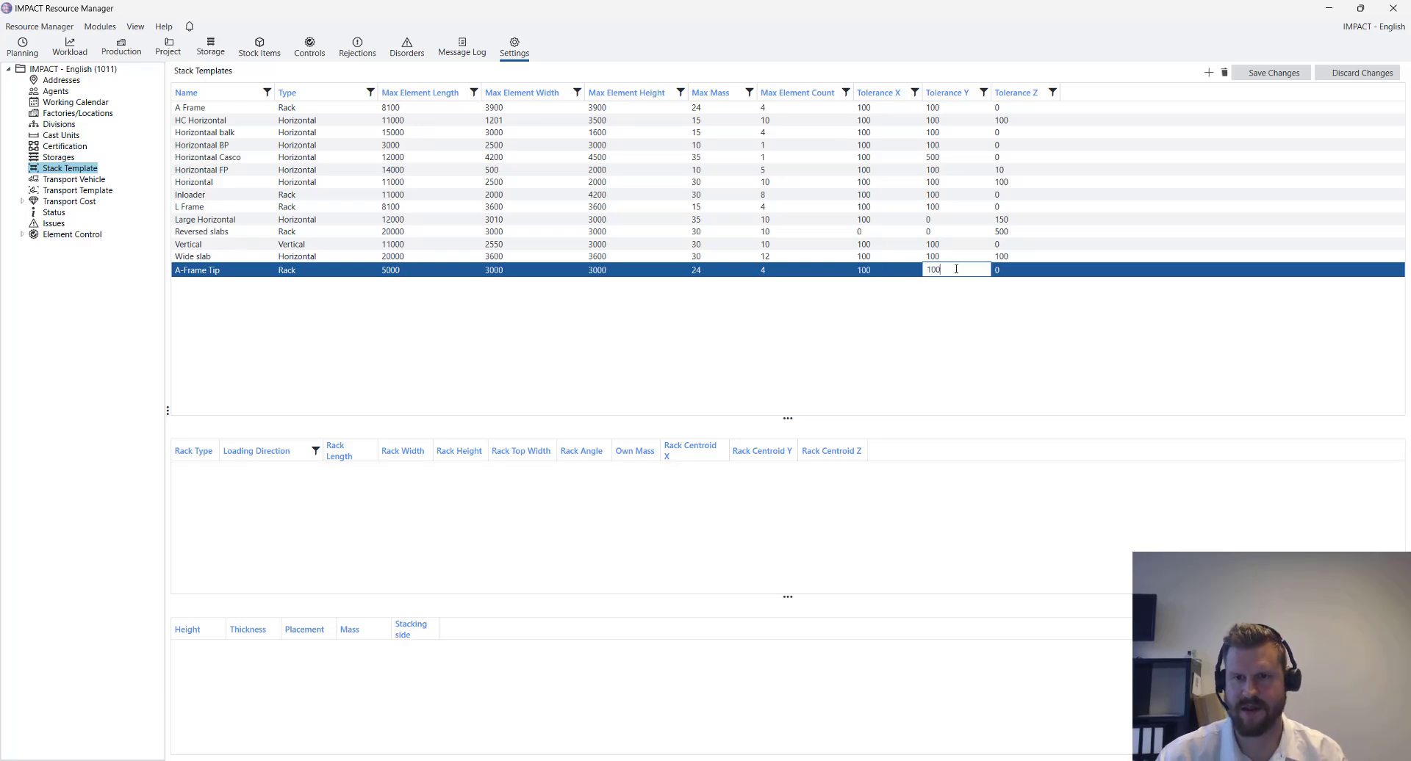
pyautogui.click(903, 269)
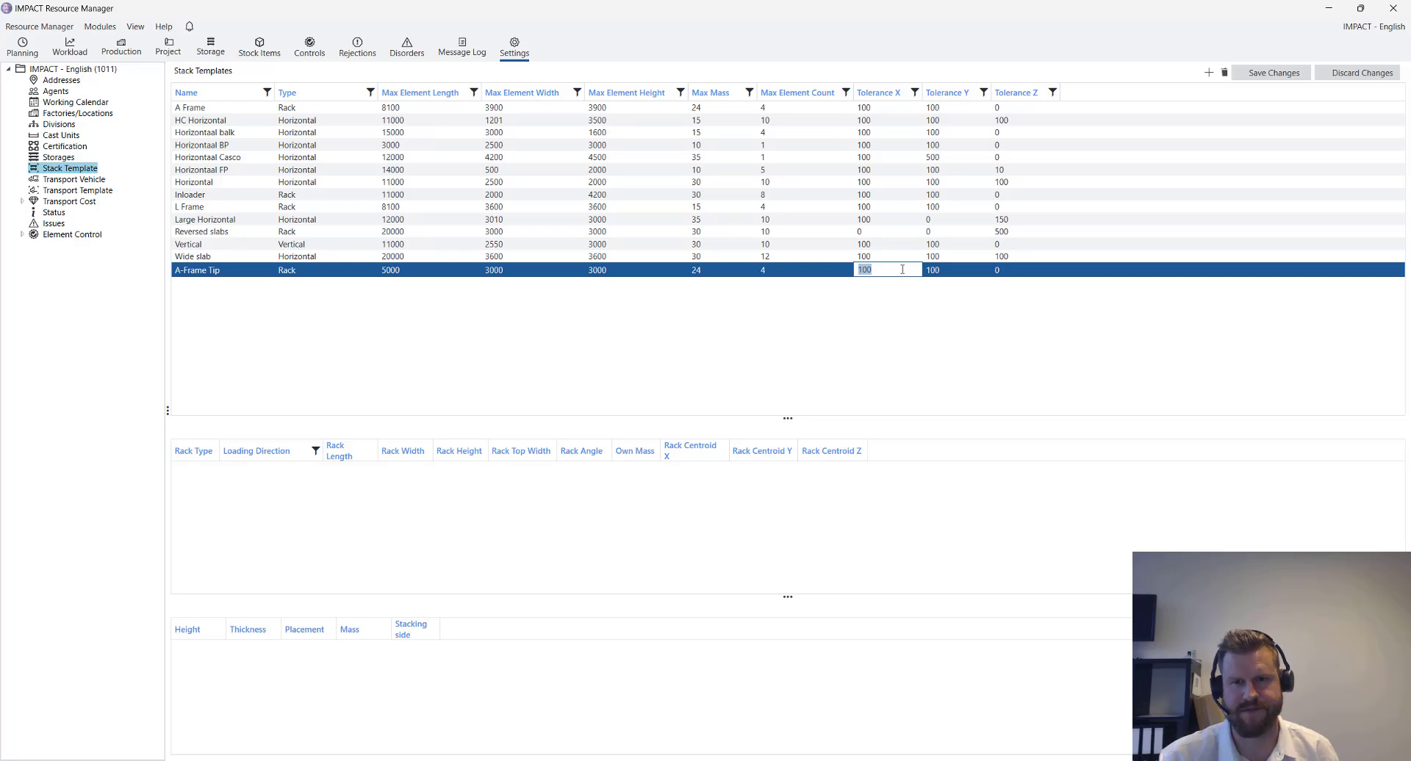
pyautogui.click(792, 271)
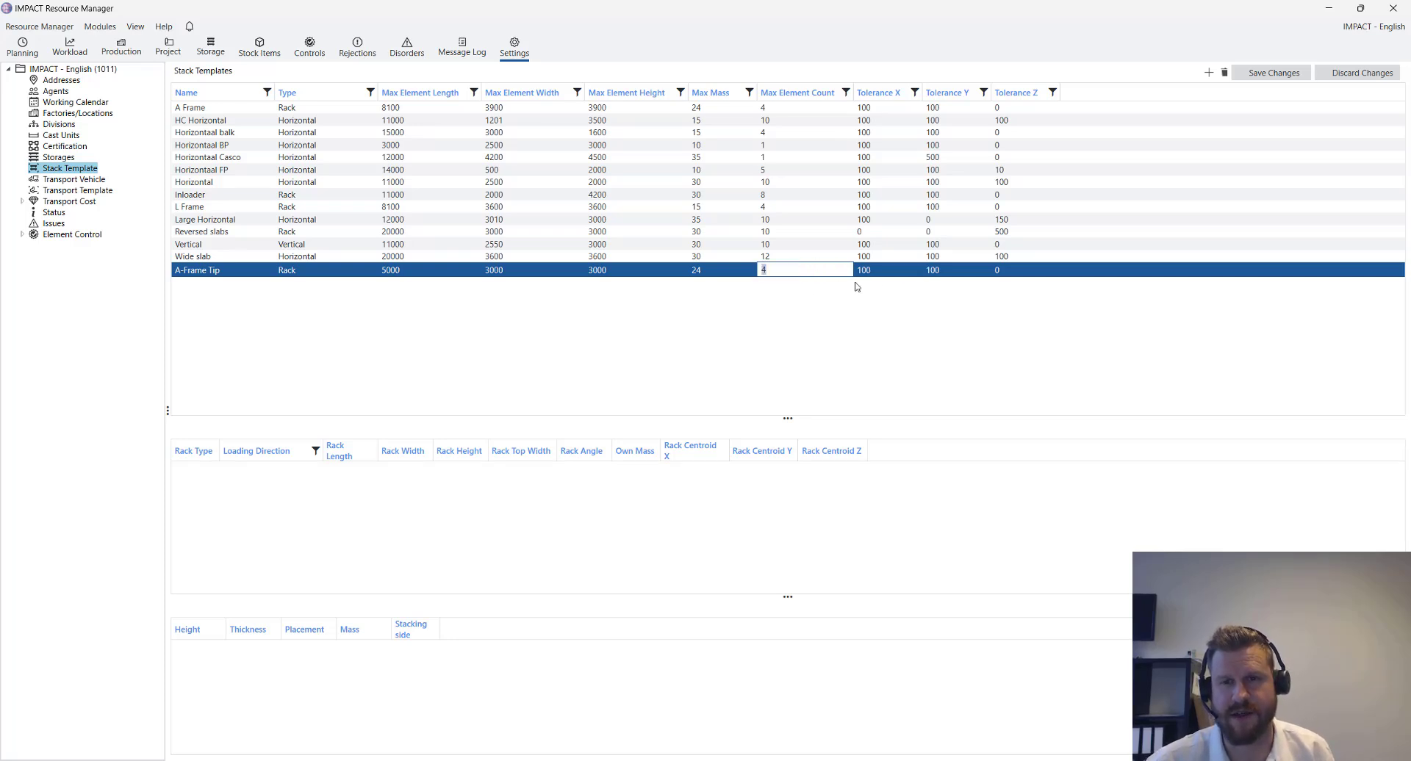
pyautogui.click(886, 272)
pyautogui.click(1266, 72)
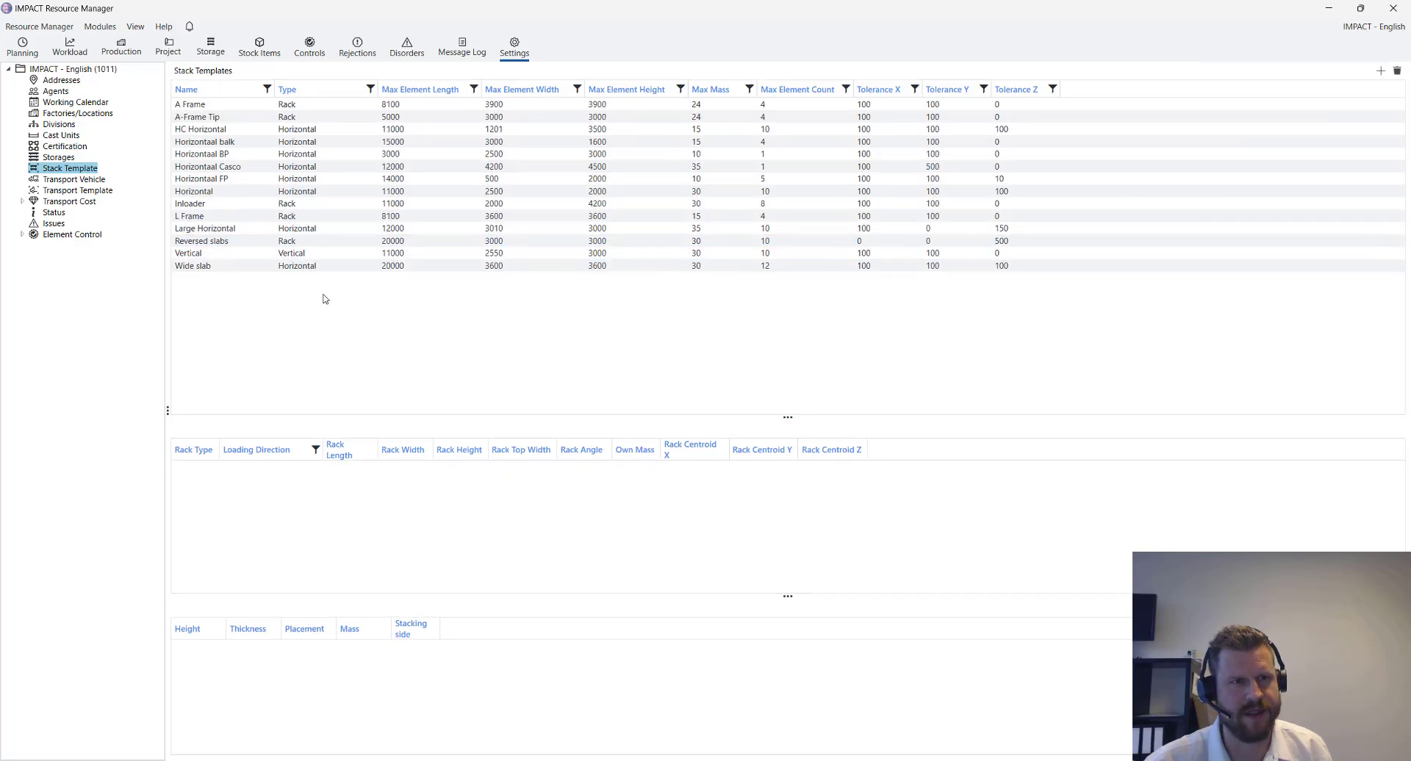
# Set the rack type in the A-Frame Tip template's rack settings to Doublesided
pyautogui.click(220, 118)
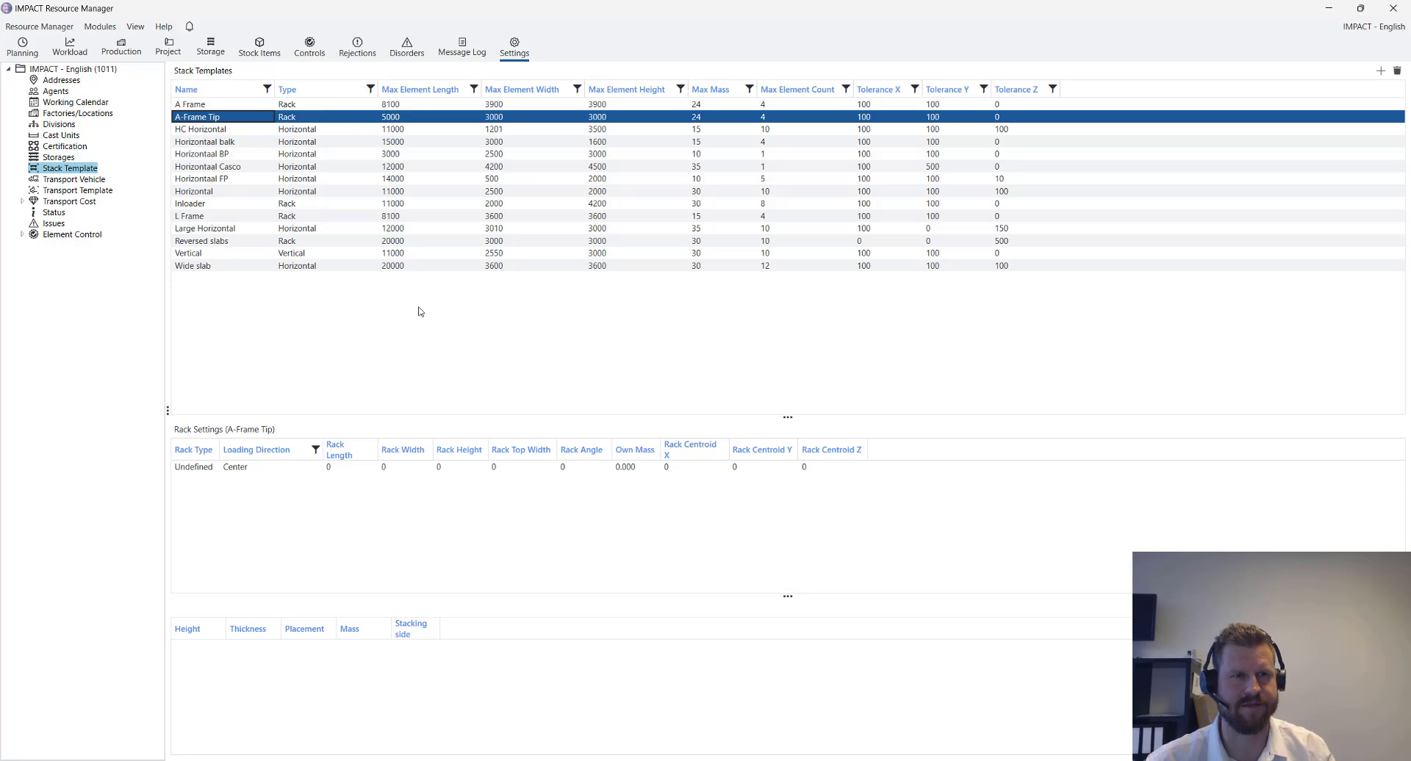
pyautogui.click(207, 470)
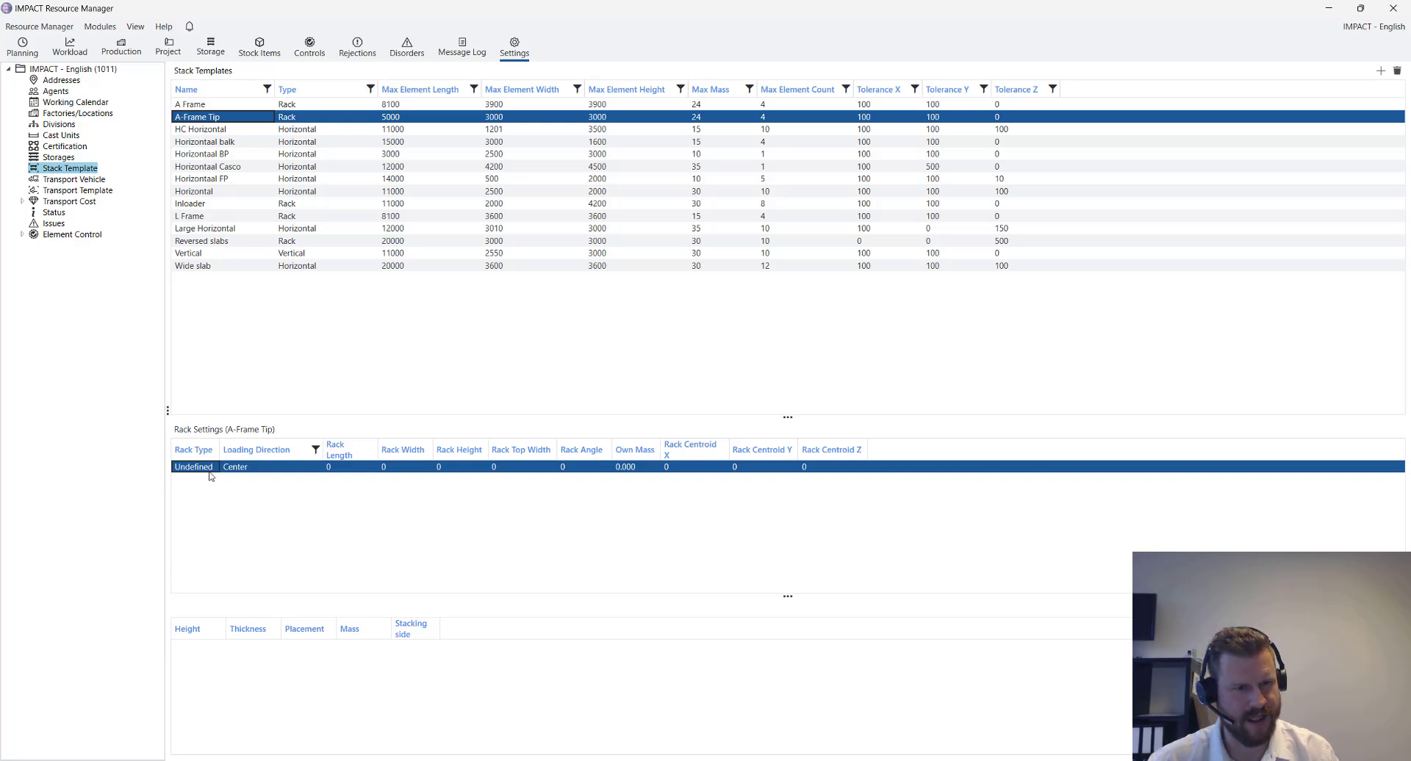
pyautogui.click(210, 470)
pyautogui.click(213, 468)
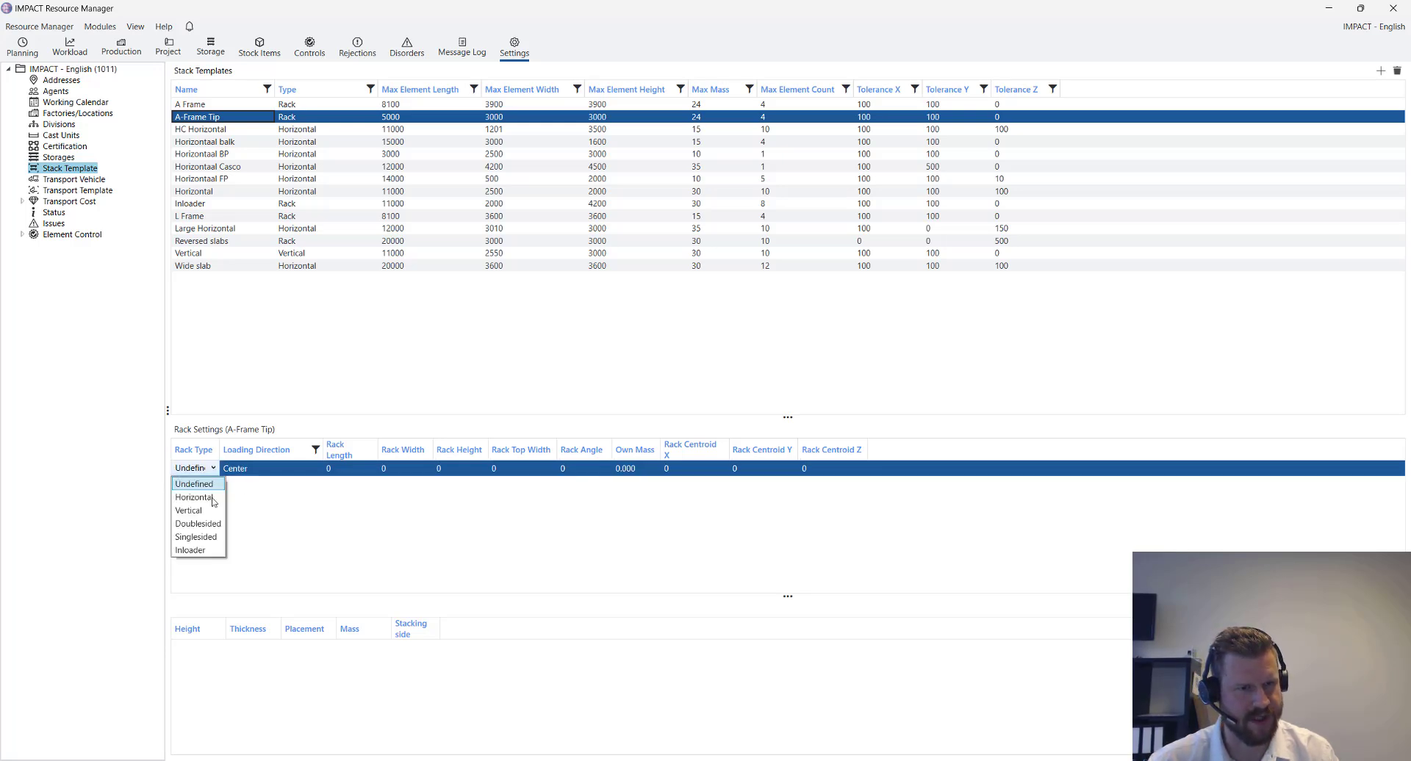
pyautogui.click(197, 523)
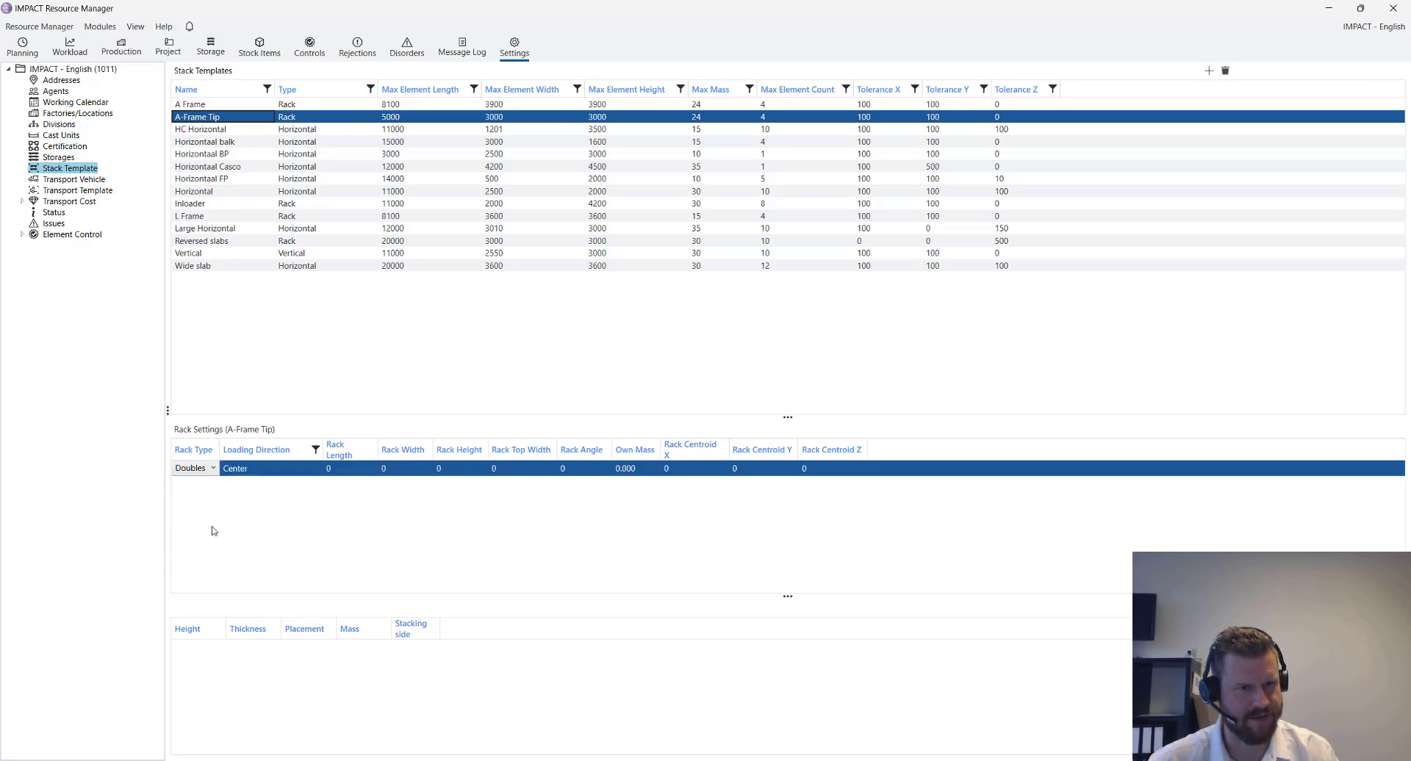
# In the A-Frame Tip rack settings, keep the loading direction at Center and set the rack length to 5000 and rack width to 2550
pyautogui.click(307, 476)
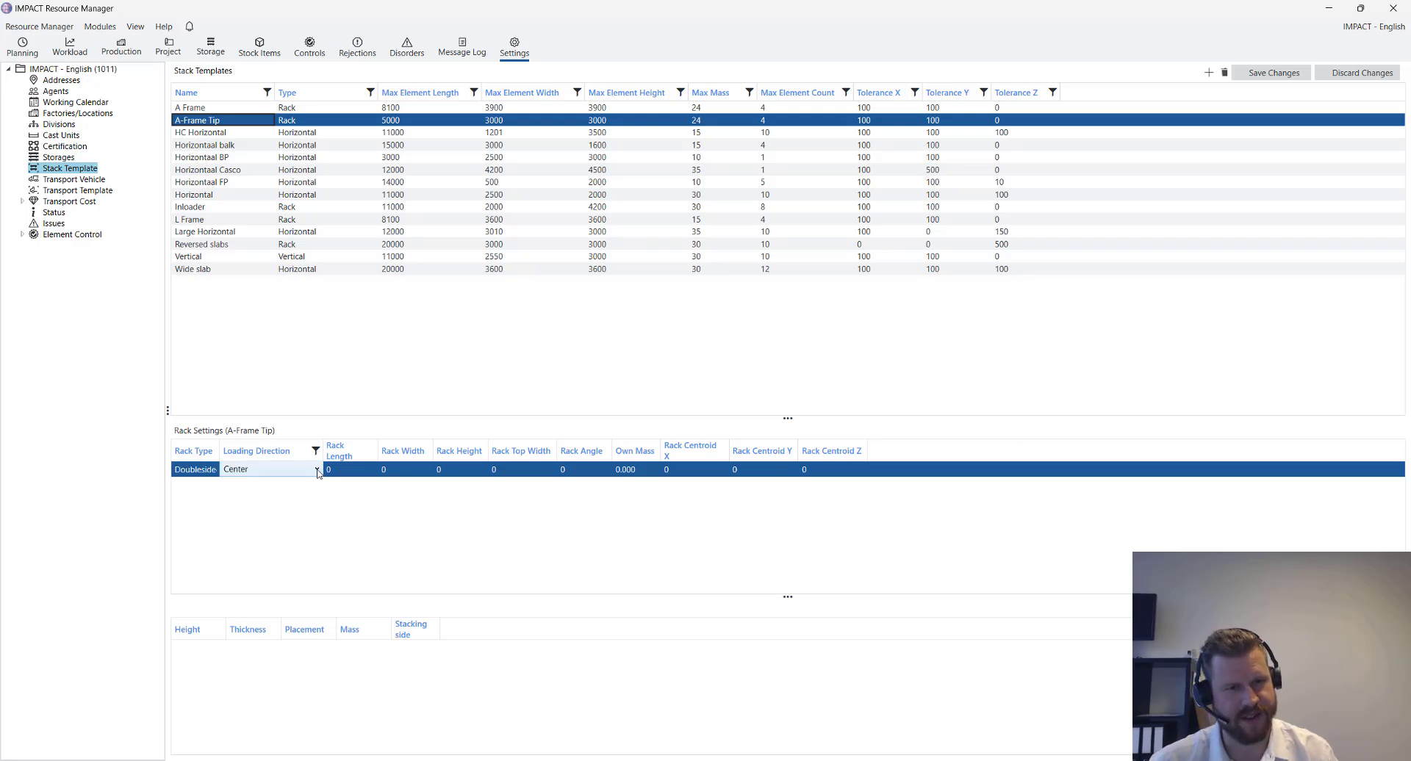
pyautogui.click(317, 471)
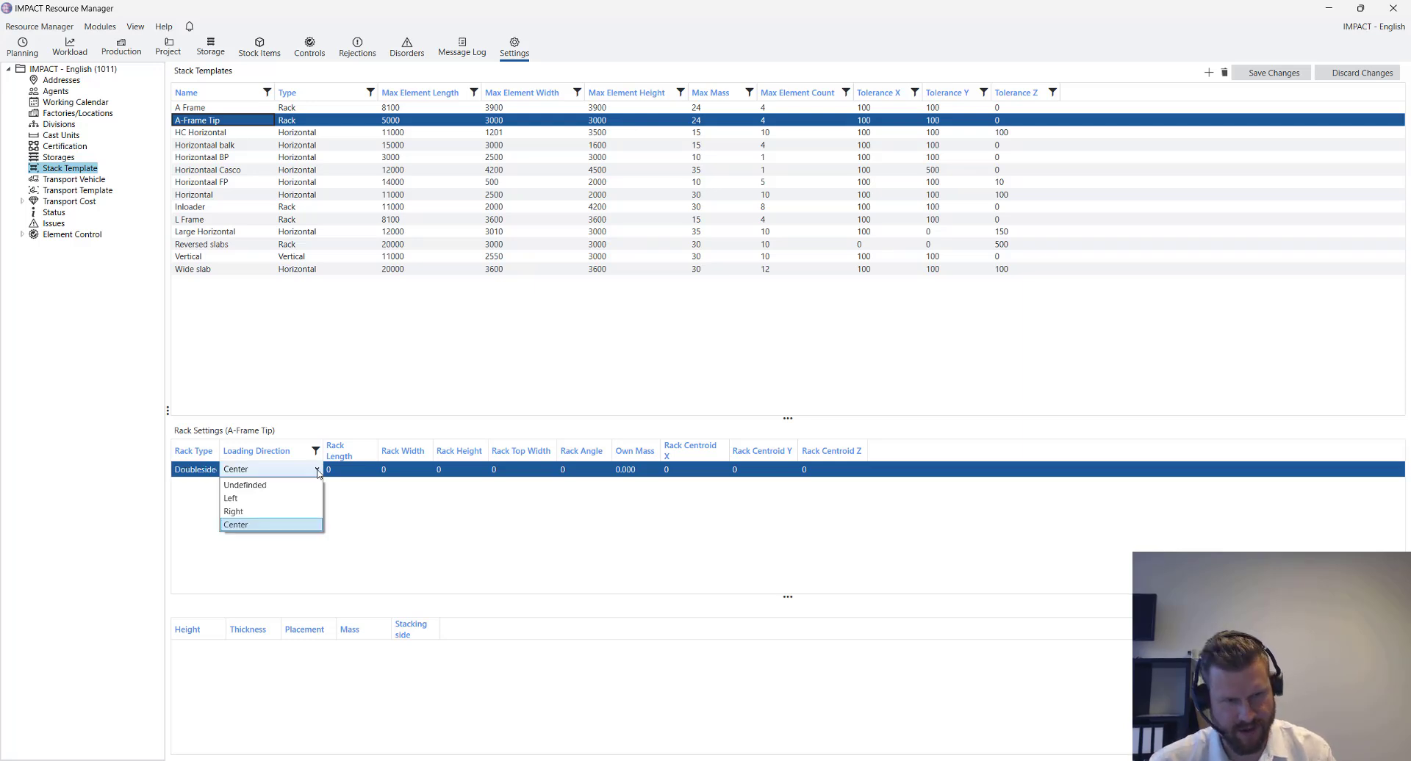
pyautogui.click(330, 474)
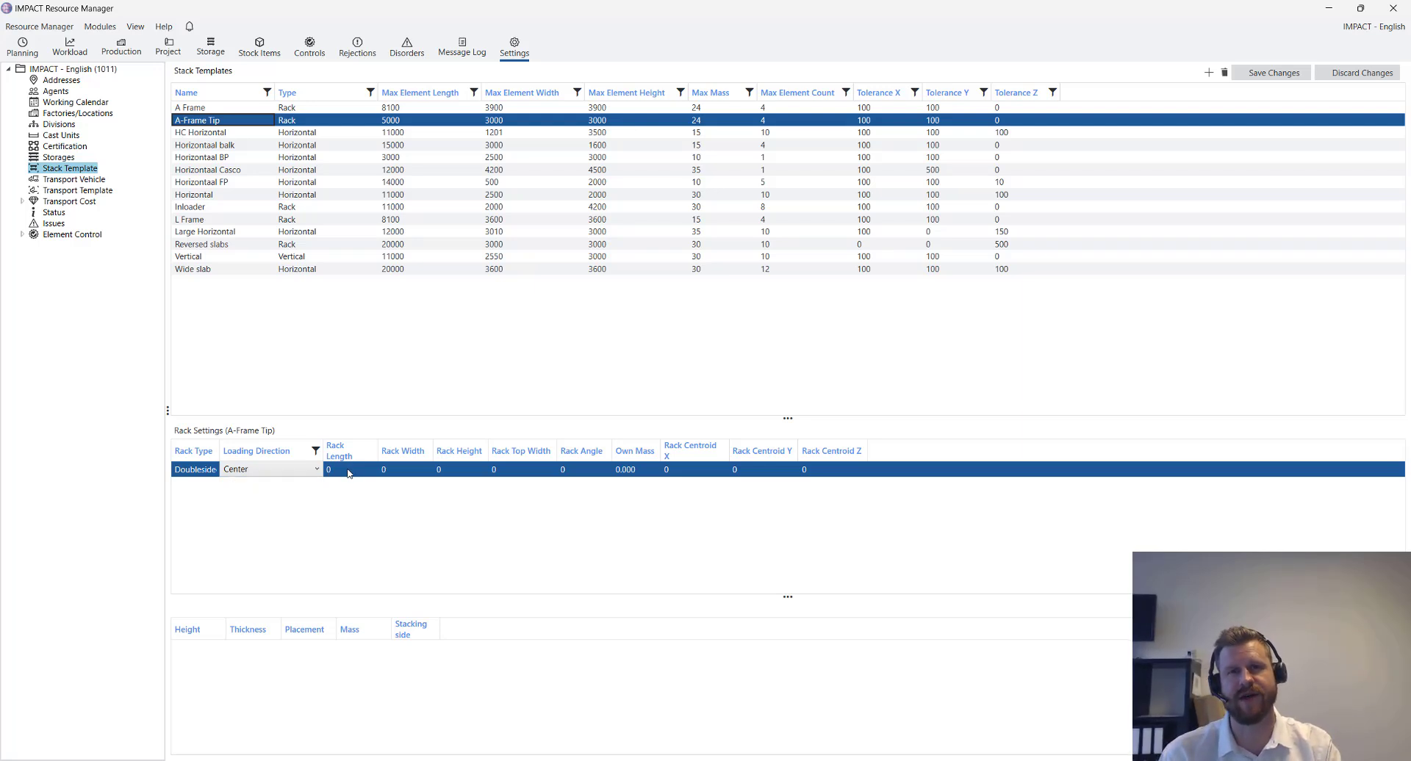
pyautogui.click(352, 470)
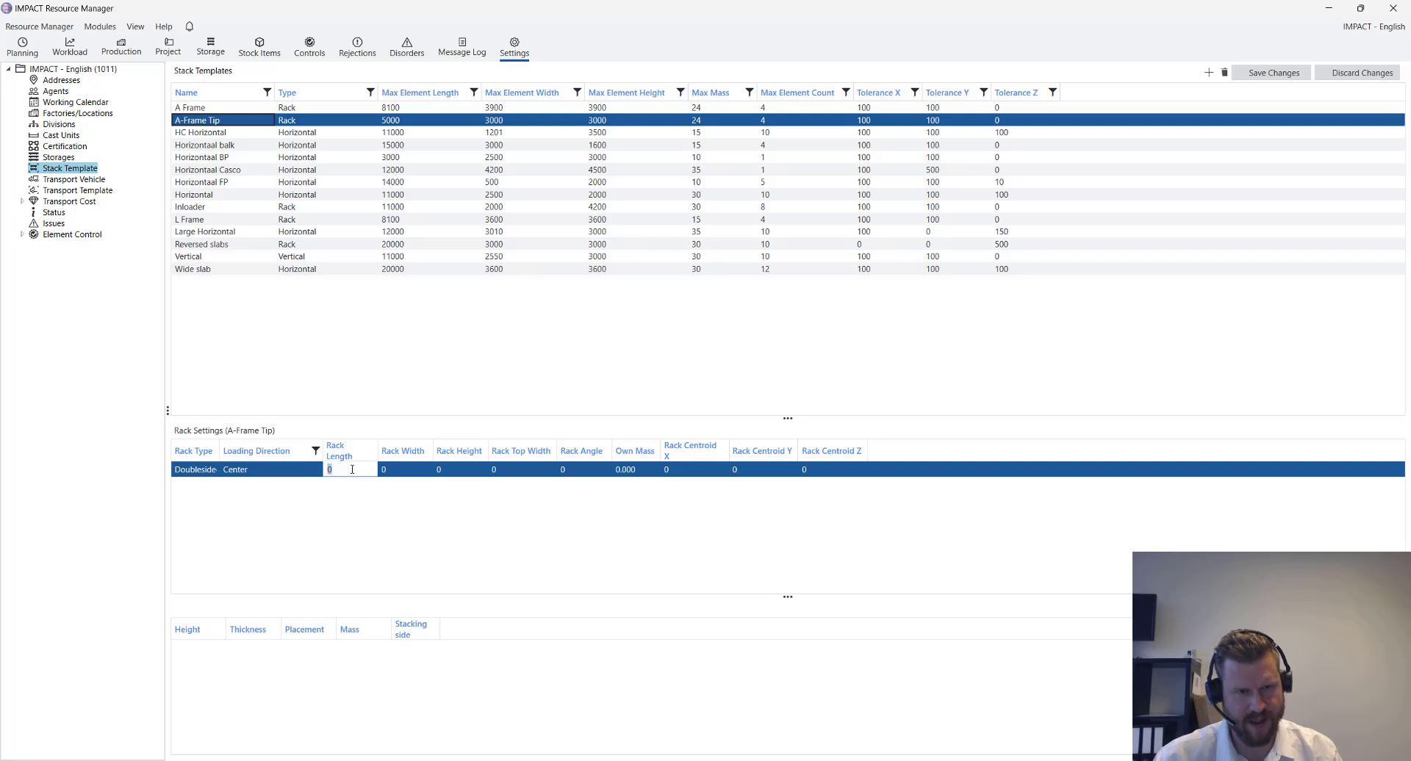
pyautogui.write('5000')
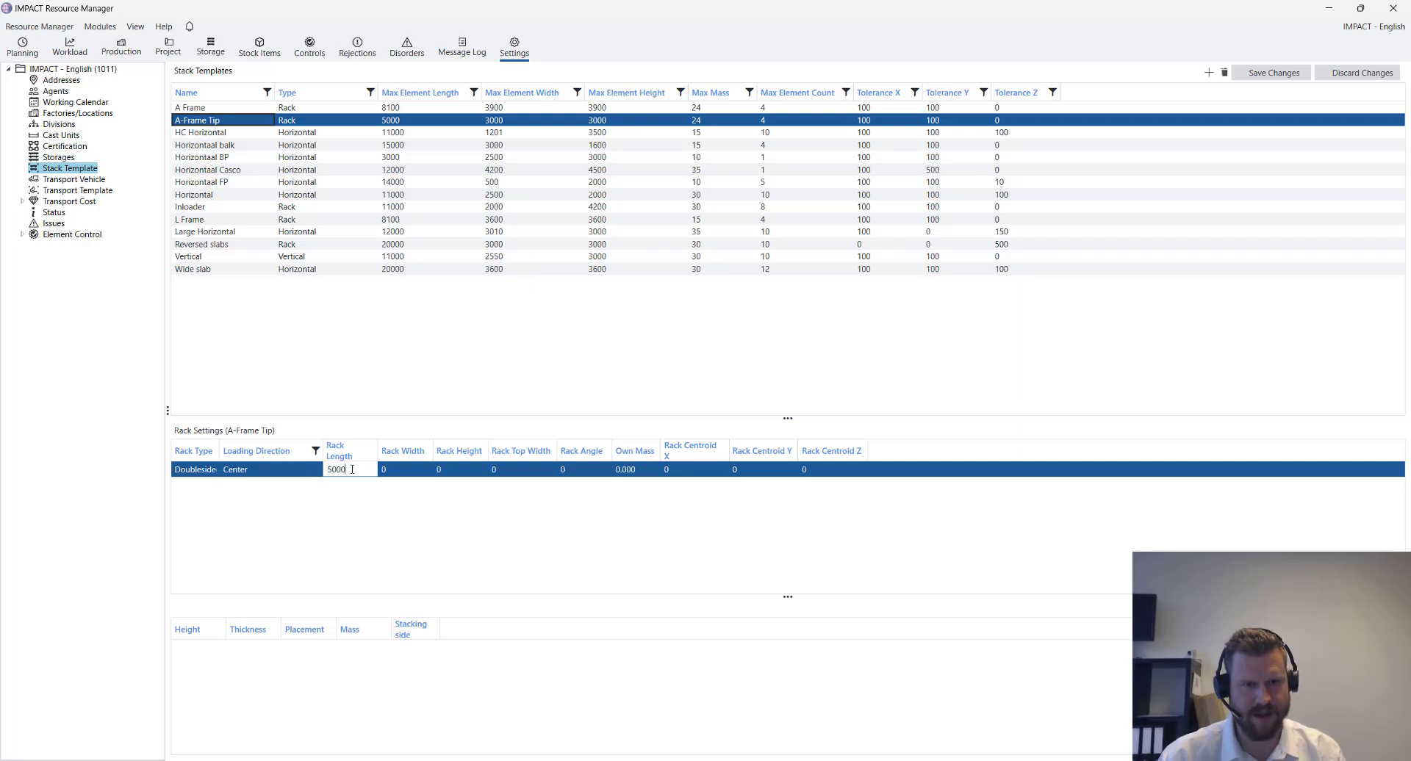
pyautogui.click(412, 468)
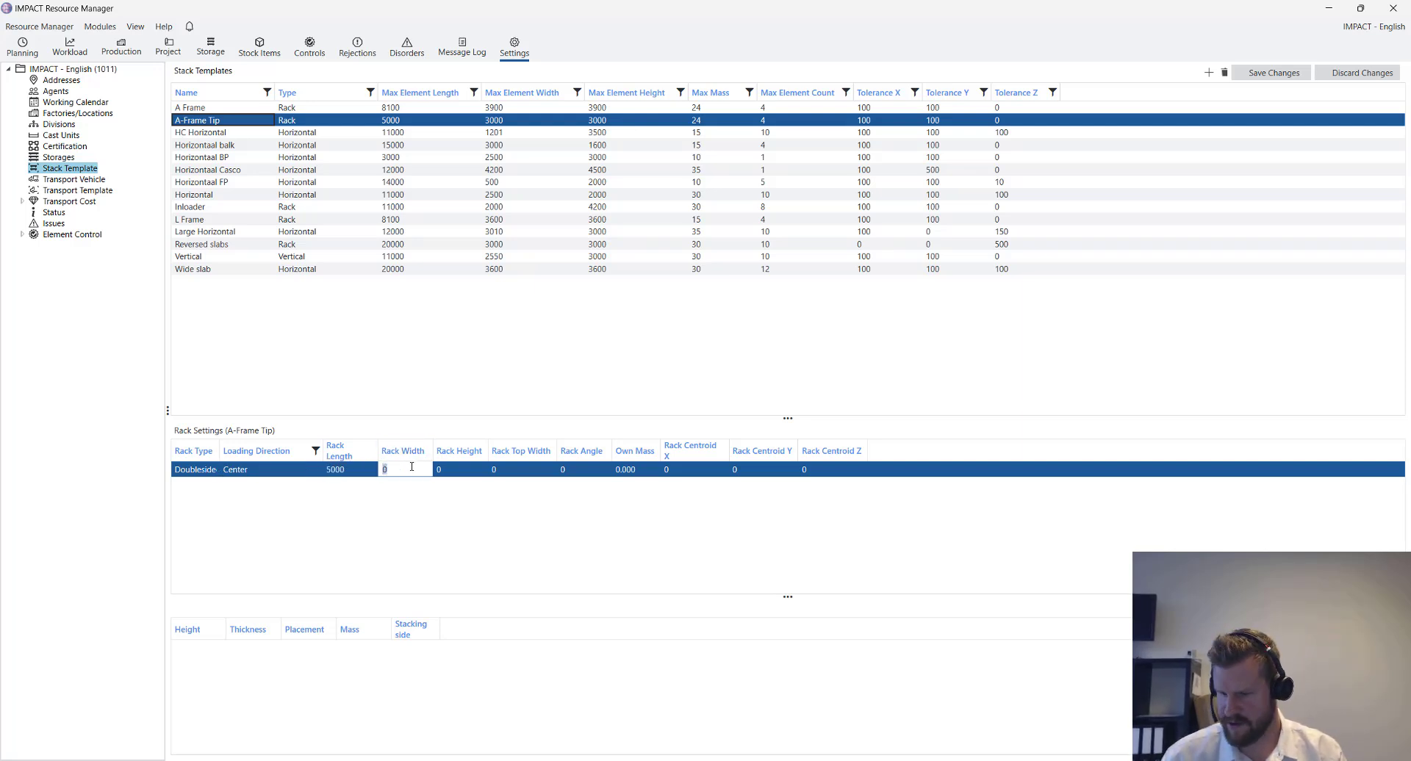
pyautogui.write('2550')
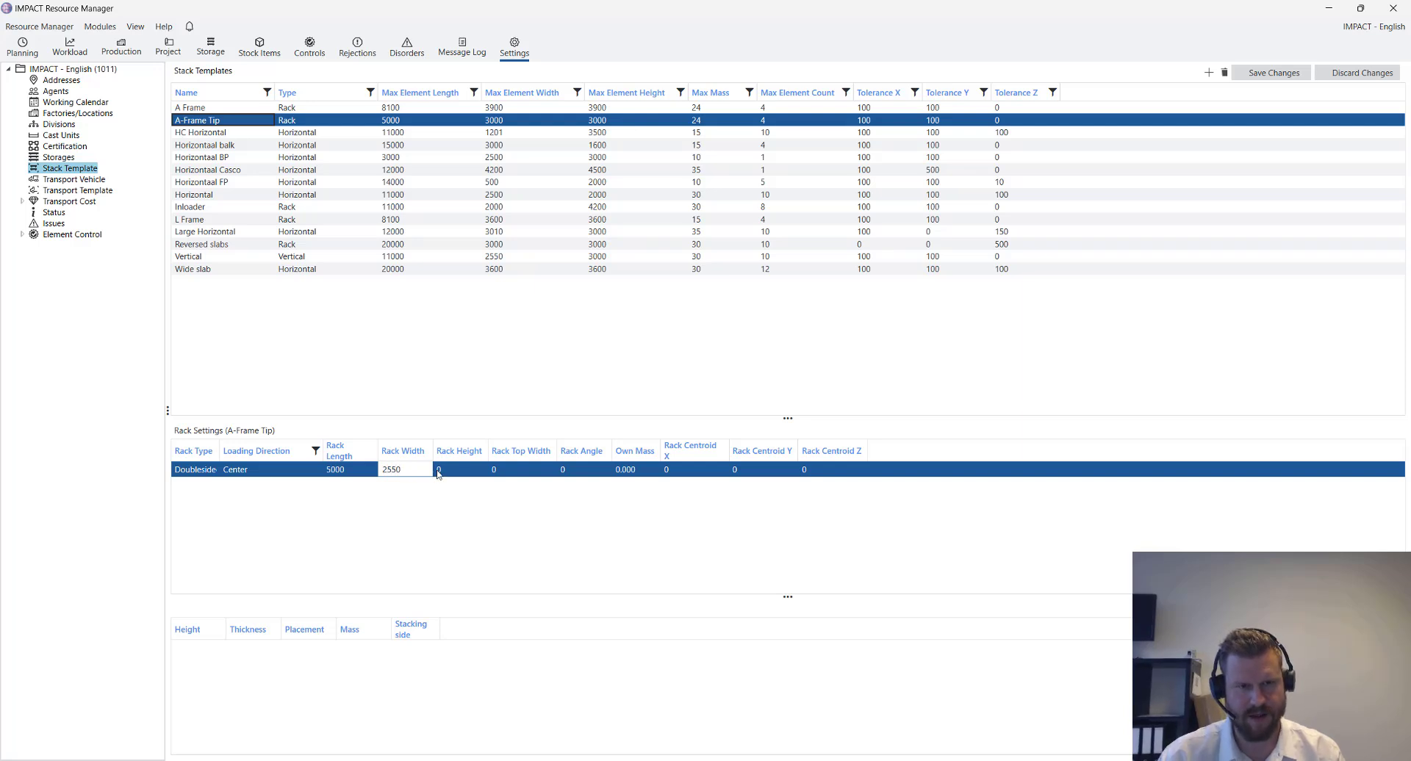
# Set the A-Frame Tip rack's height to 3000 and its top width to 50
pyautogui.click(458, 467)
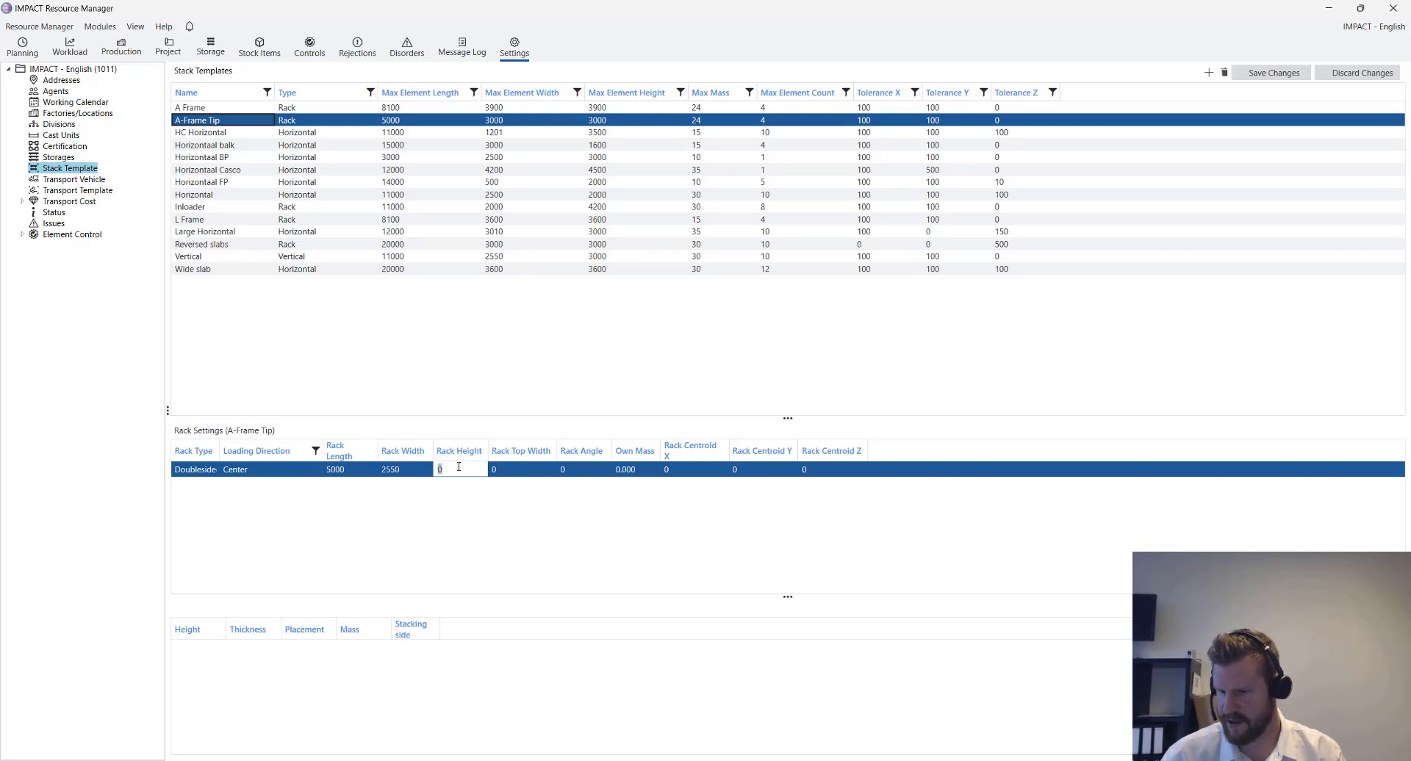
pyautogui.write('3000')
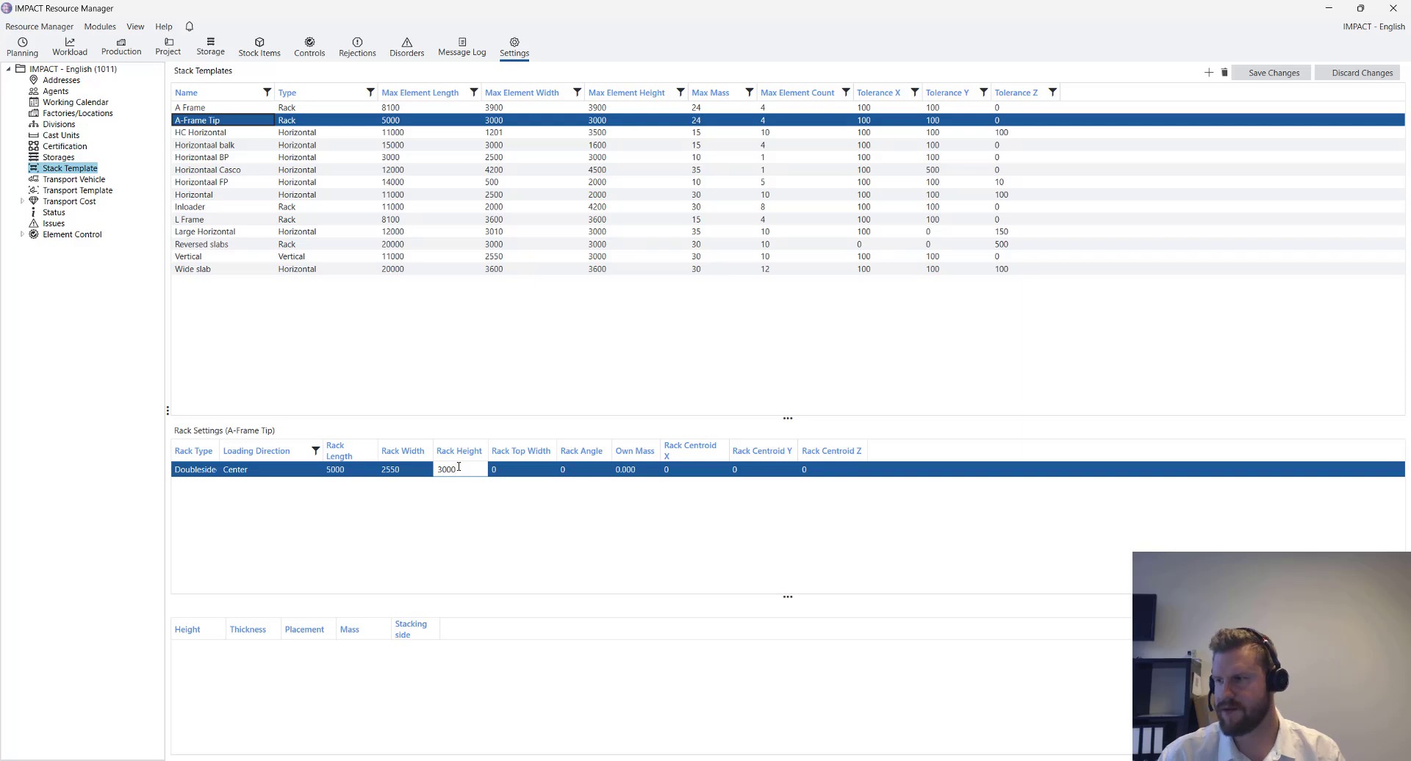
pyautogui.click(537, 469)
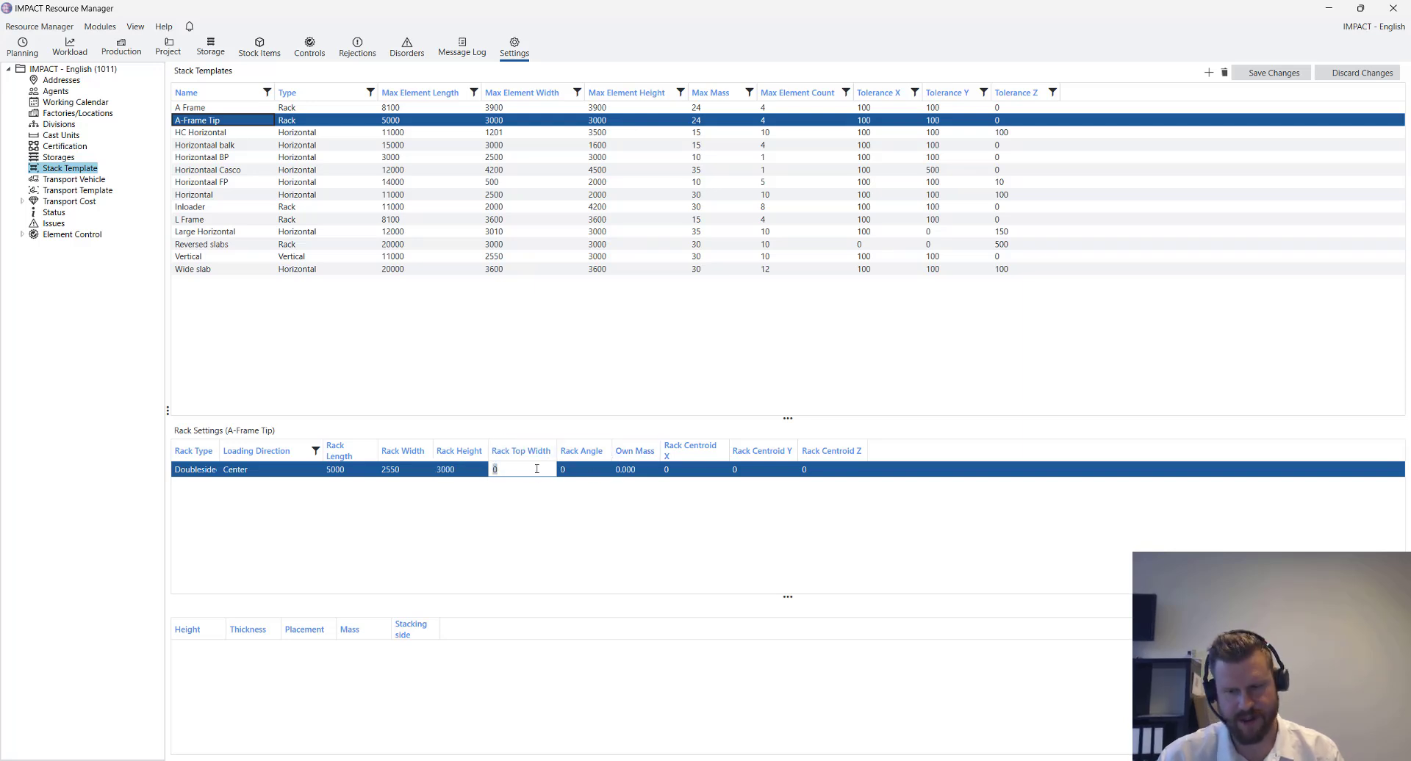
pyautogui.write('50')
# Set the A-Frame Tip rack's angle to 3 and its own mass to 1
pyautogui.click(592, 470)
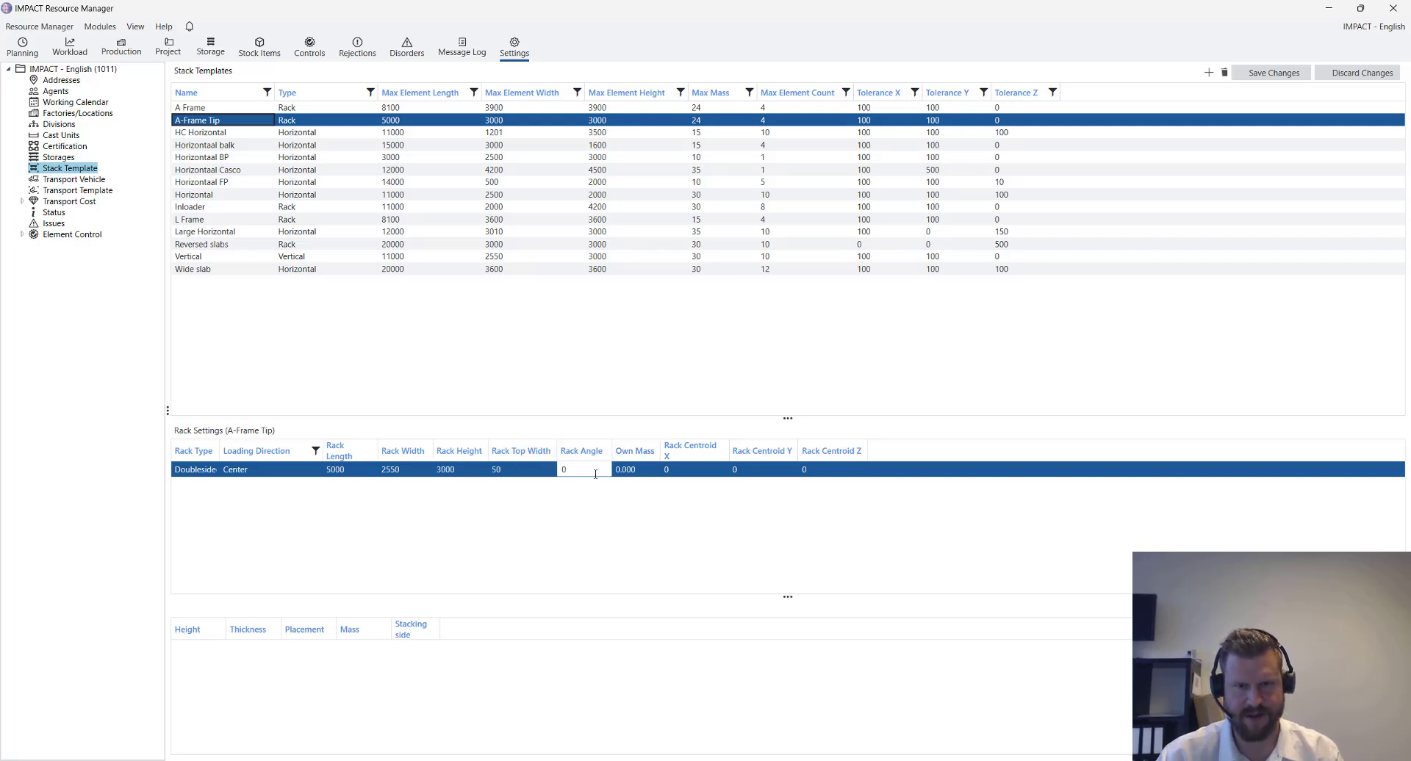
pyautogui.write('3')
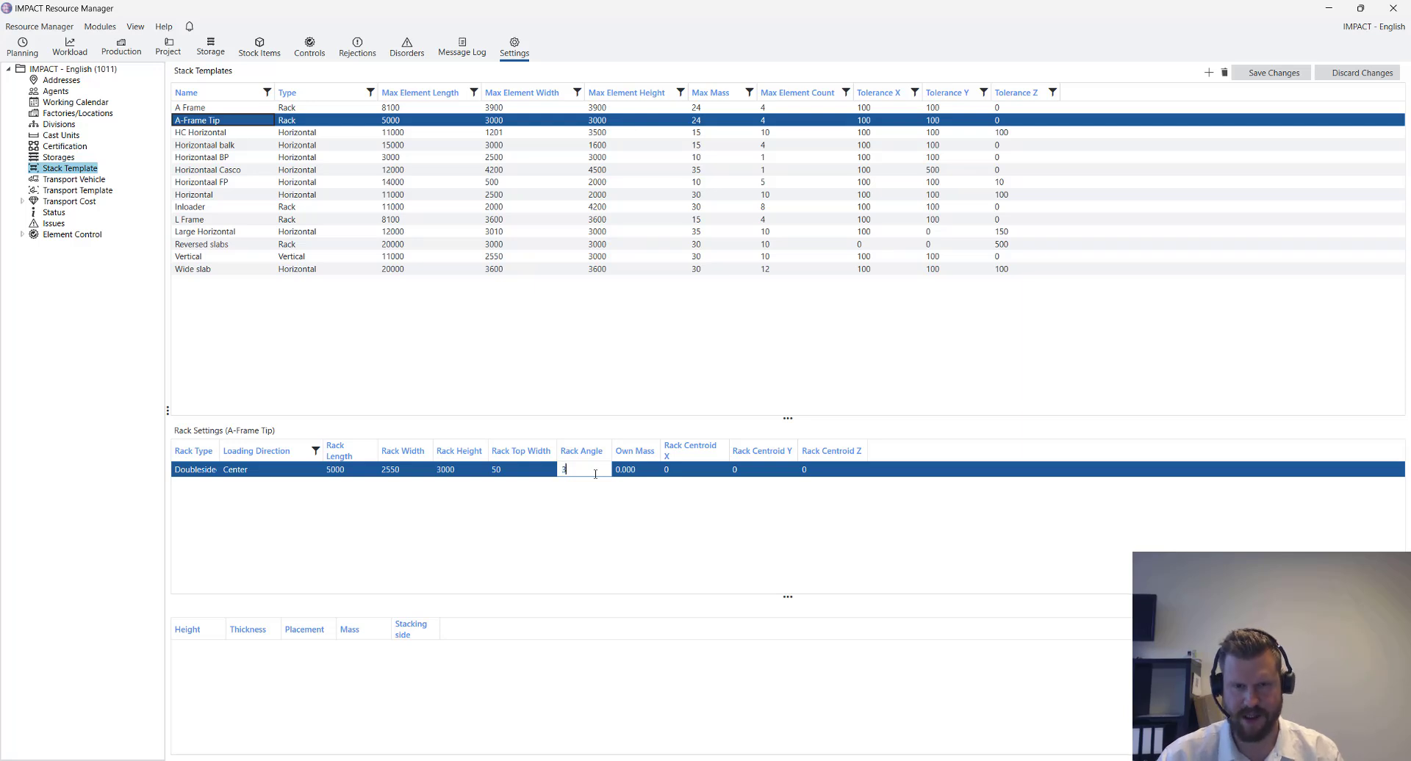
pyautogui.click(641, 468)
pyautogui.write('1')
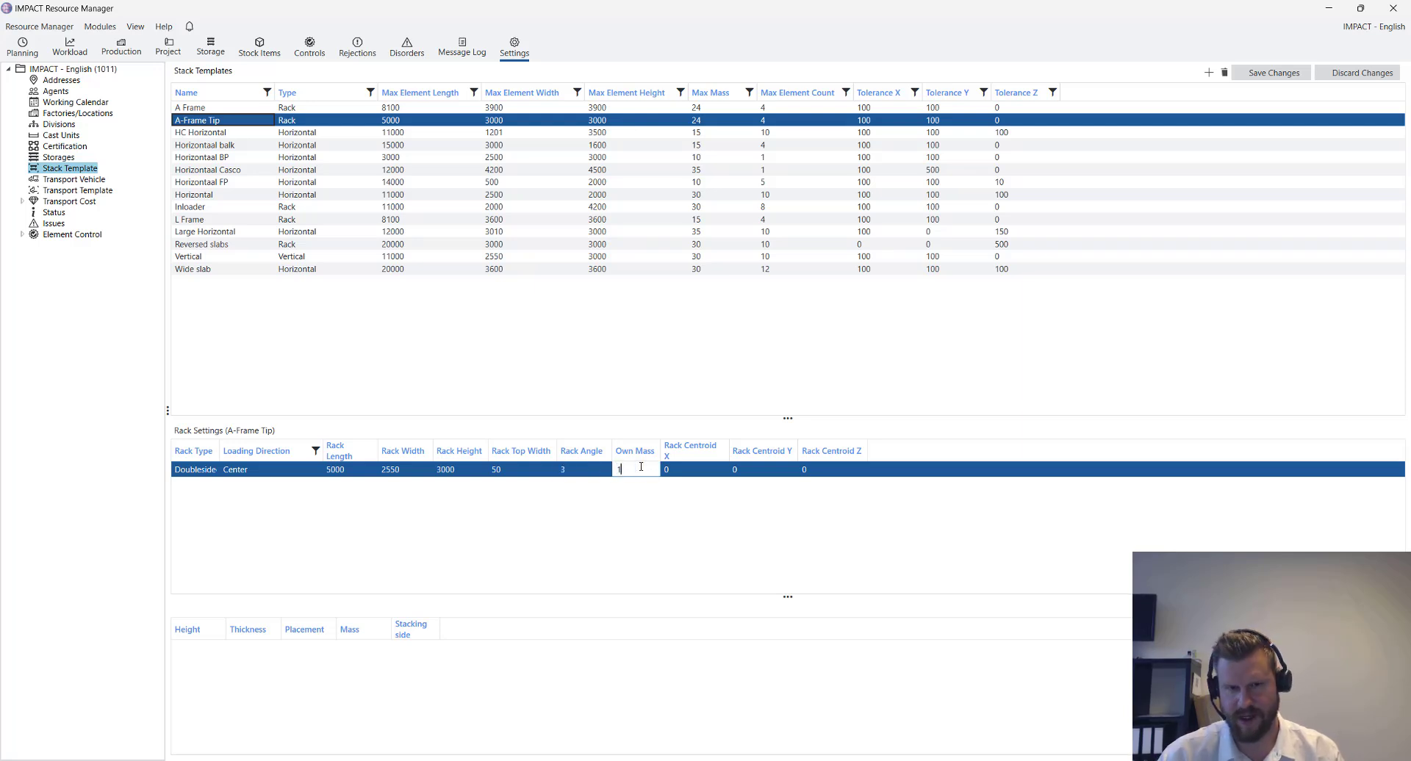
# Set the A-Frame Tip rack centroid to X 2500, Y 1275 and Z 2000, and save the changes
pyautogui.click(698, 471)
pyautogui.write('2500')
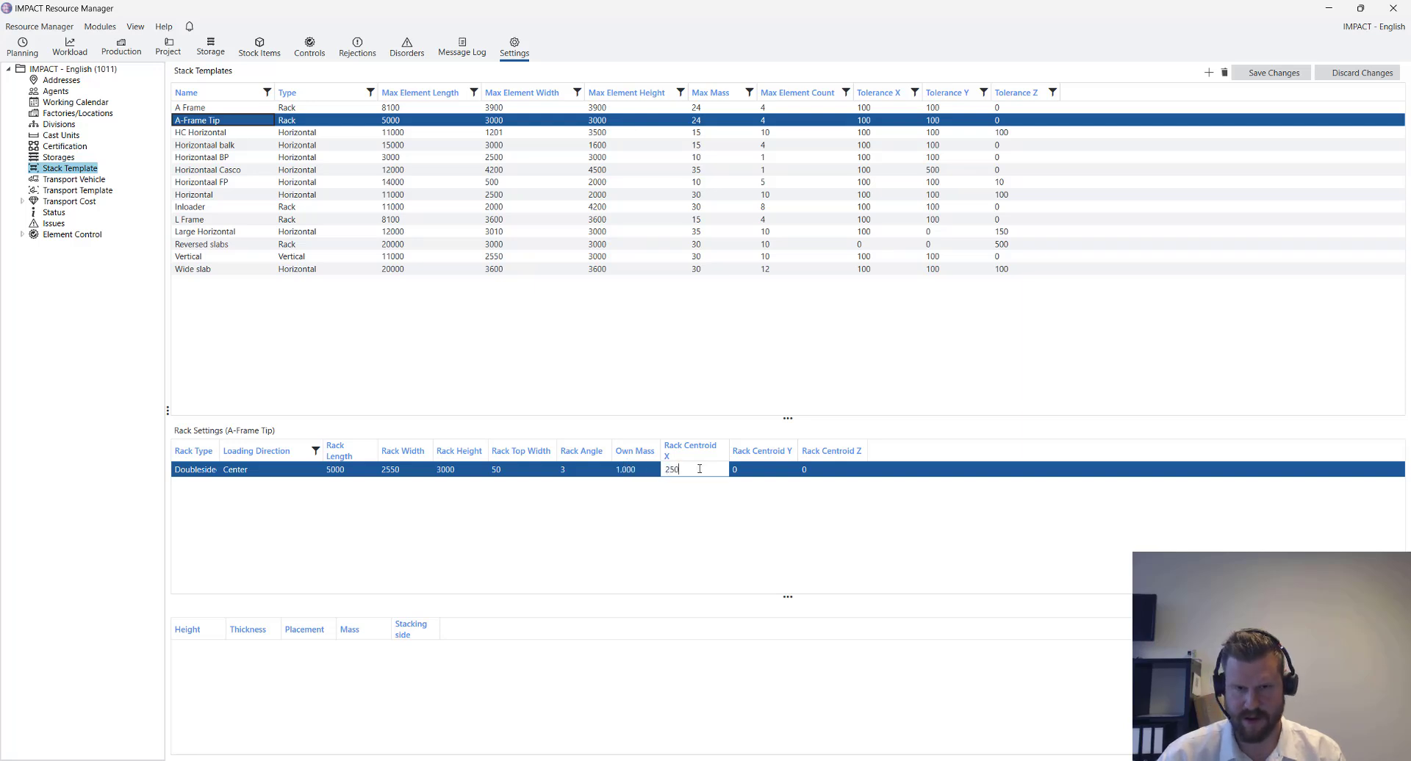
pyautogui.click(773, 472)
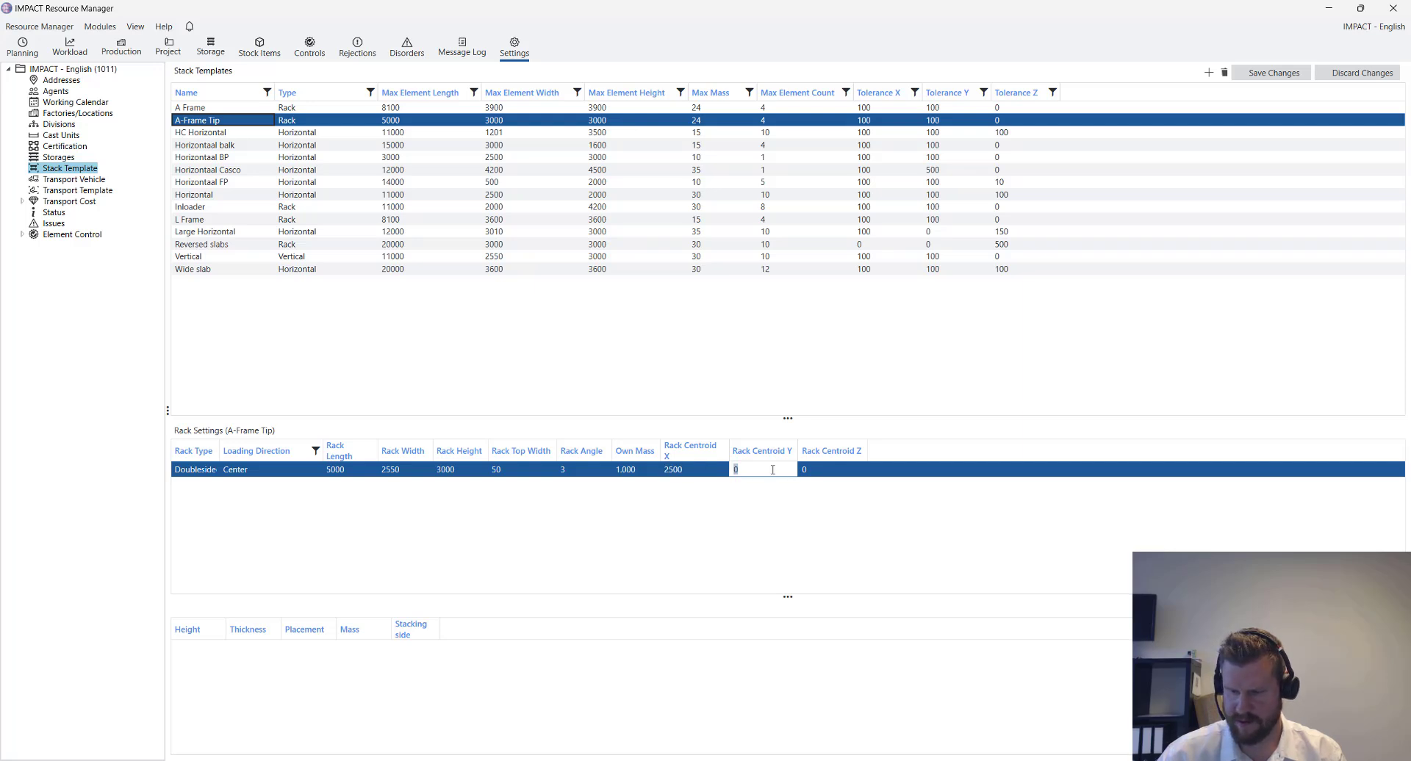
pyautogui.write('1275')
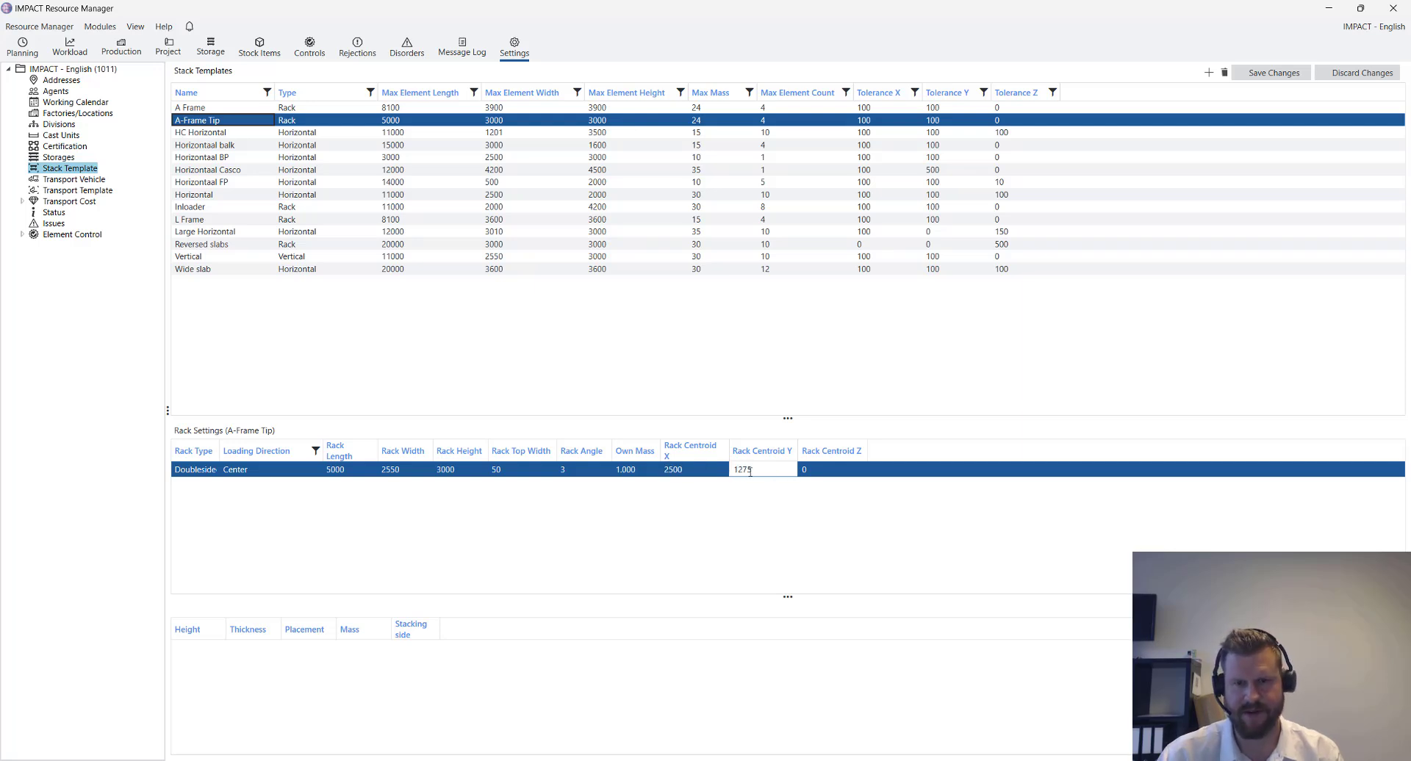
pyautogui.click(838, 470)
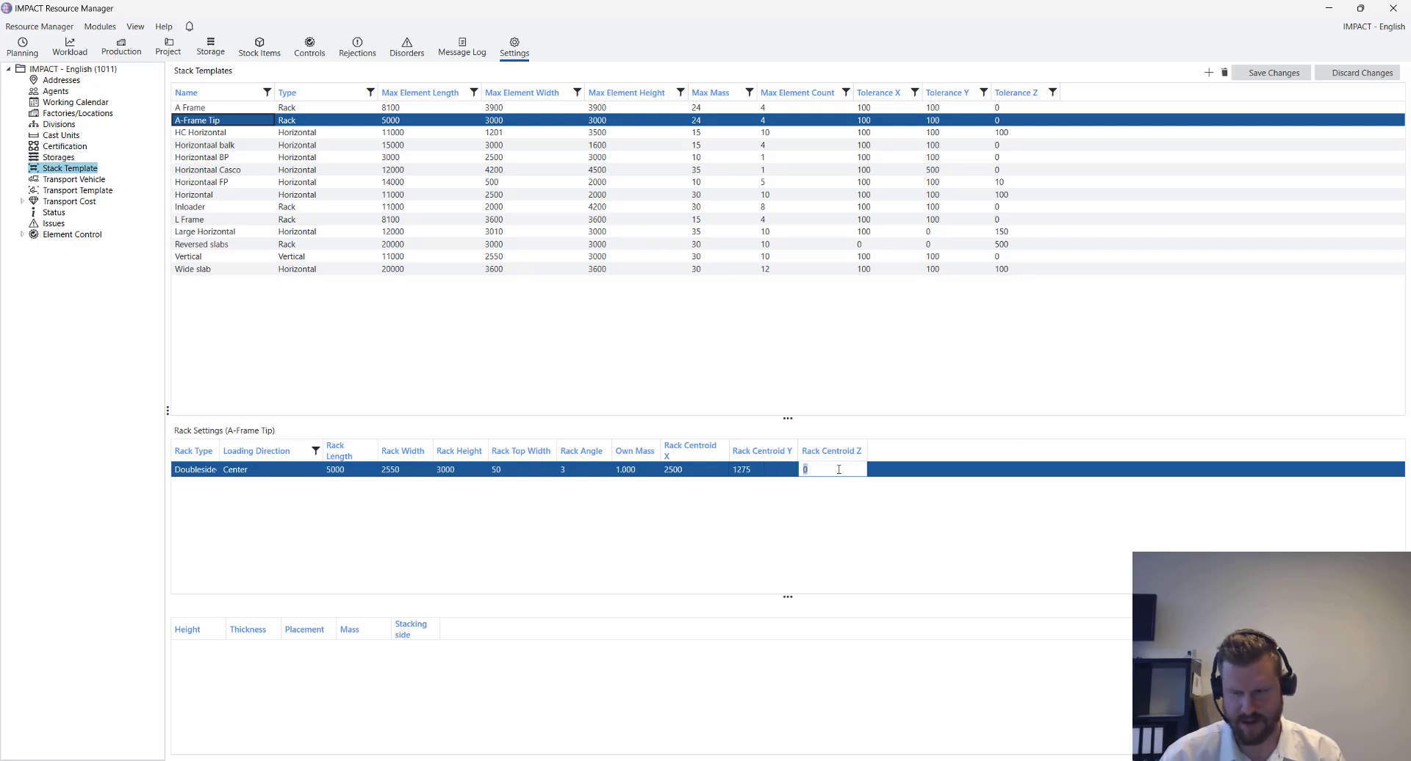
pyautogui.write('2000')
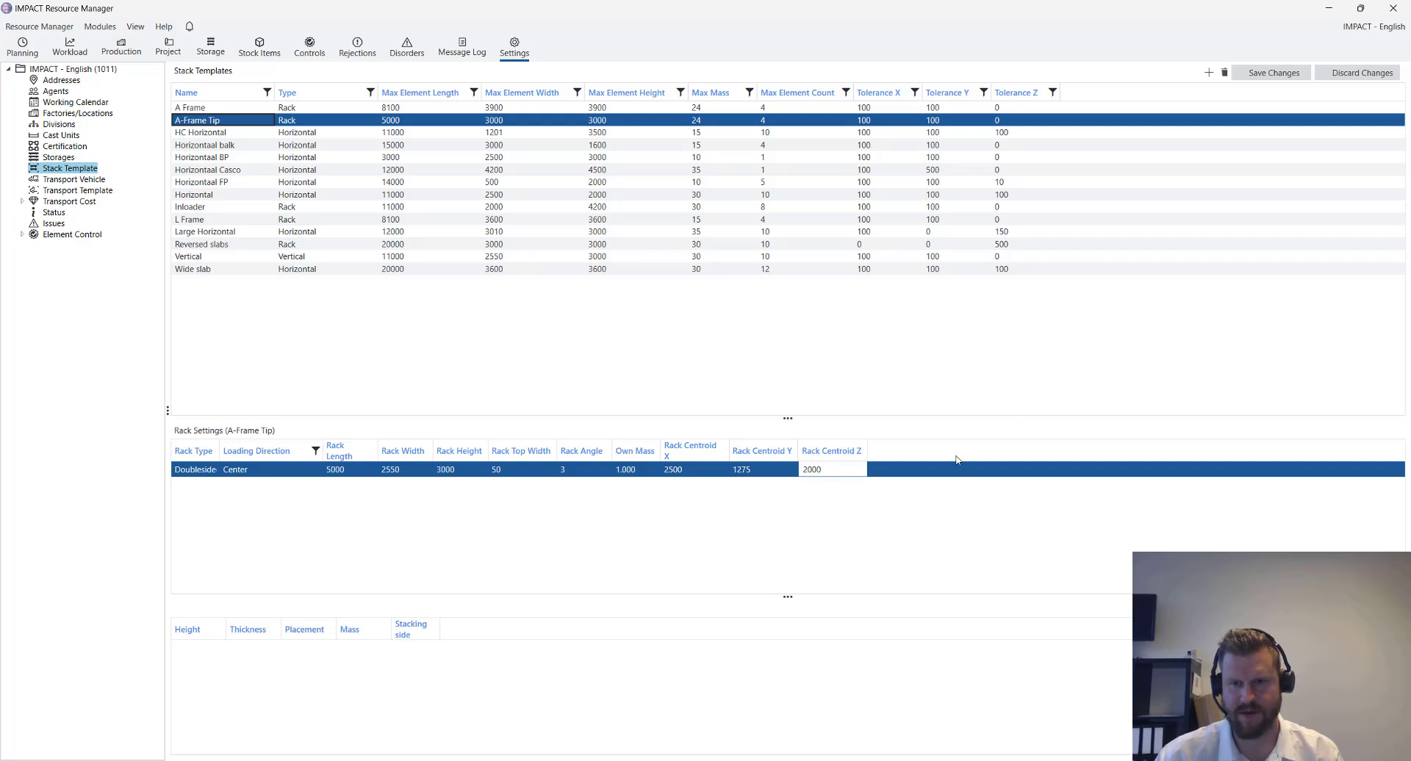
pyautogui.click(955, 469)
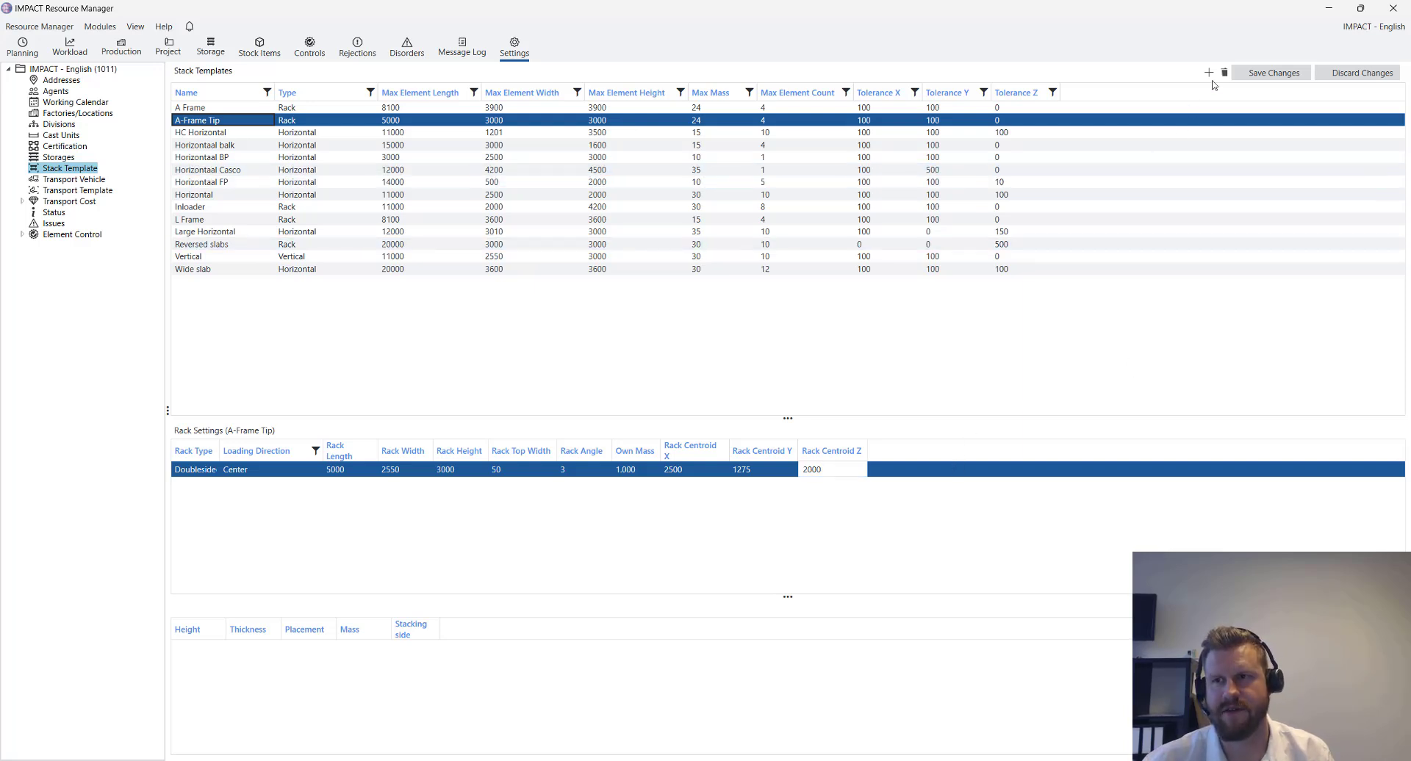
pyautogui.click(1255, 74)
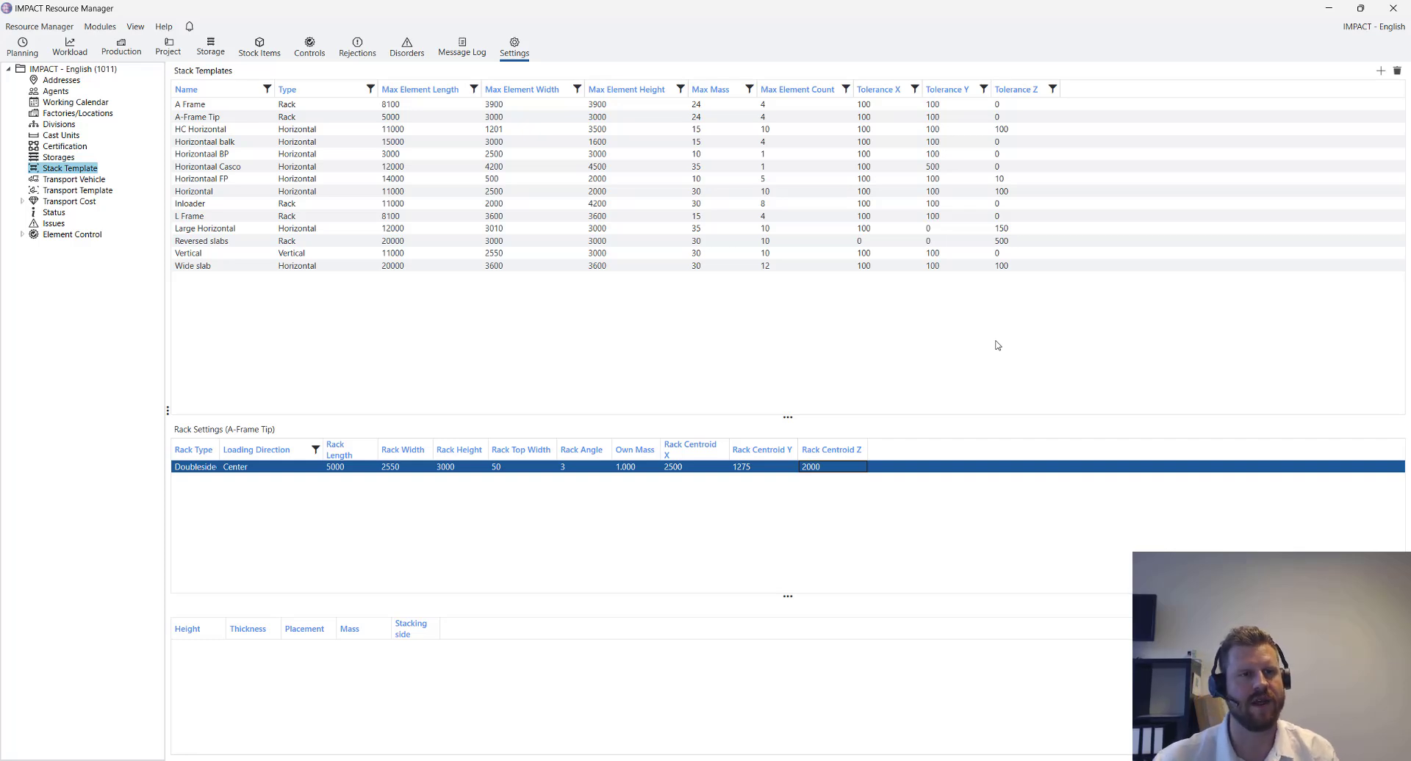
# Examine the saved A-Frame Tip rack settings and the Trailer transport vehicle with its axle definitions
pyautogui.click(209, 118)
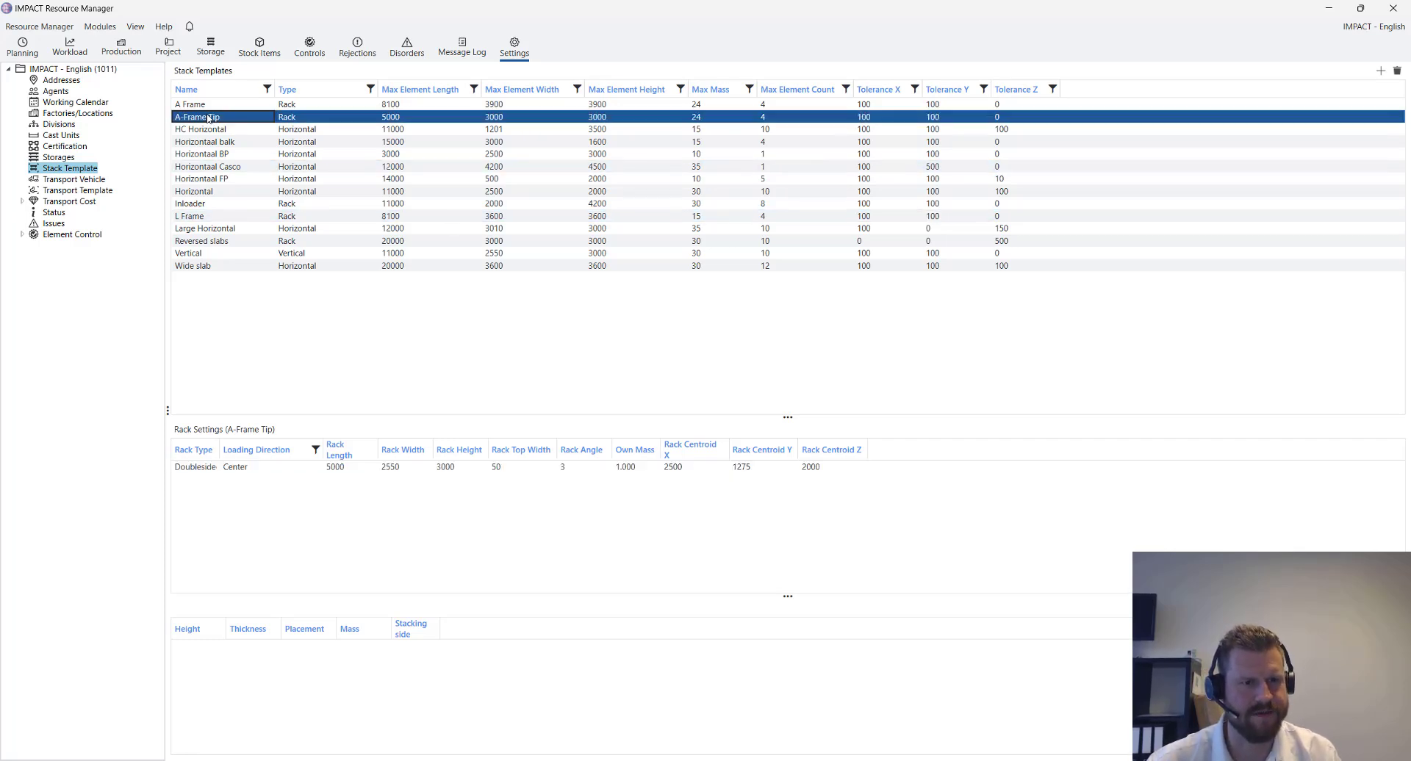
pyautogui.click(293, 469)
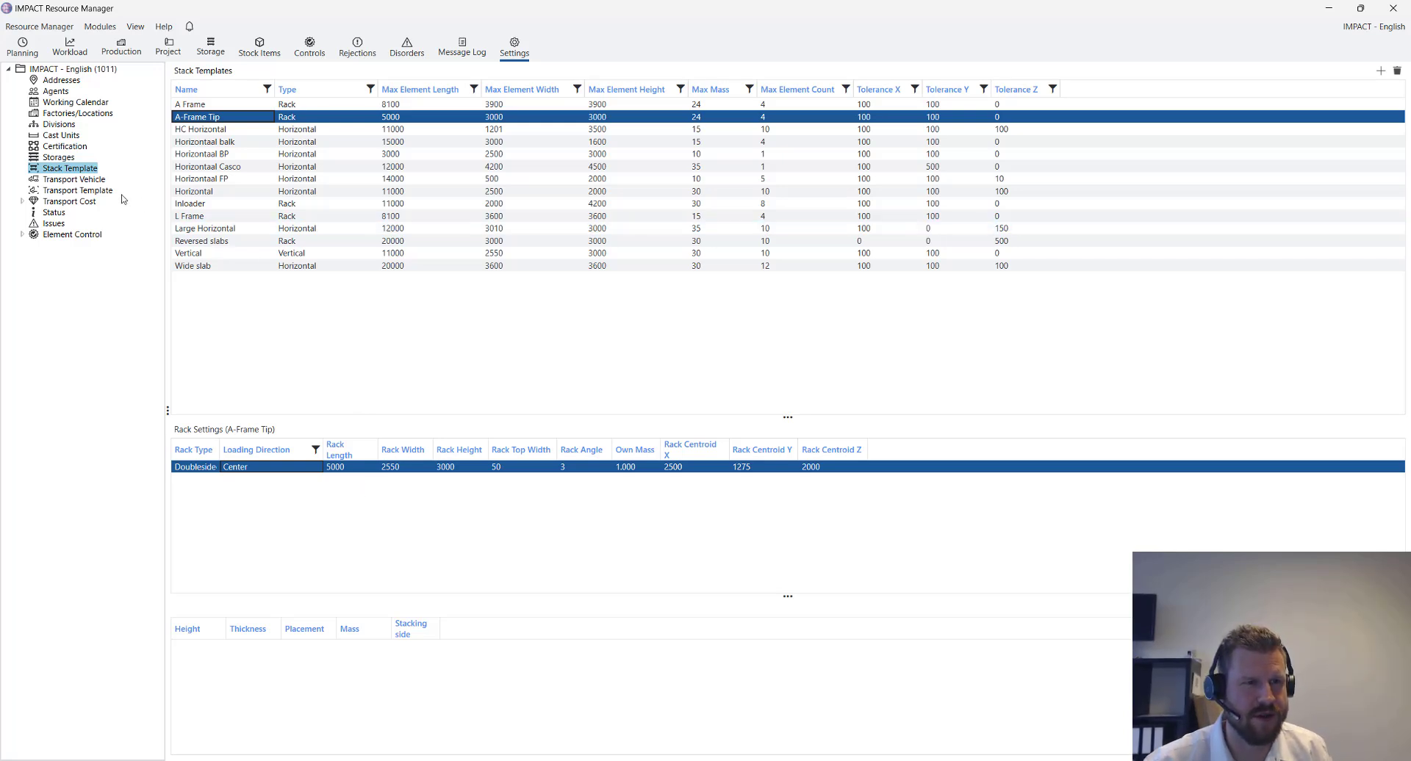
pyautogui.click(59, 180)
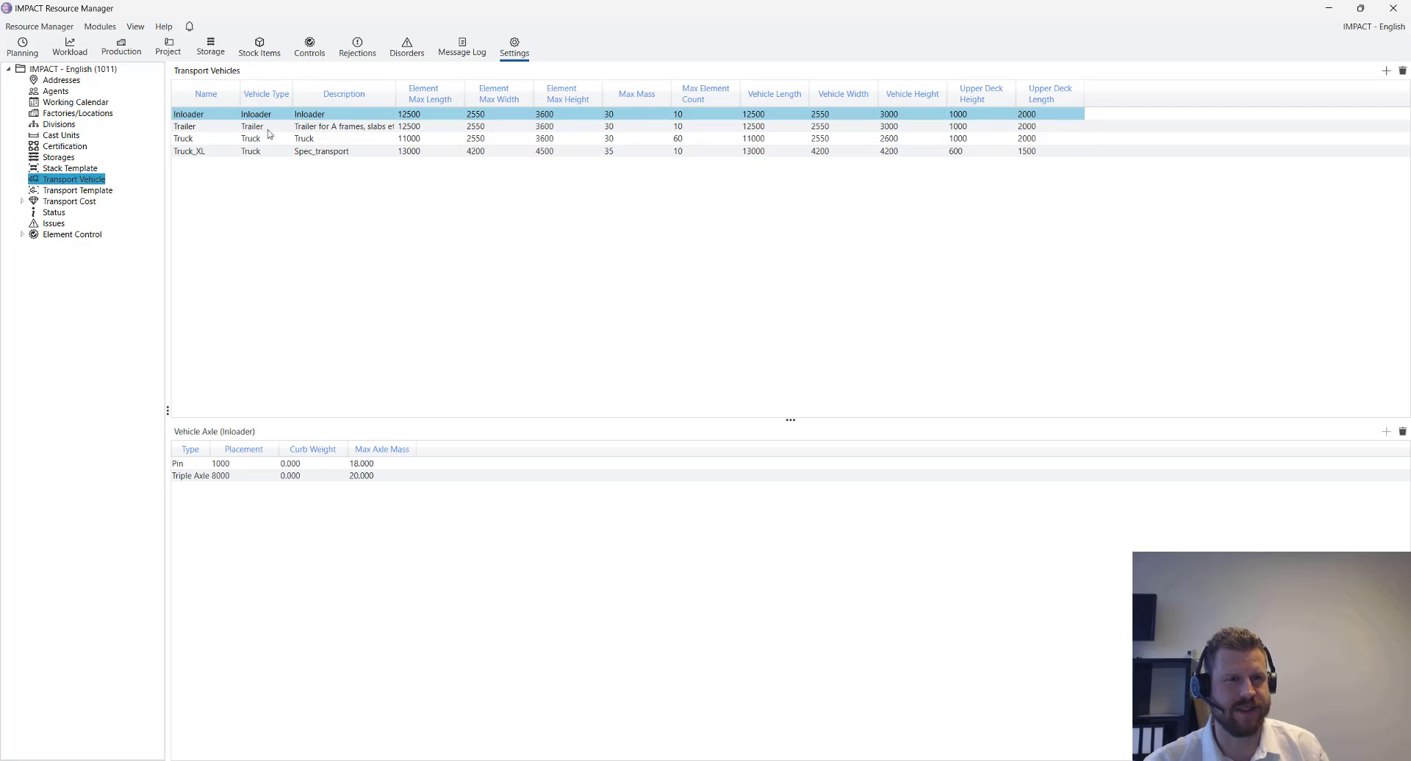
pyautogui.click(229, 130)
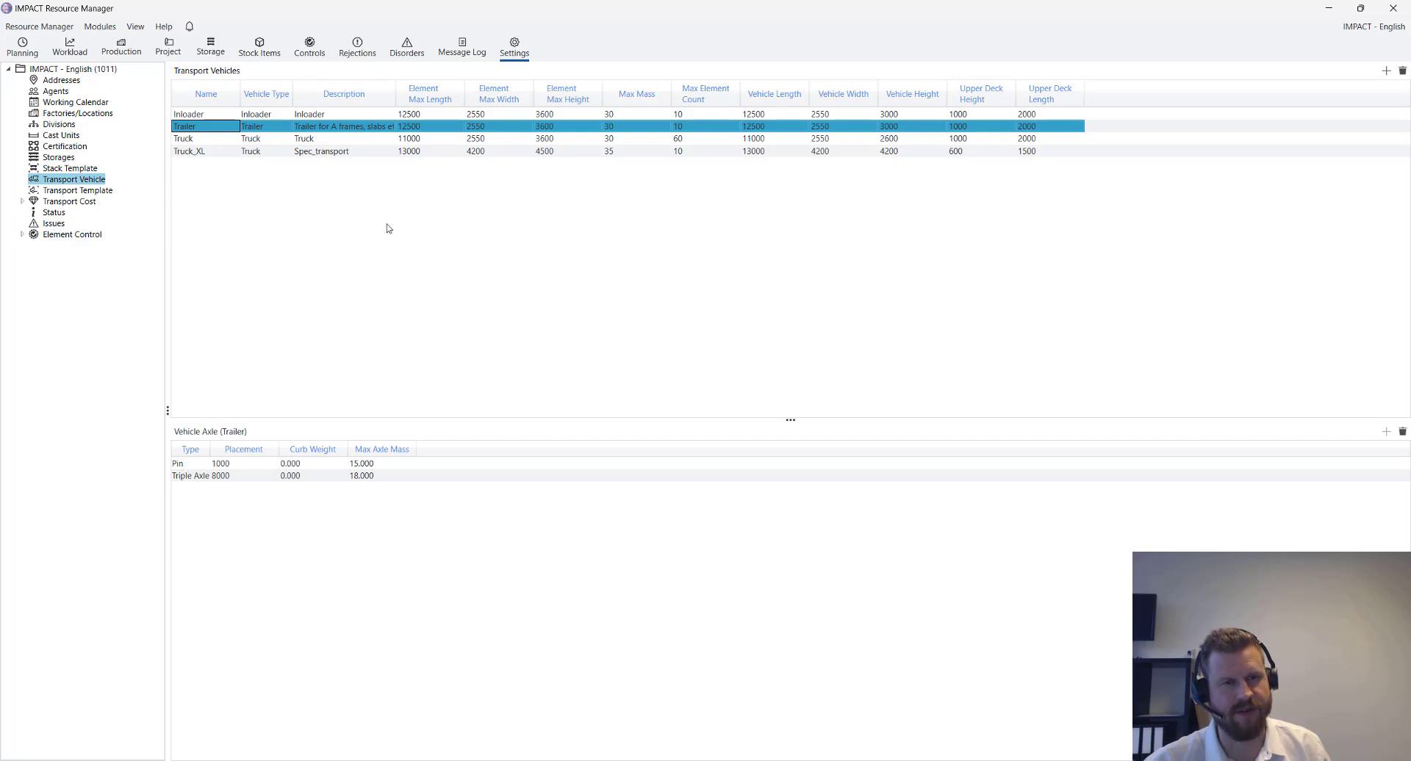
pyautogui.rightClick(323, 198)
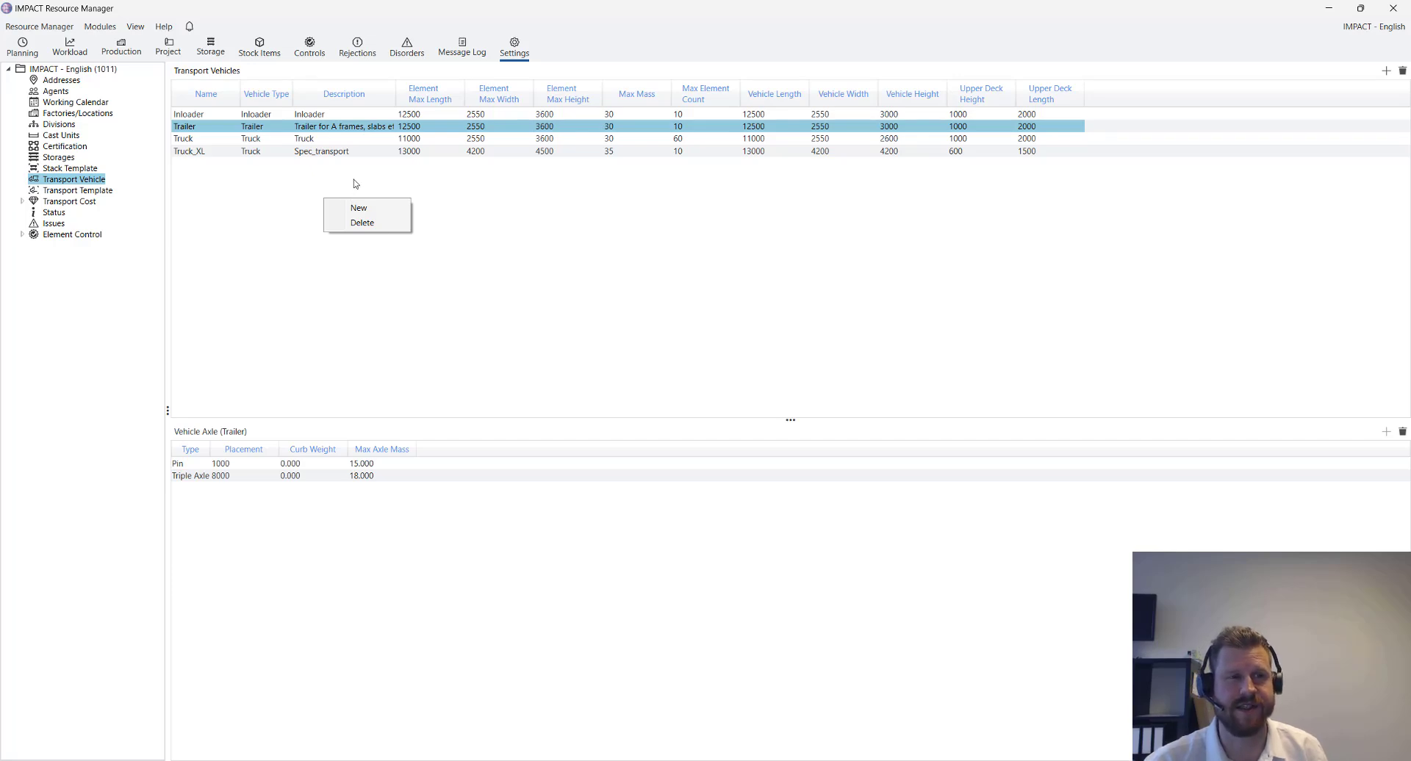
pyautogui.click(354, 183)
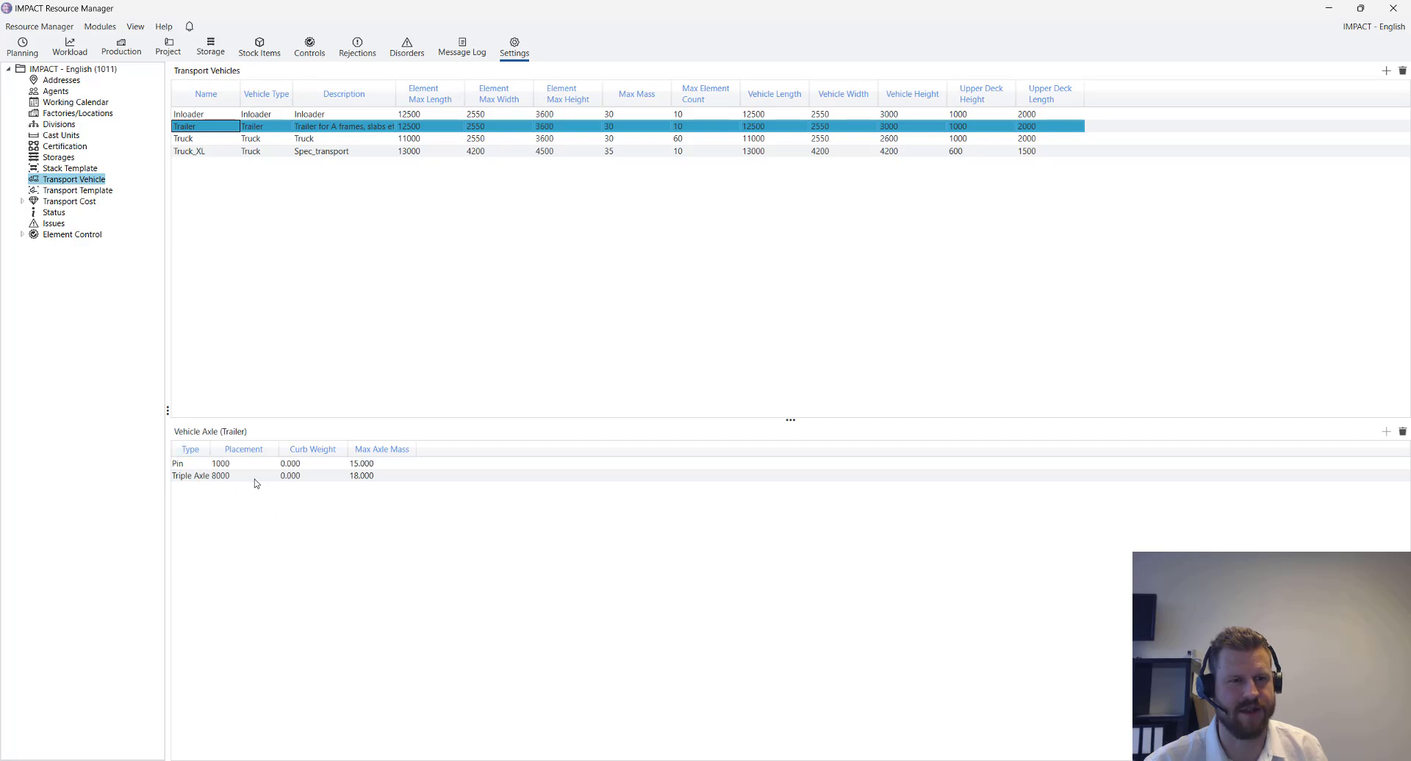
# Examine the Trailer transport template and the vehicle and default stack assigned to it
pyautogui.click(103, 190)
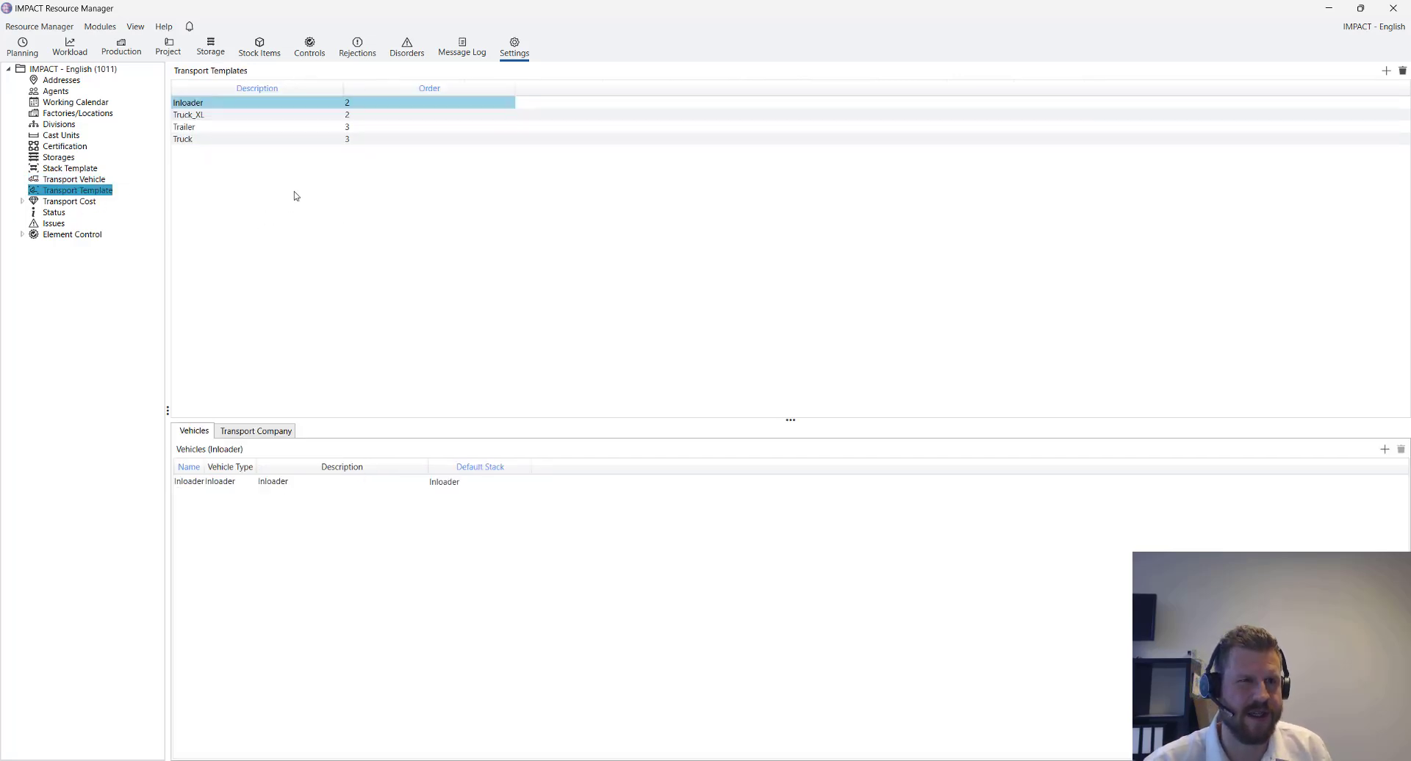
pyautogui.click(206, 128)
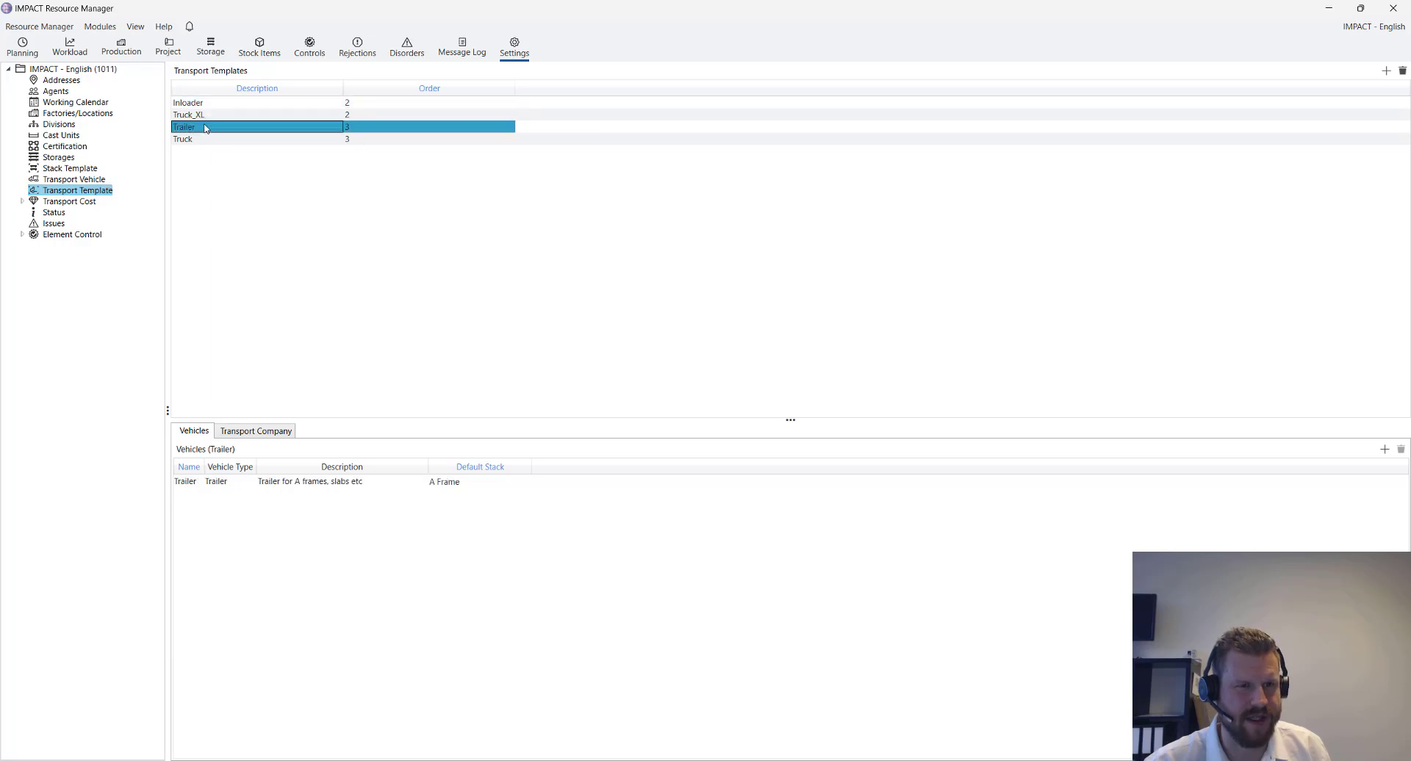
pyautogui.rightClick(210, 159)
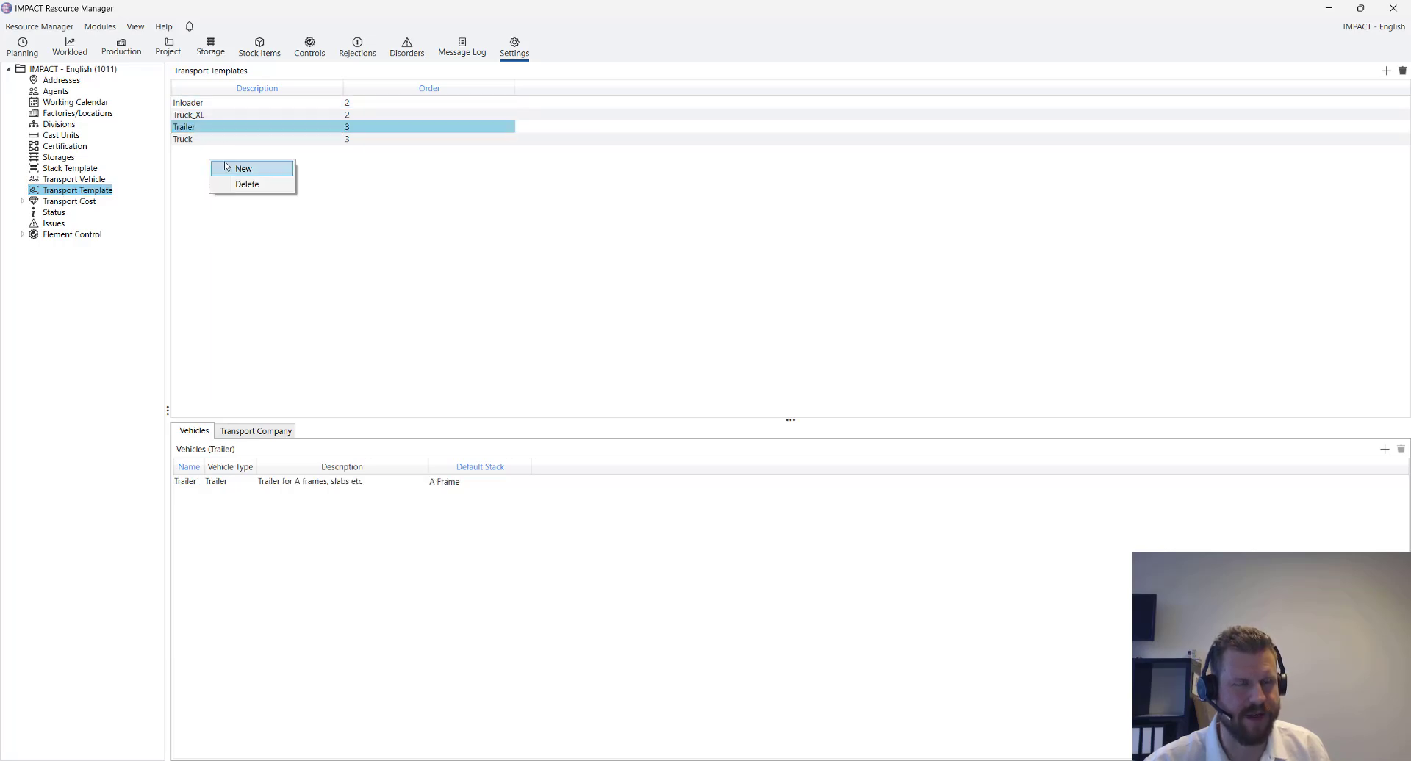
pyautogui.click(238, 129)
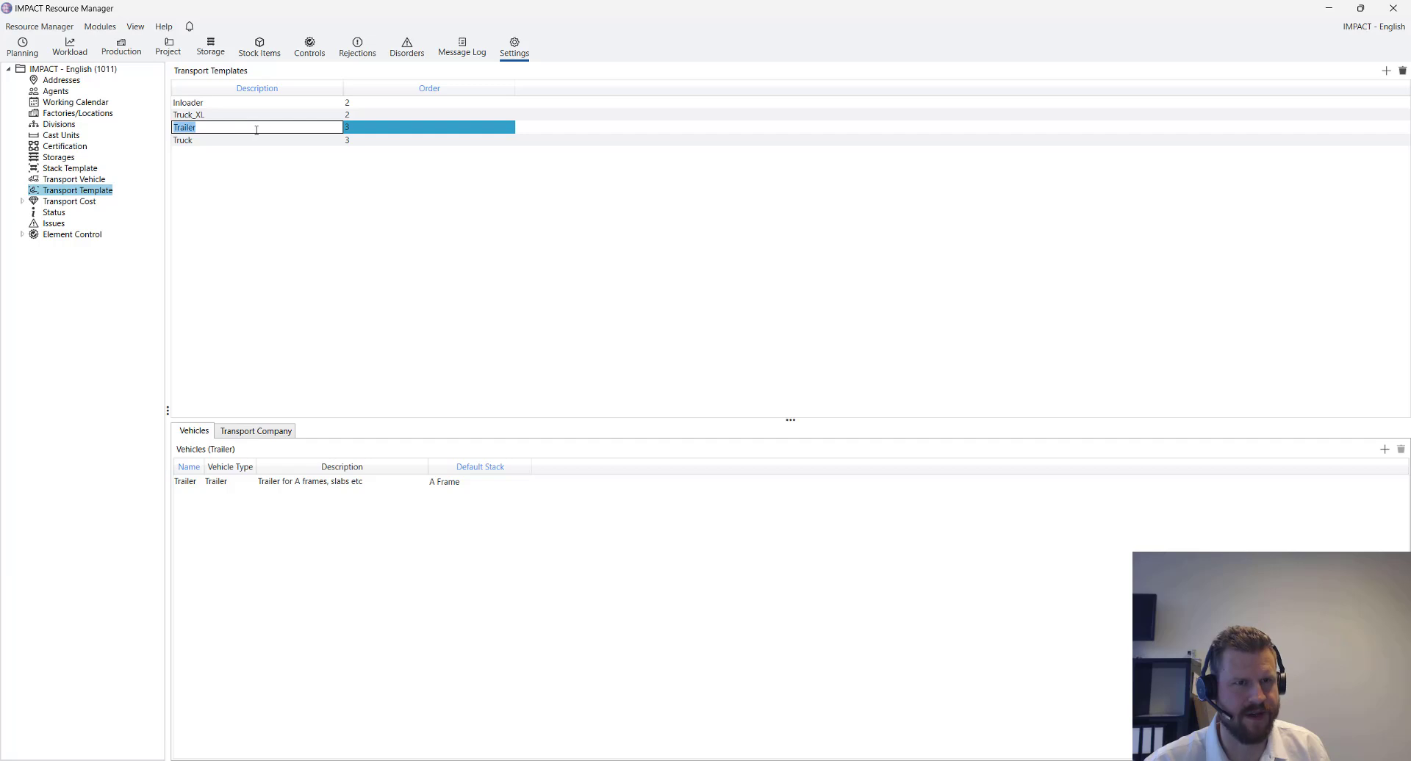
pyautogui.click(195, 483)
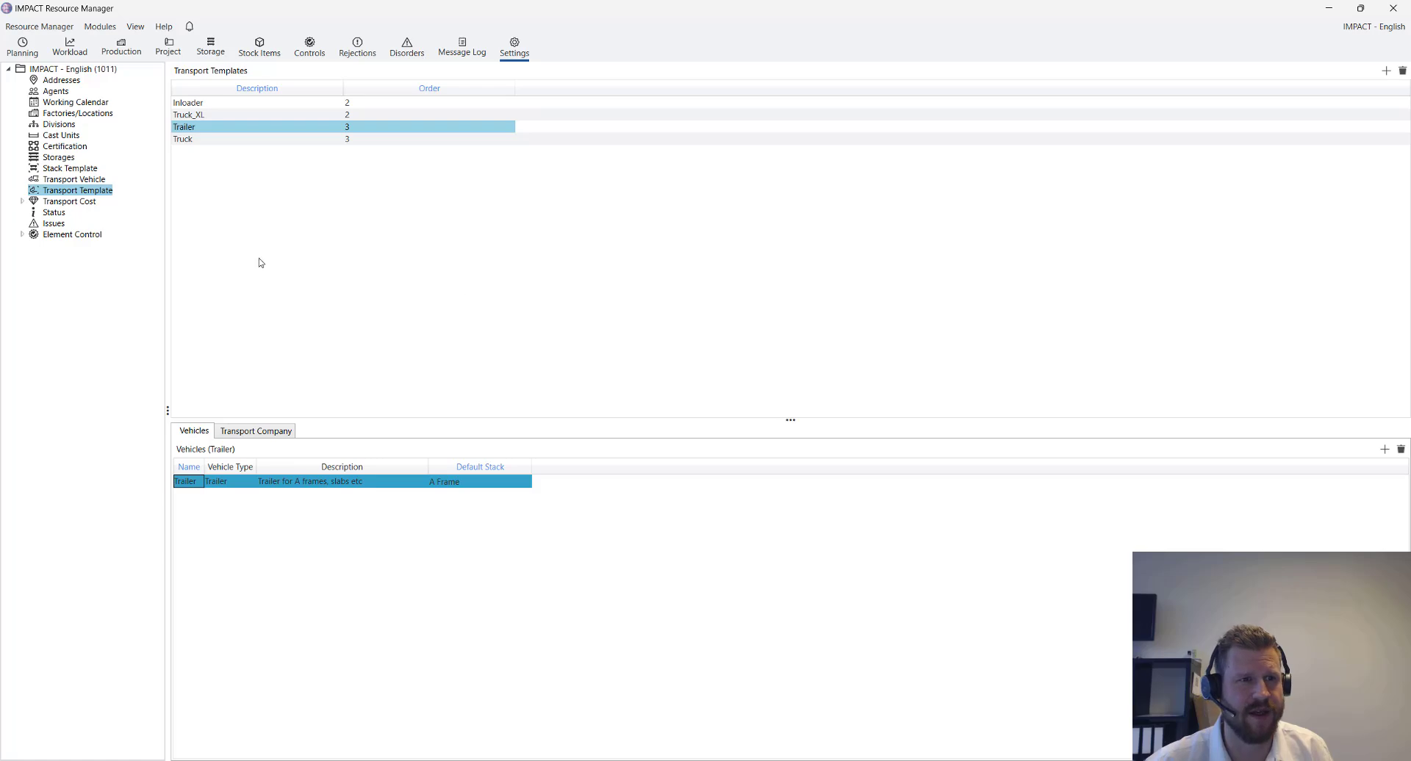
# Review the A-Frame Tip stack template once more and switch to the building model in IMPACT Project Manager
pyautogui.click(72, 170)
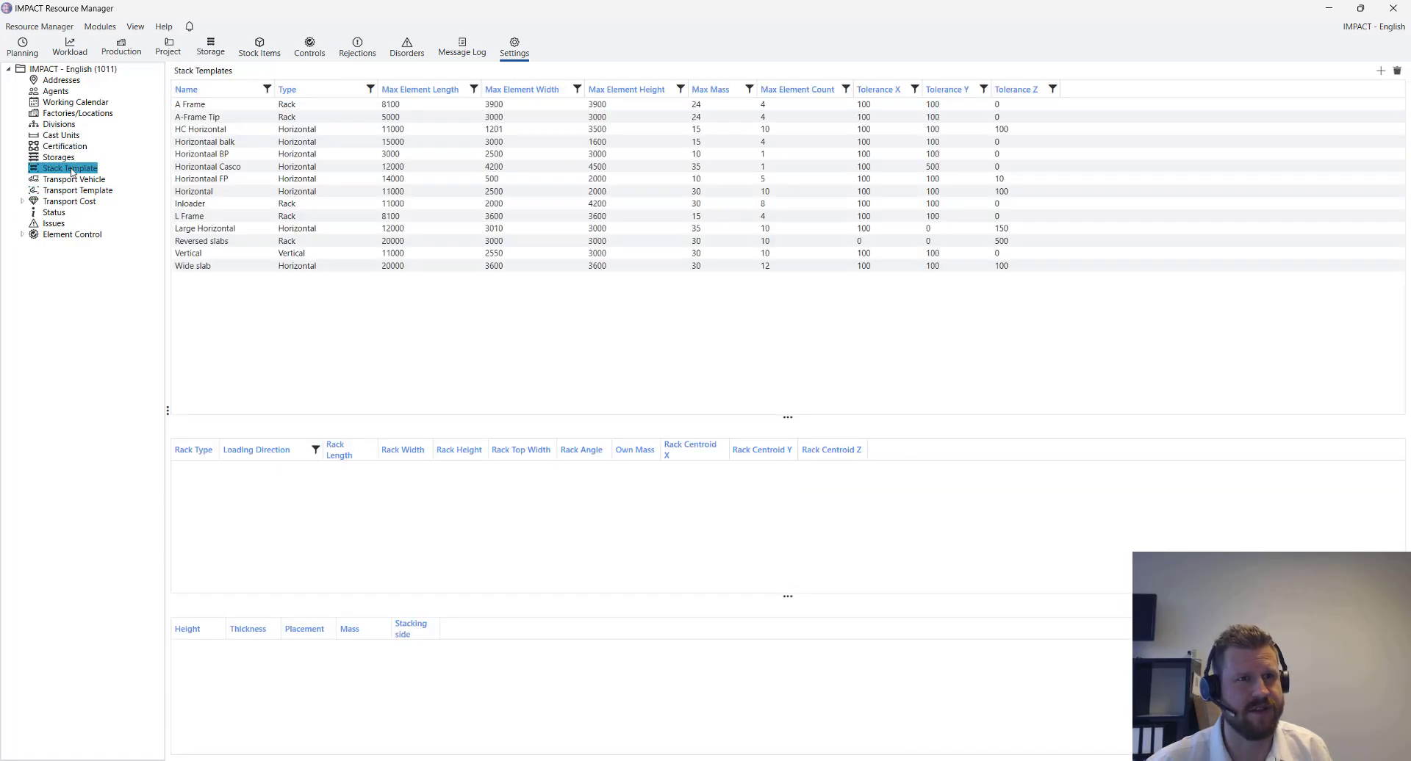
pyautogui.click(229, 117)
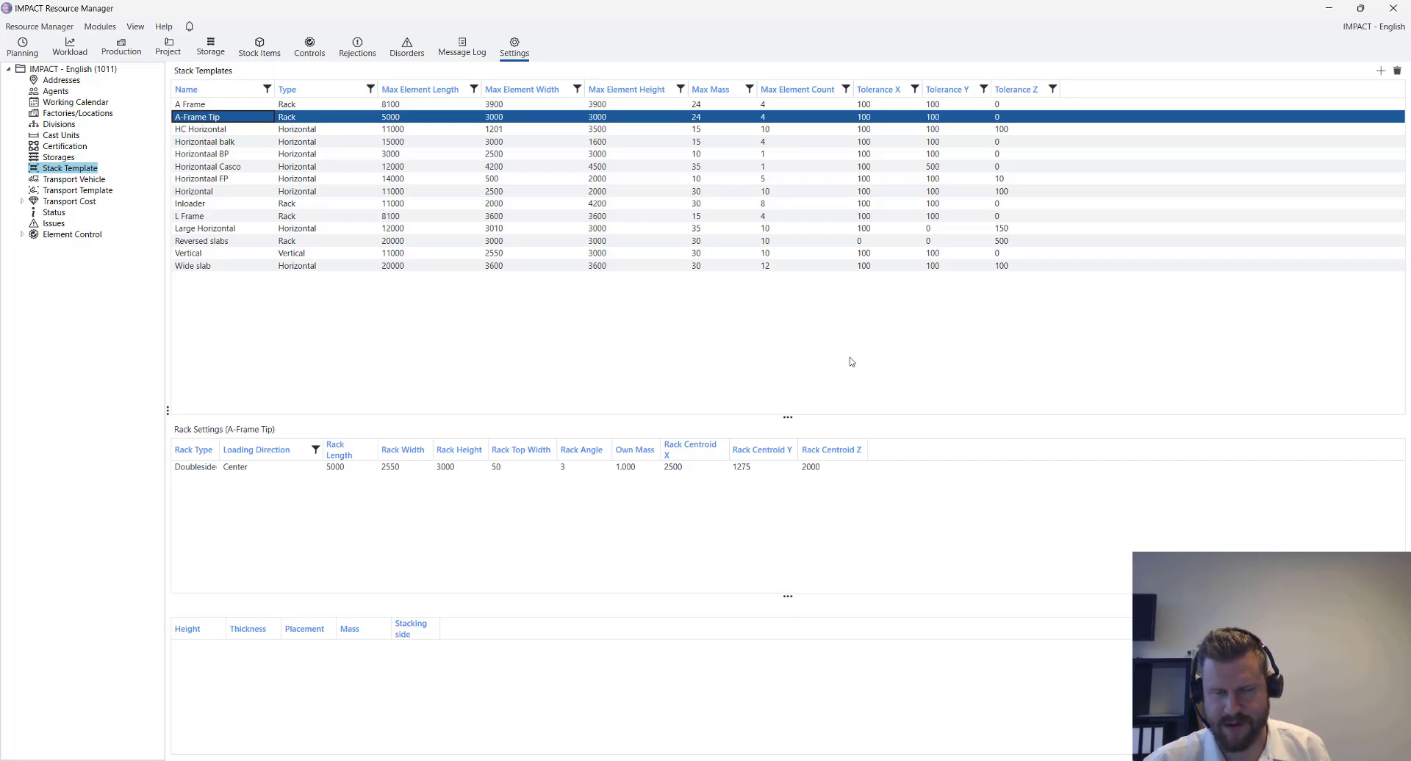
pyautogui.click(903, 760)
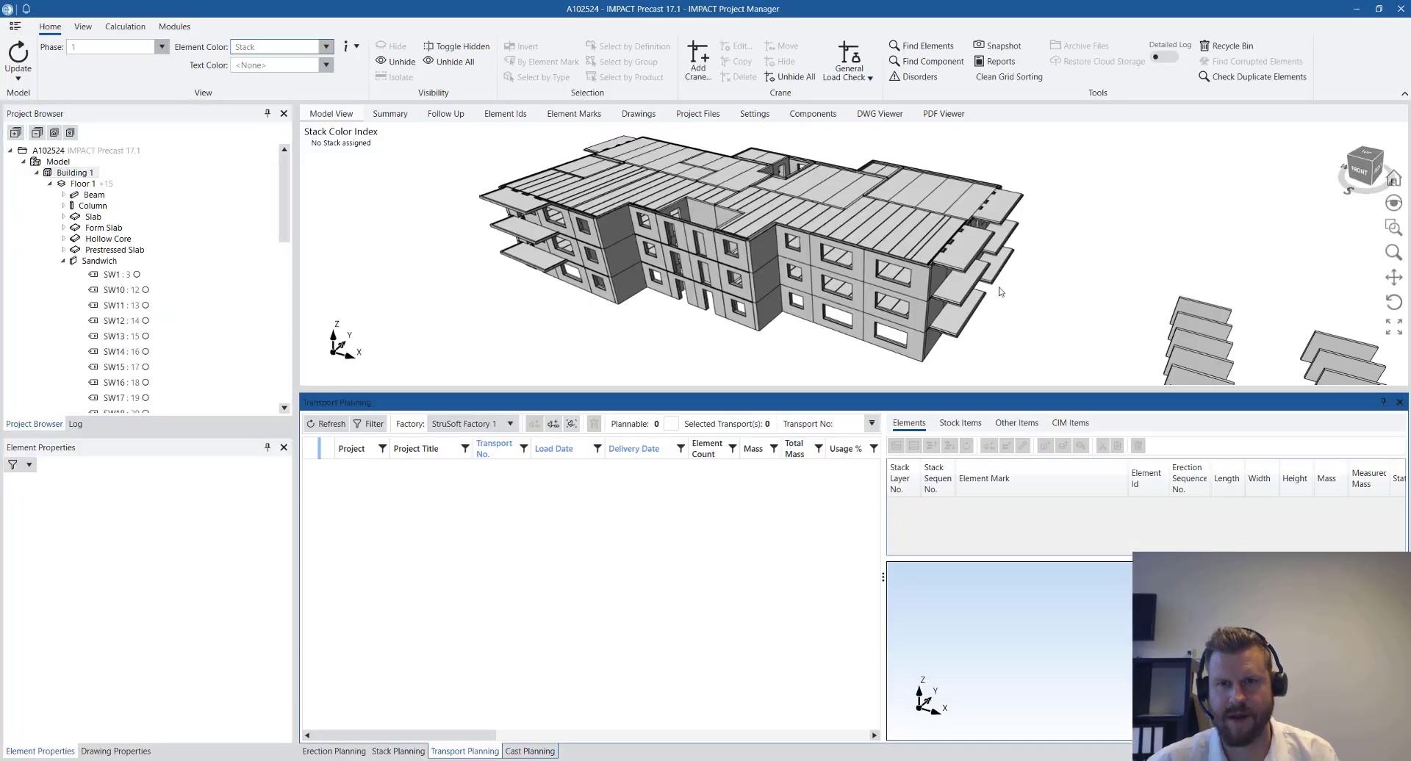
pyautogui.click(1132, 214)
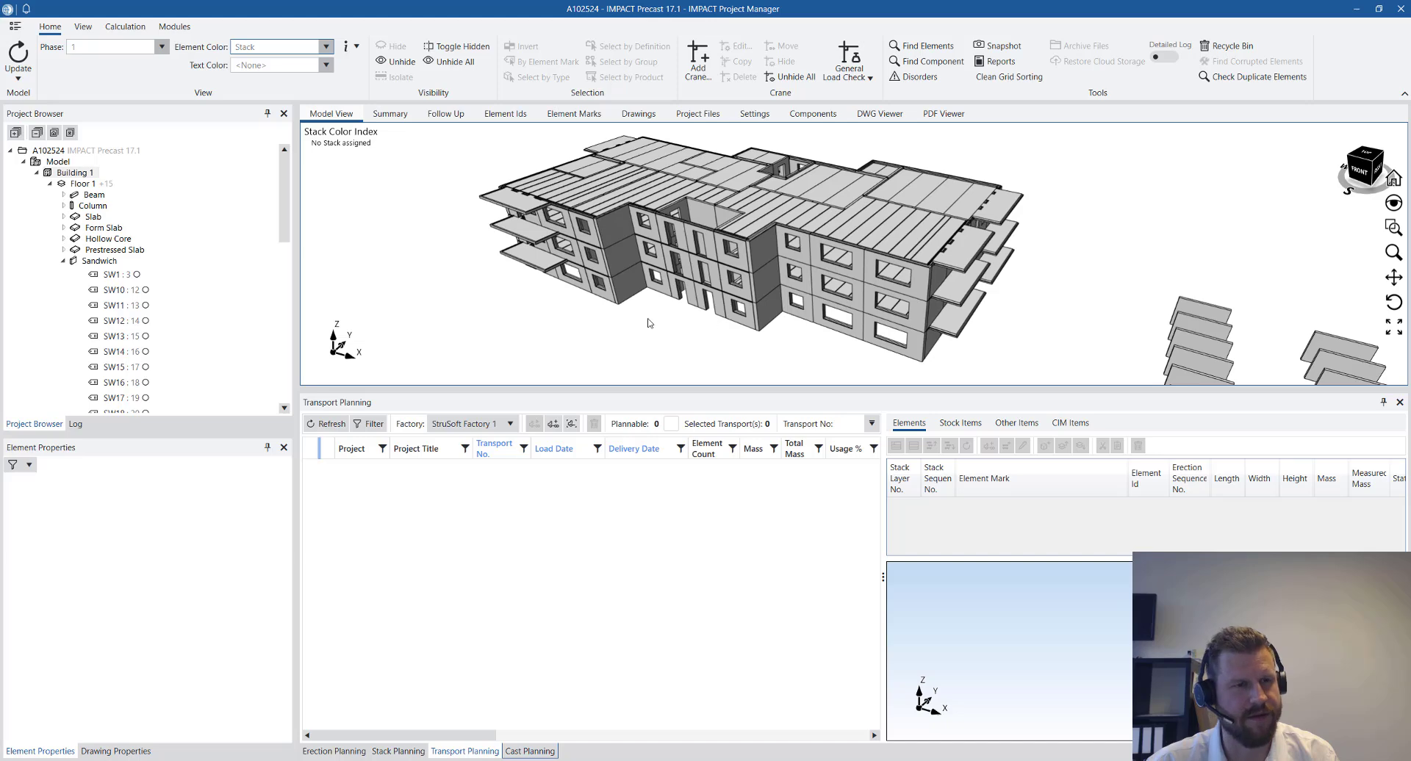
# Show only the Floor 1 sandwich walls and select the front facade walls for stack planning
pyautogui.click(100, 262)
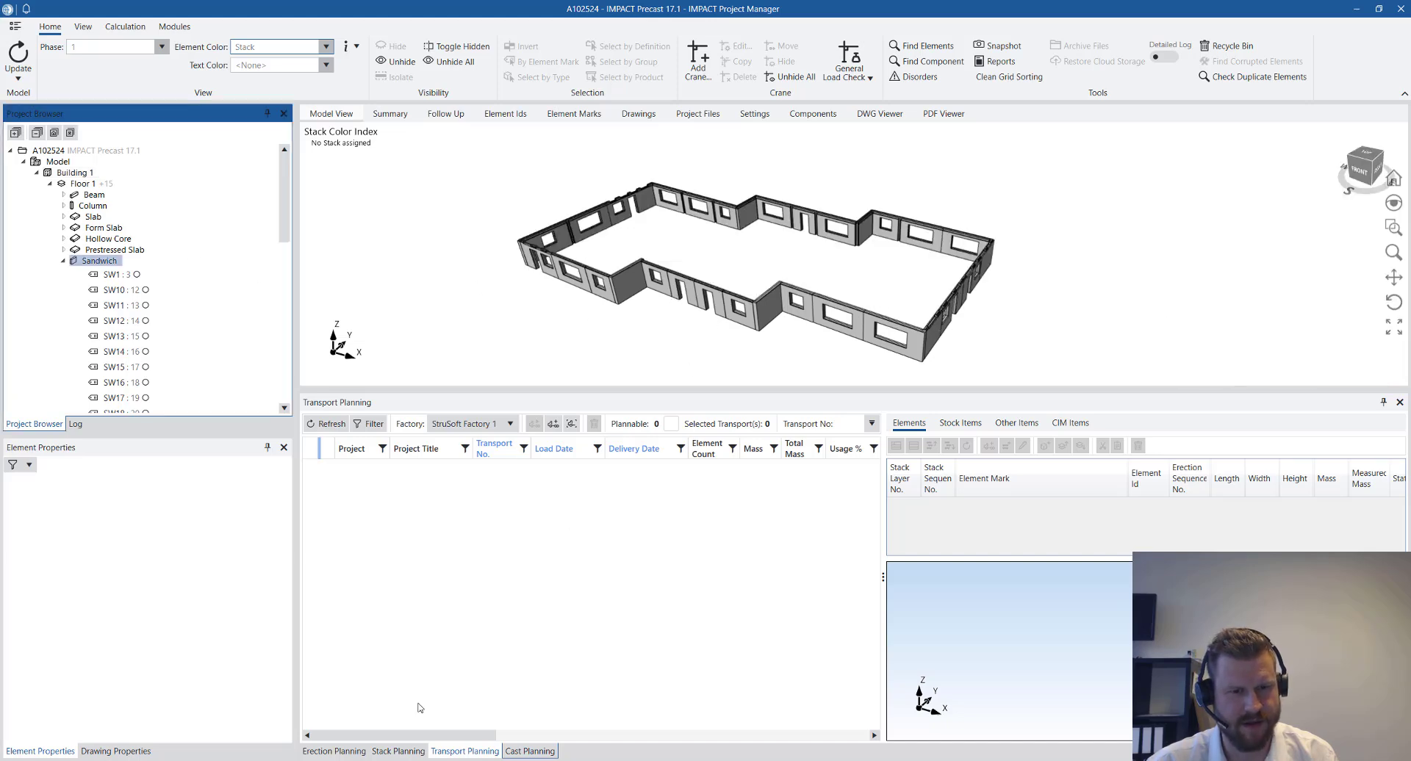
pyautogui.click(398, 750)
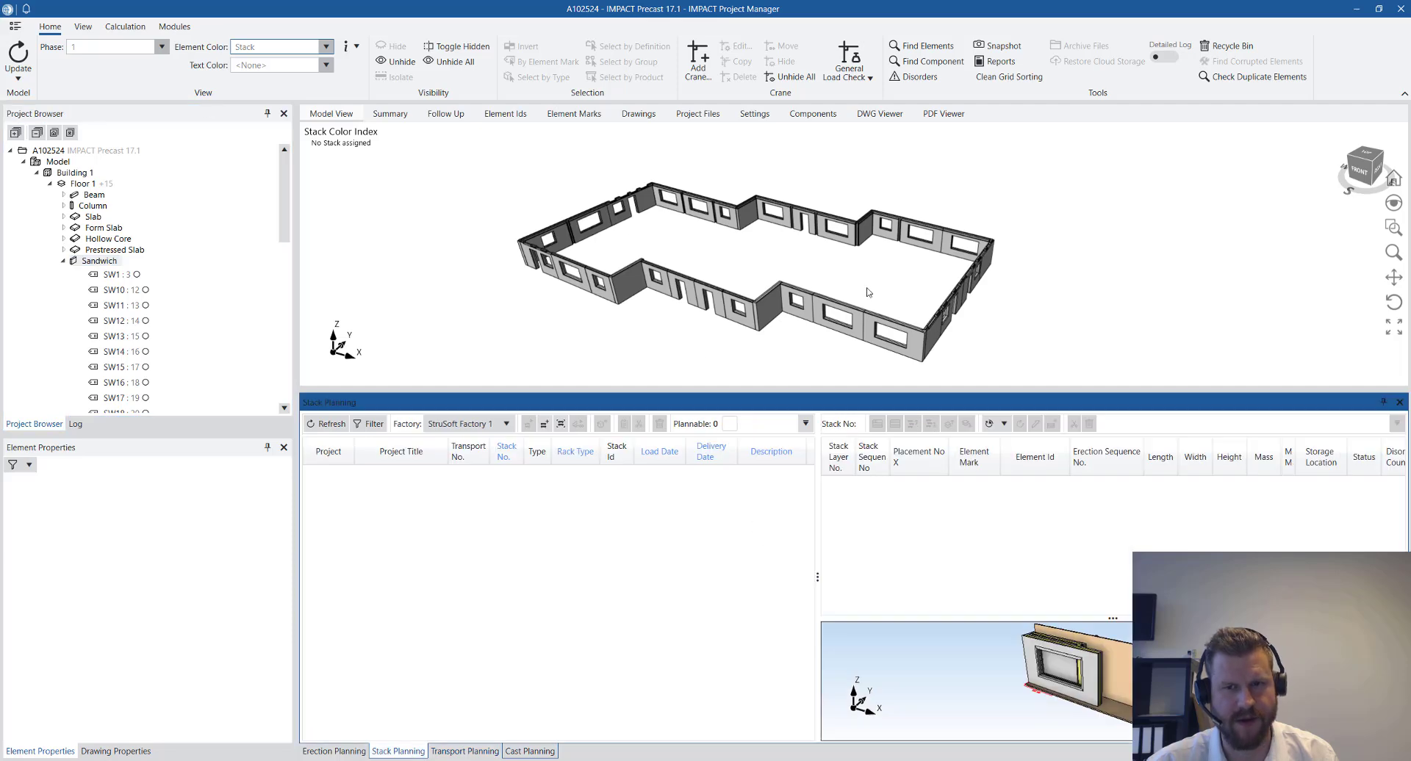
pyautogui.moveTo(895, 269); pyautogui.dragTo(535, 358)
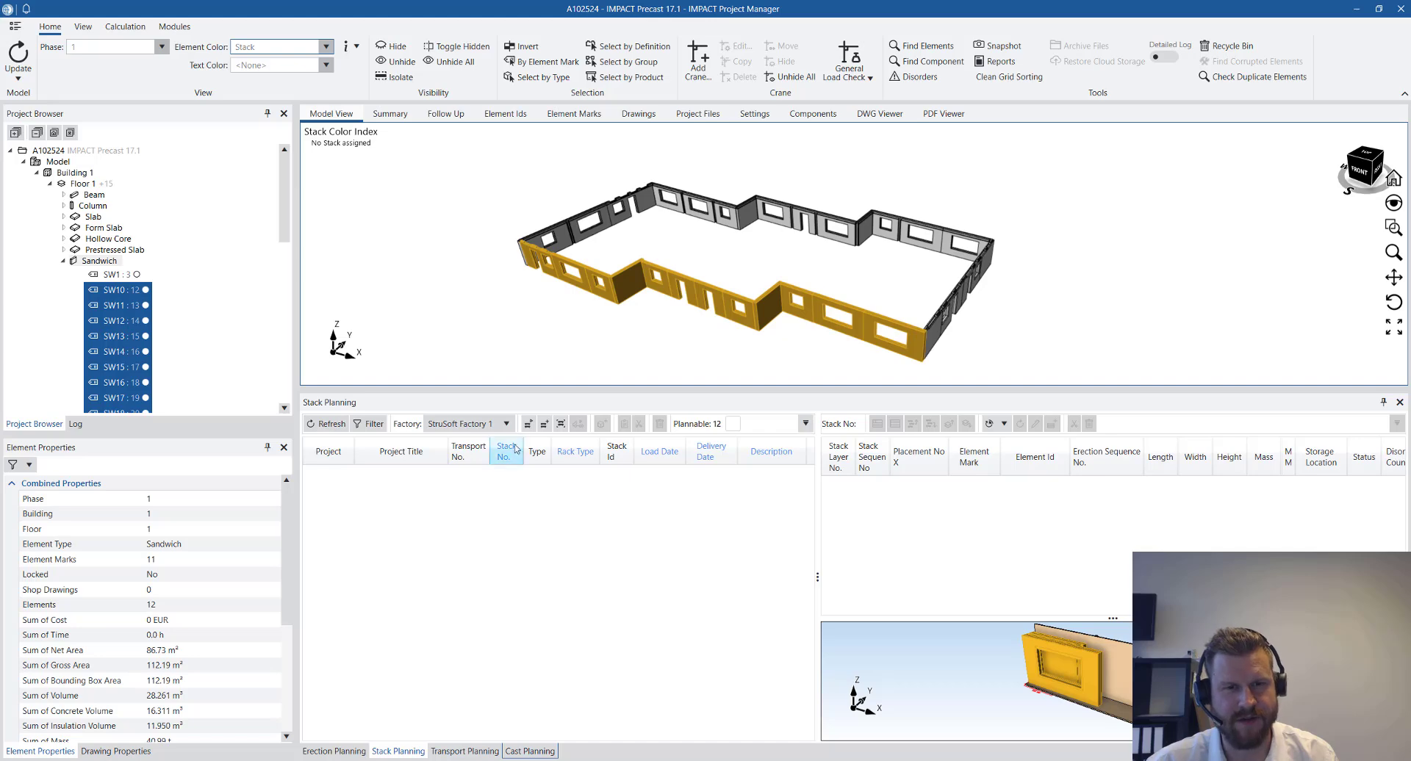
# Auto-stack the selected walls with the A-Frame Tip rack template, keeping Planned status and Erection Sequence Reversed load order
pyautogui.click(528, 424)
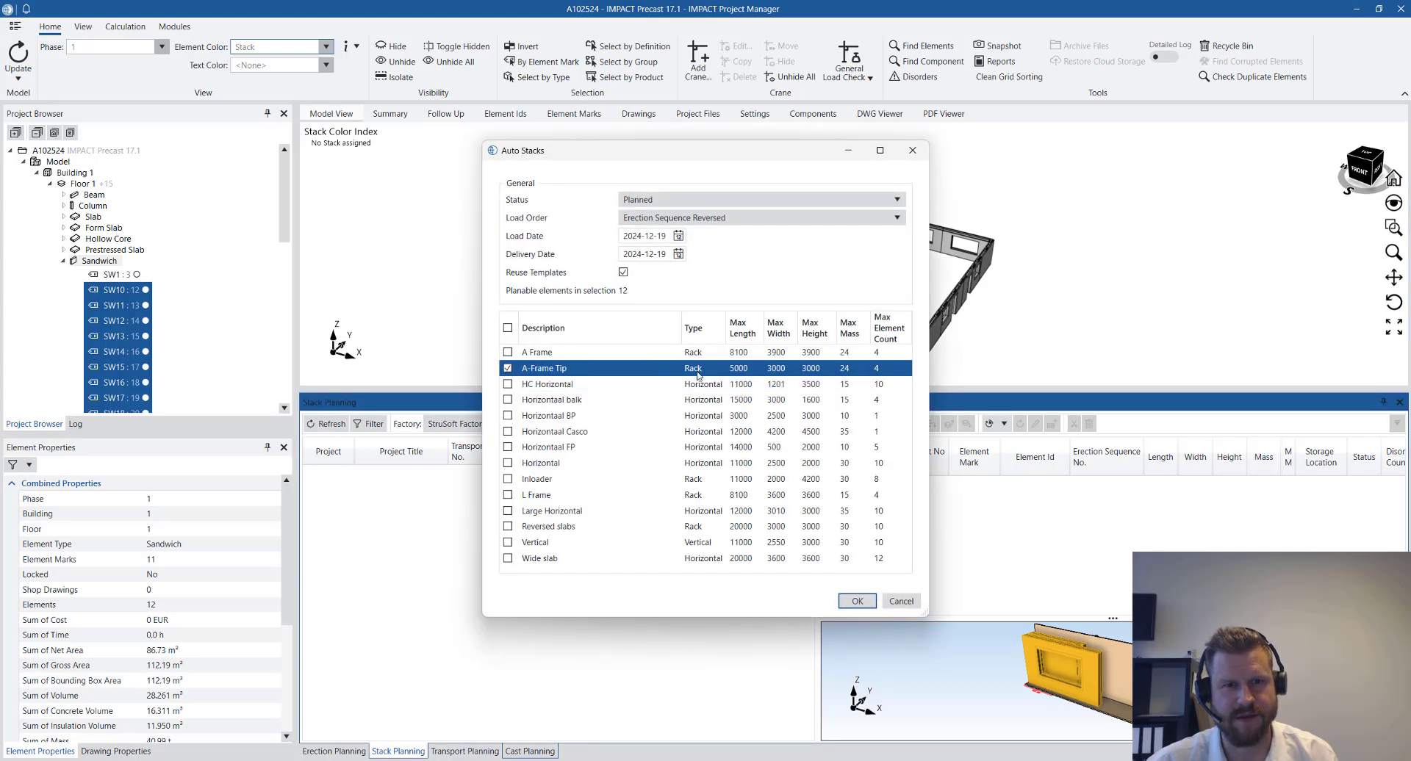
pyautogui.click(507, 368)
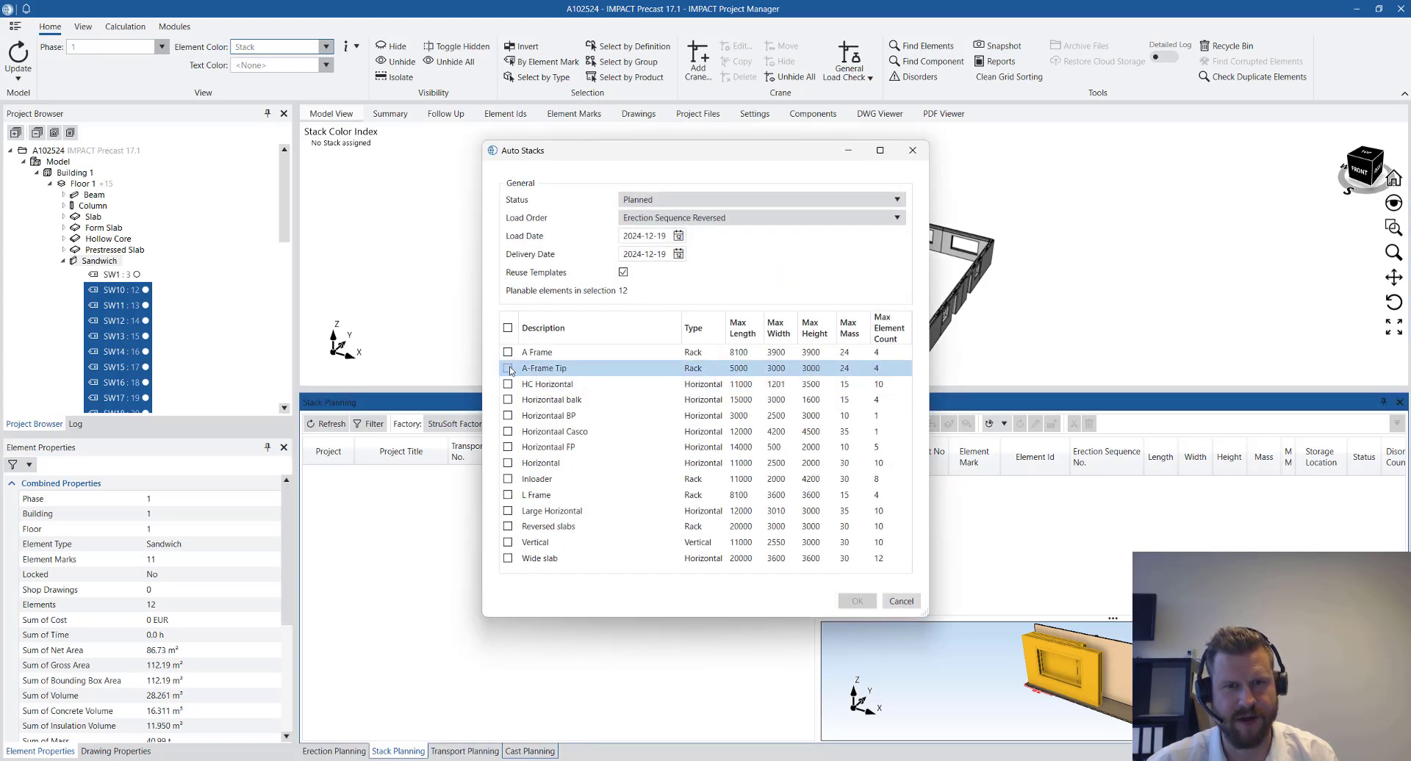
pyautogui.click(508, 368)
pyautogui.click(855, 601)
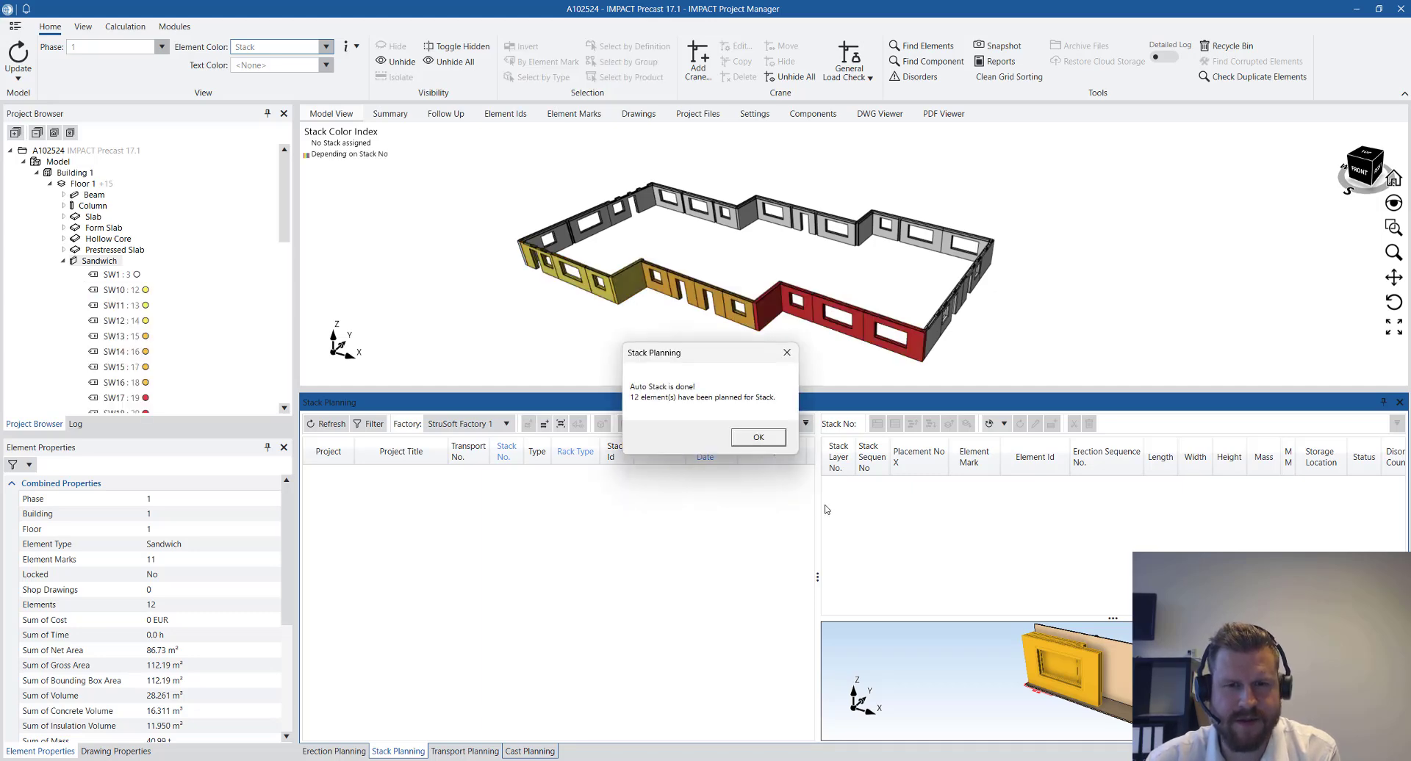
pyautogui.click(760, 439)
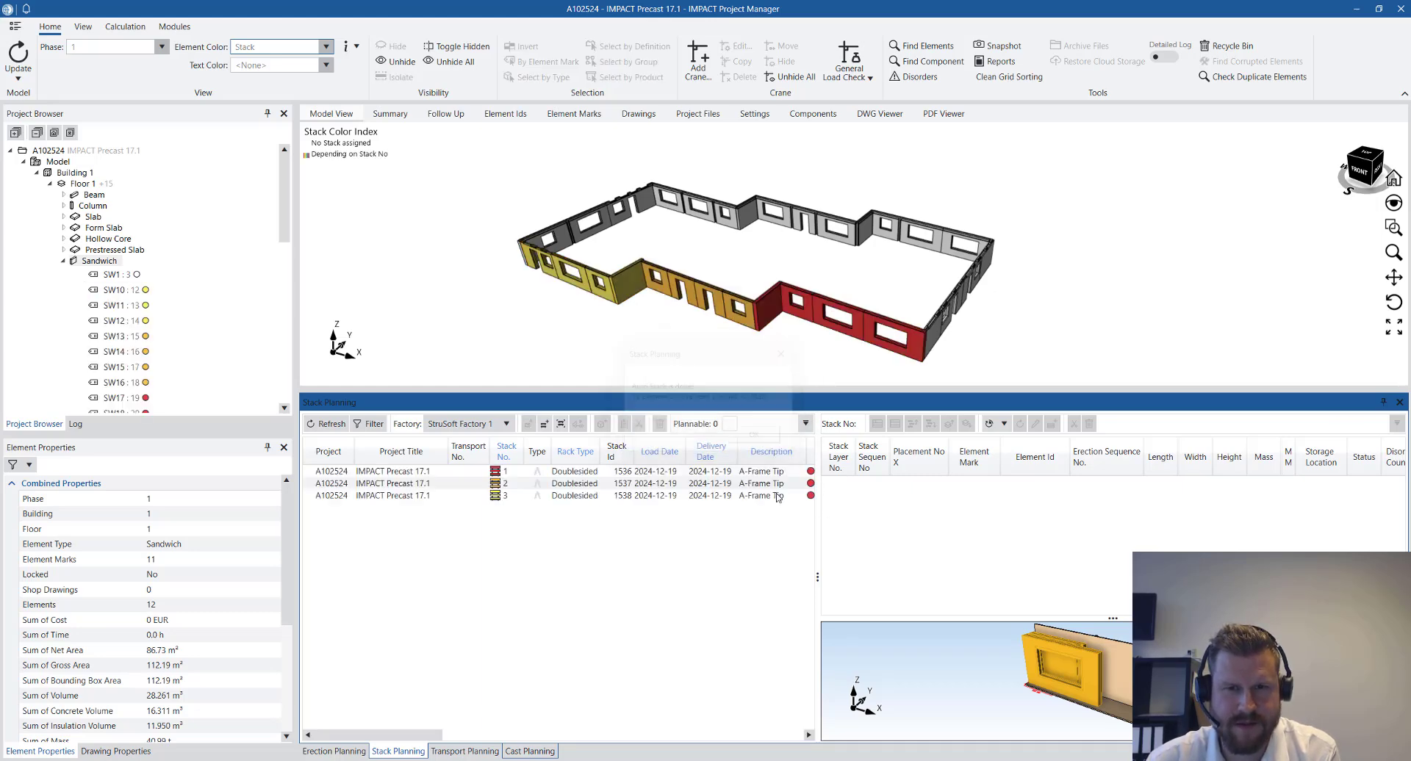
# Examine stacks 1 and 2 with their elements and 3D preview, and expose the stack list's status, dimension and mass columns
pyautogui.click(526, 473)
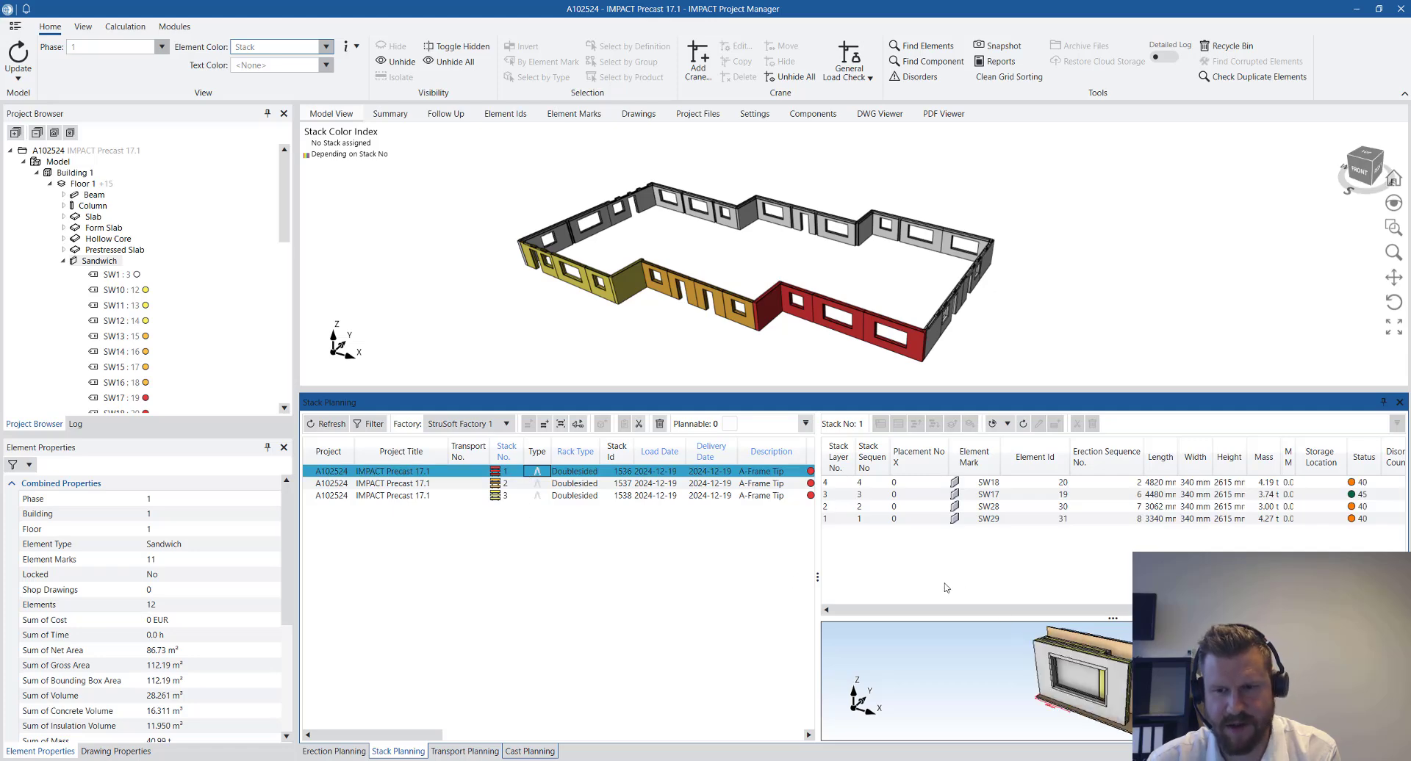
pyautogui.moveTo(1094, 617); pyautogui.dragTo(1094, 565)
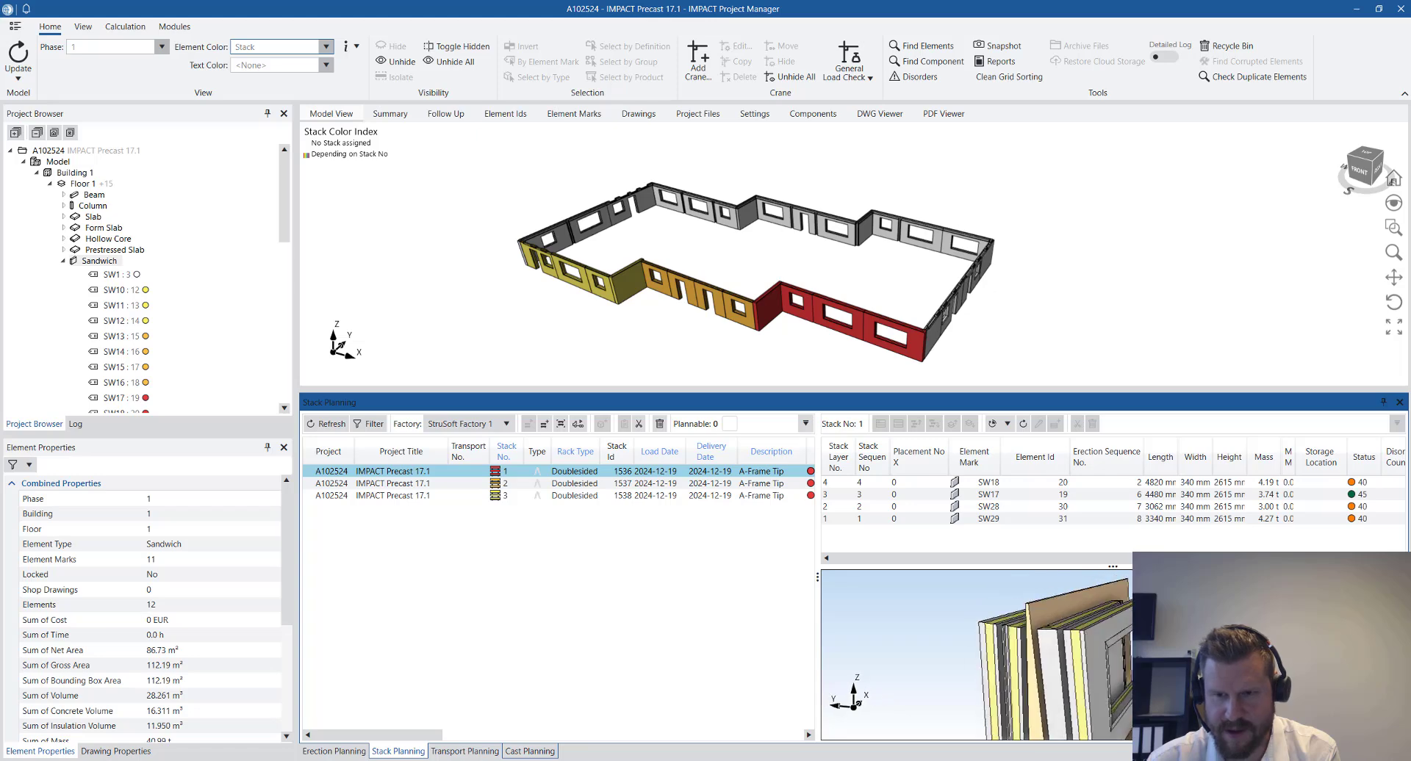
pyautogui.click(572, 486)
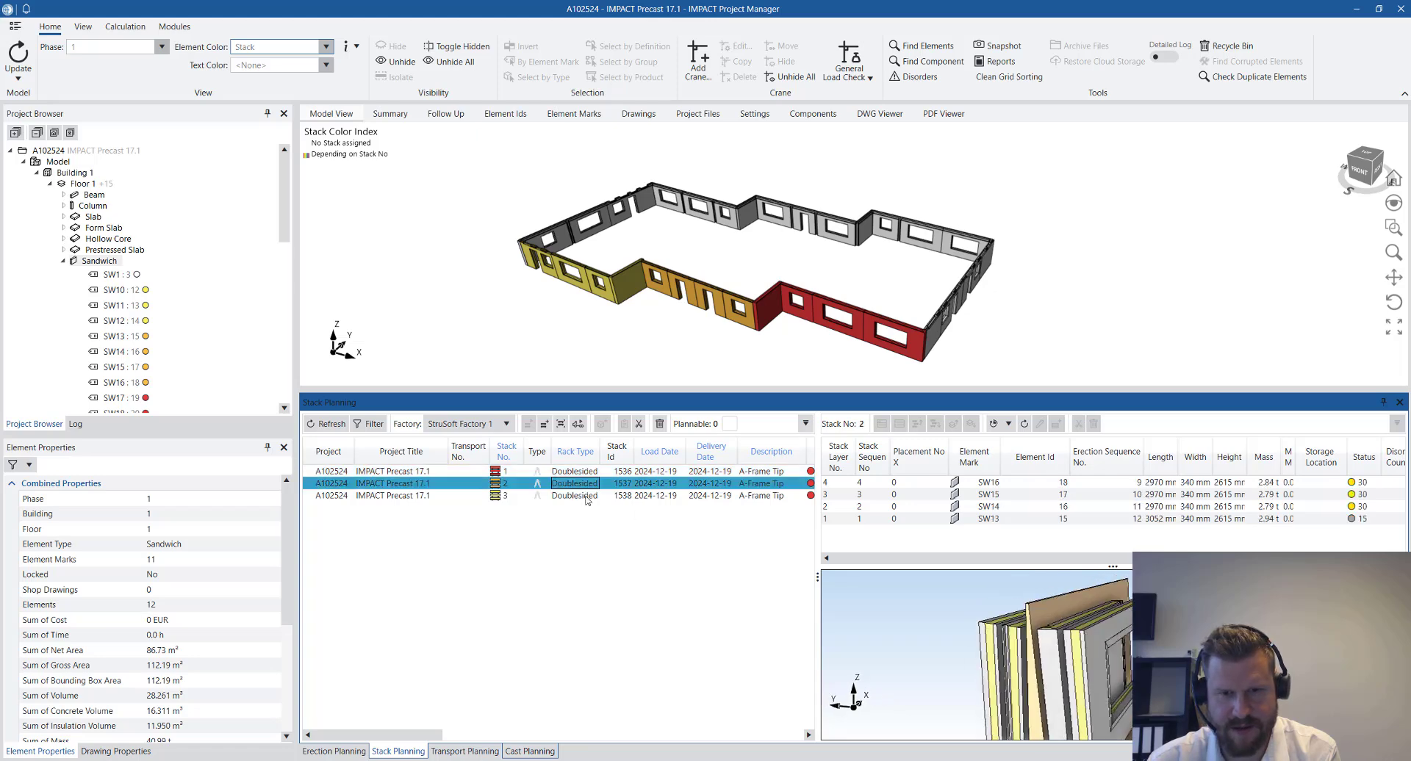
pyautogui.moveTo(818, 529); pyautogui.dragTo(1198, 538)
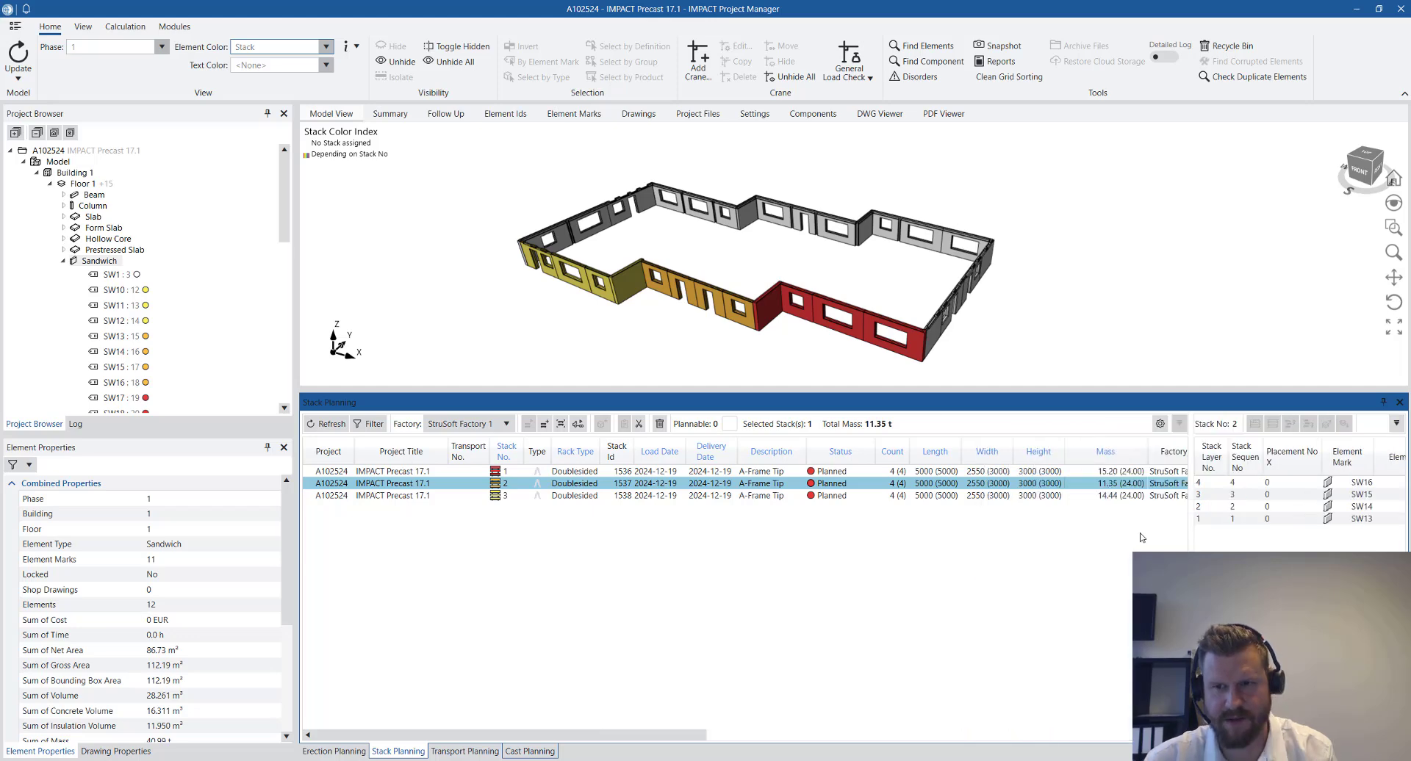
# Auto-plan transports for all three A-Frame Tip stacks using the Trailer template and Erection Sequence Reversed loading order
pyautogui.moveTo(464, 499); pyautogui.dragTo(476, 474)
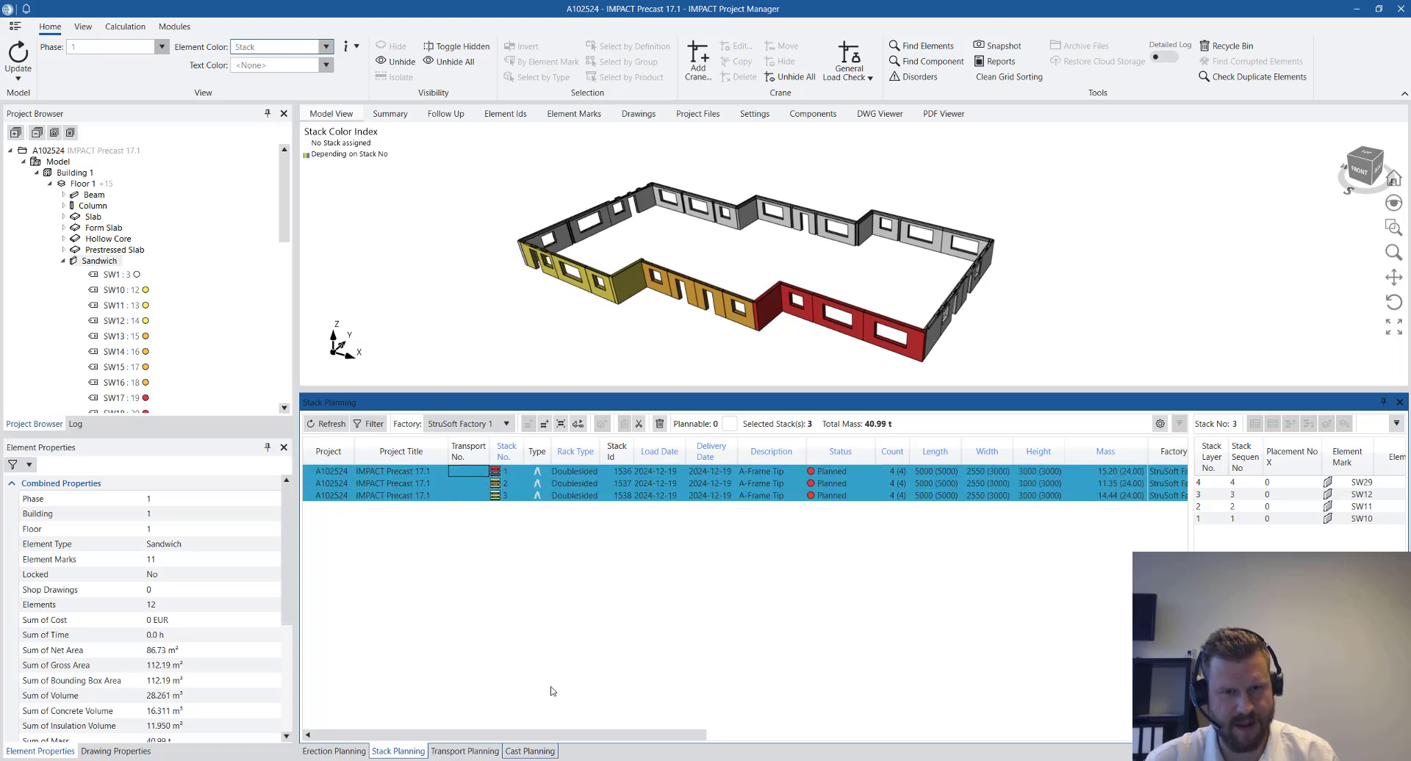
pyautogui.click(579, 424)
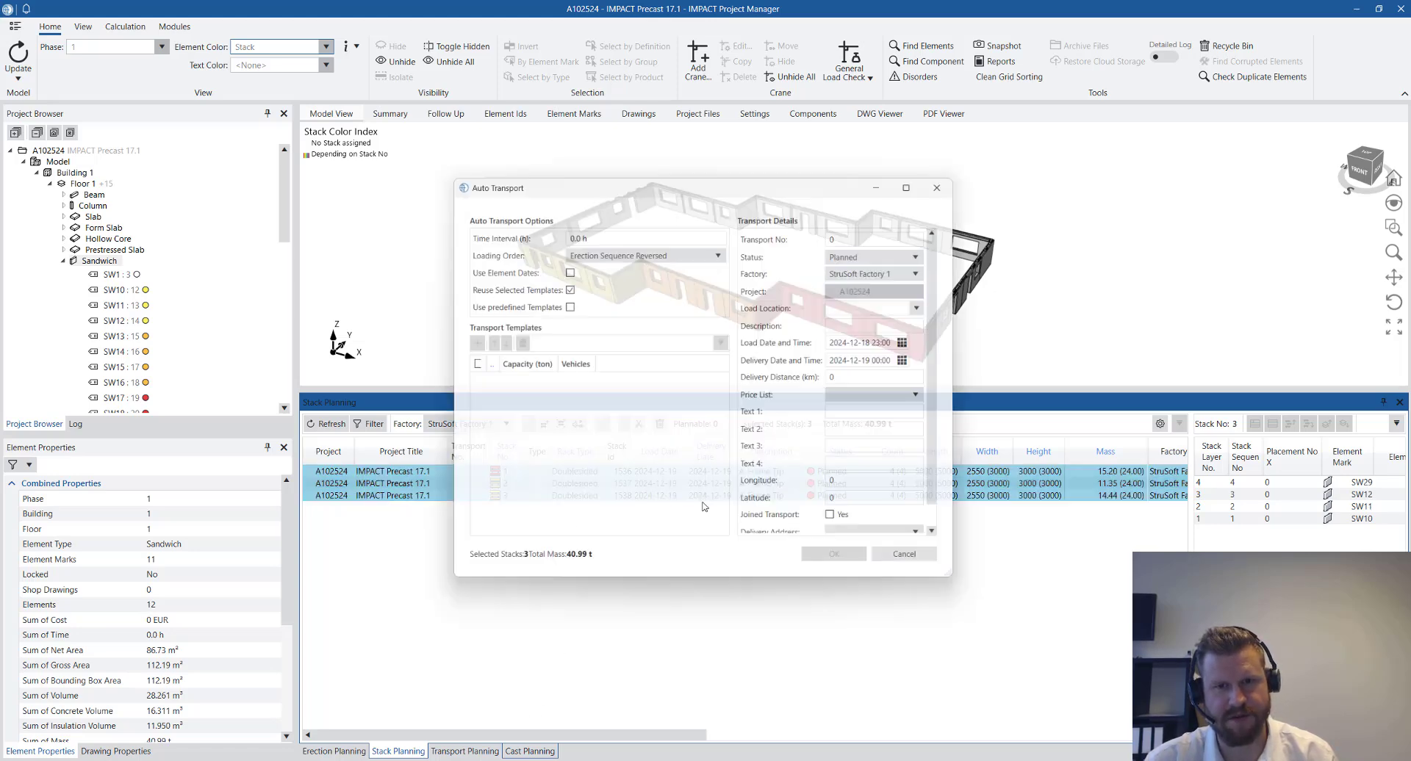
pyautogui.click(469, 412)
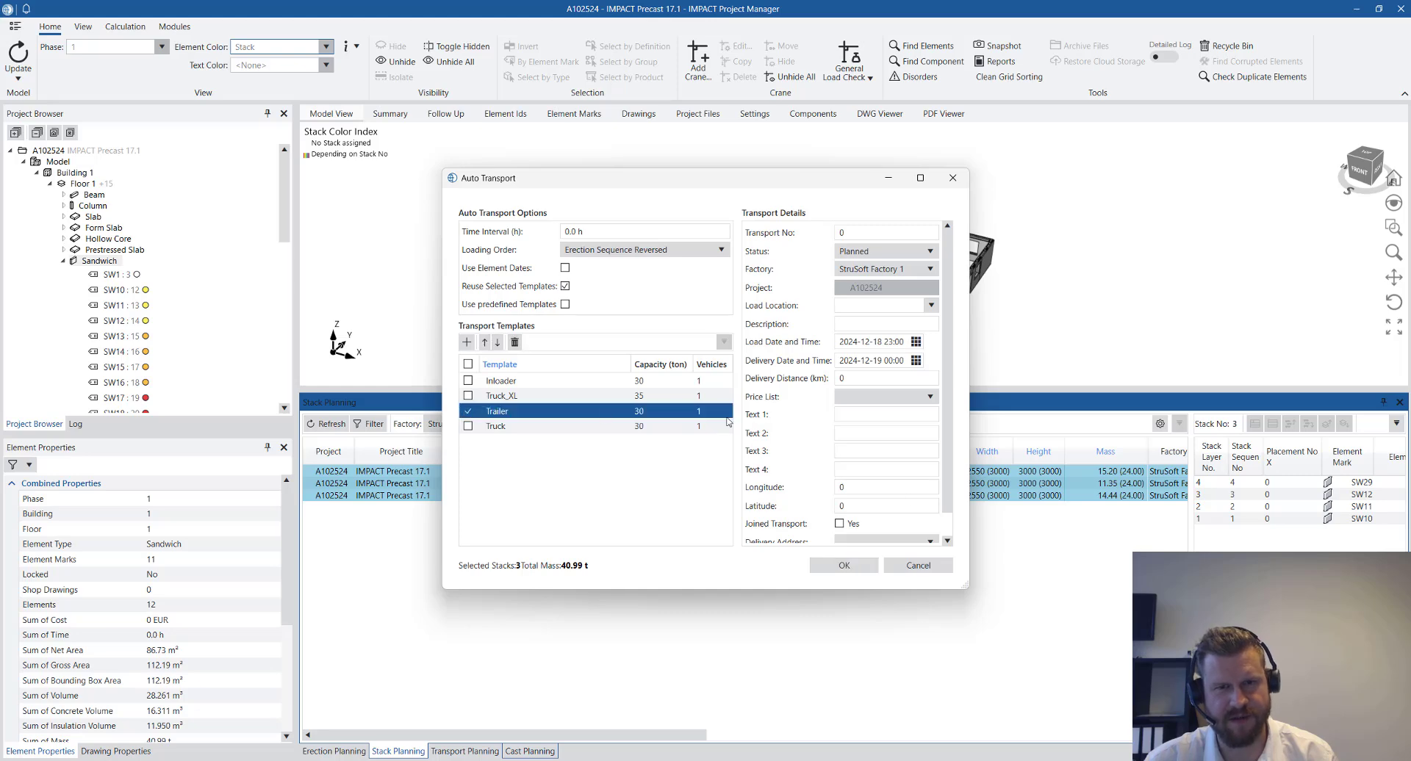
pyautogui.click(843, 565)
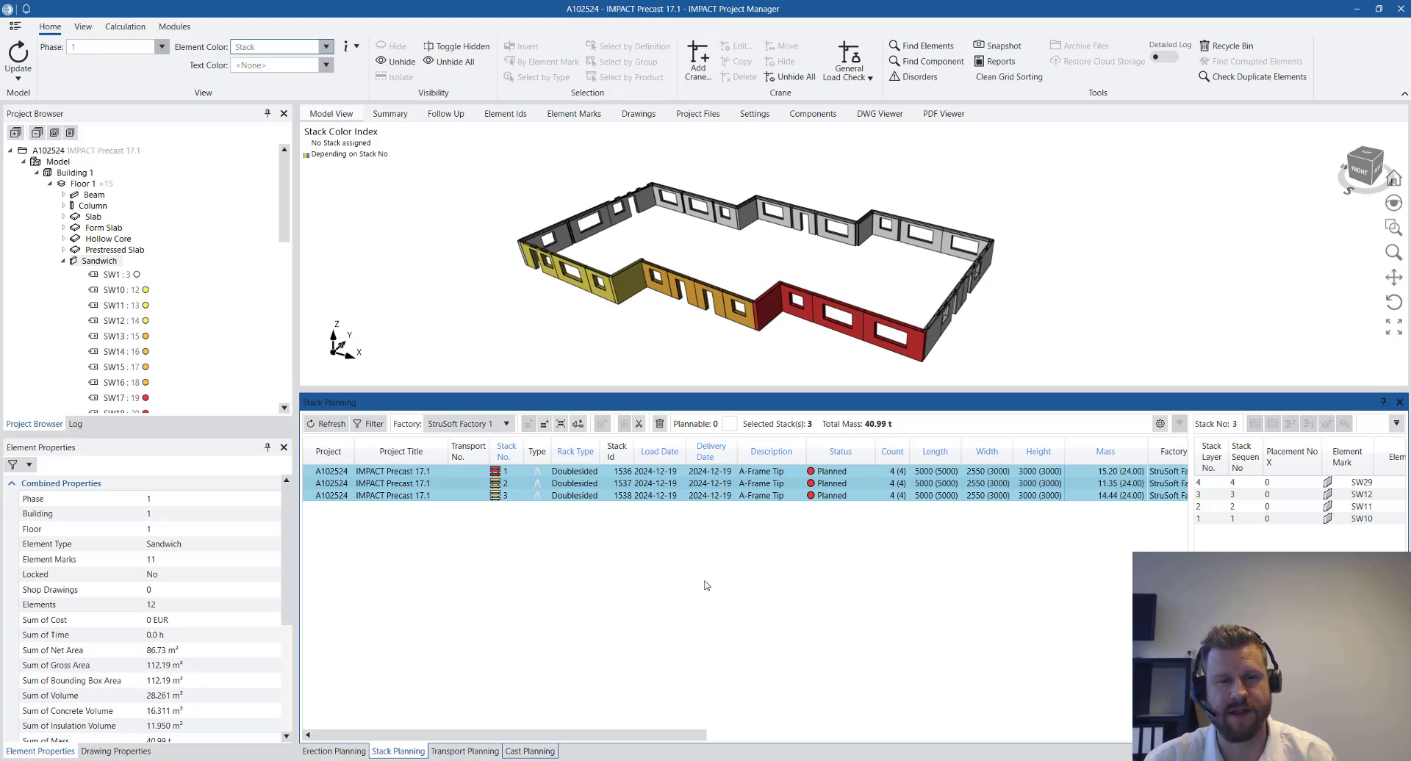
pyautogui.click(742, 437)
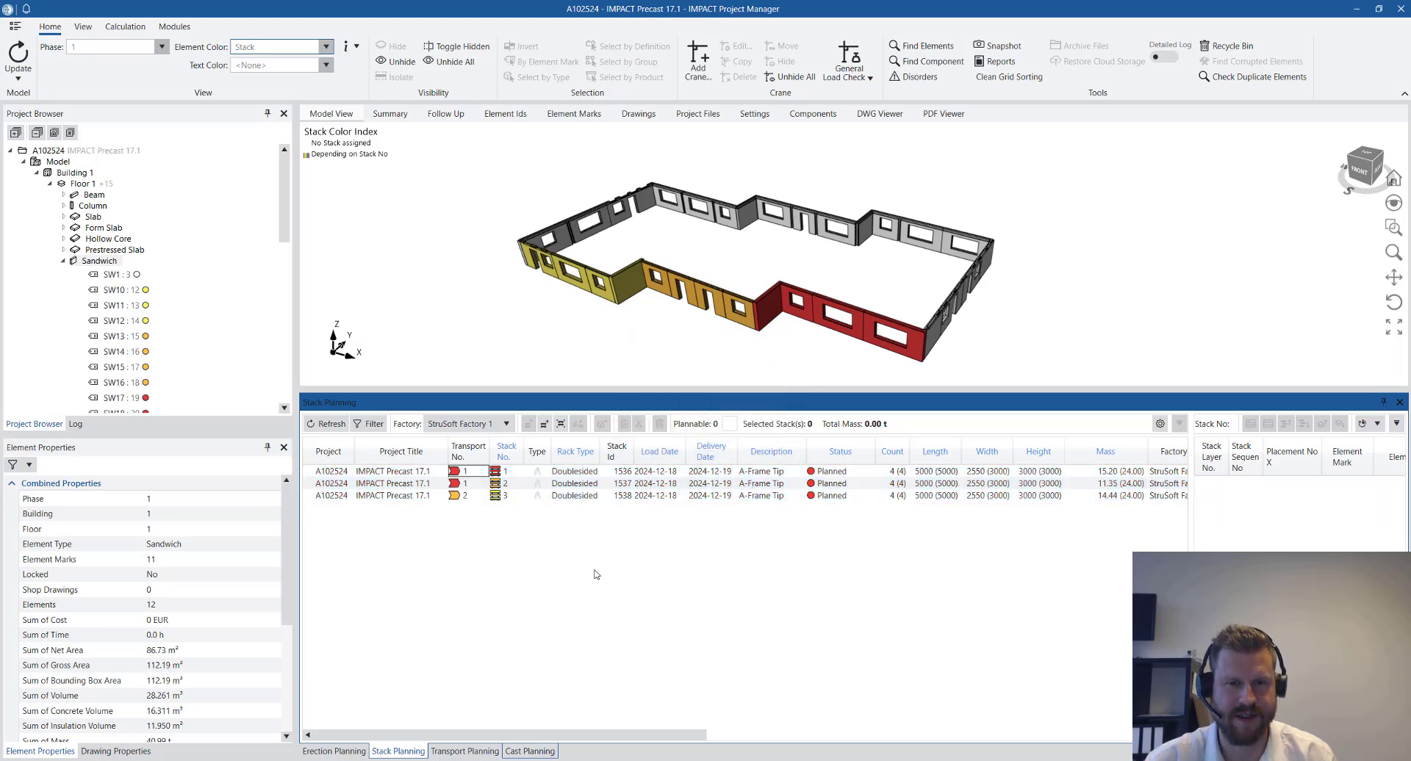
# Refresh the transport planning list and examine the load, usage and 3D preview of the planned Trailer transports
pyautogui.click(465, 751)
pyautogui.click(330, 425)
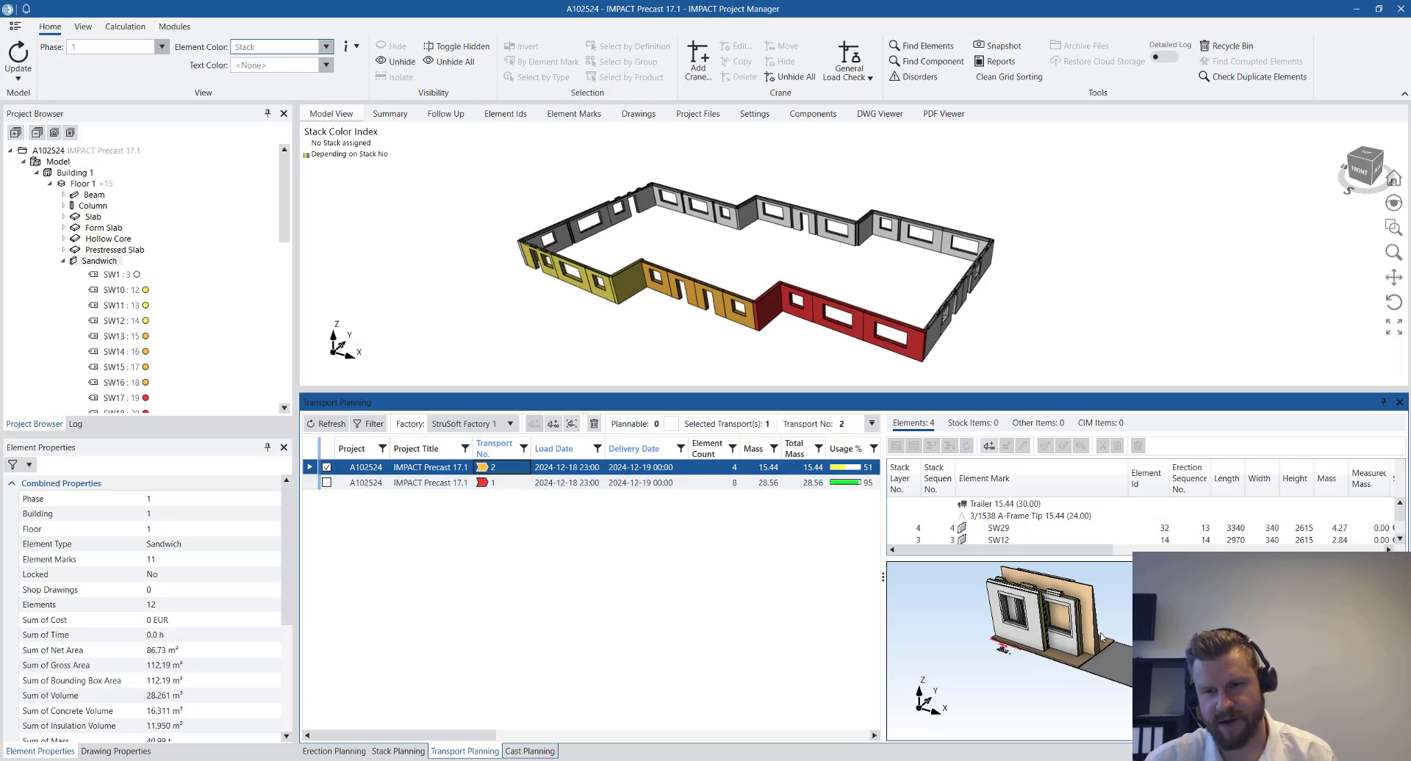
pyautogui.click(629, 482)
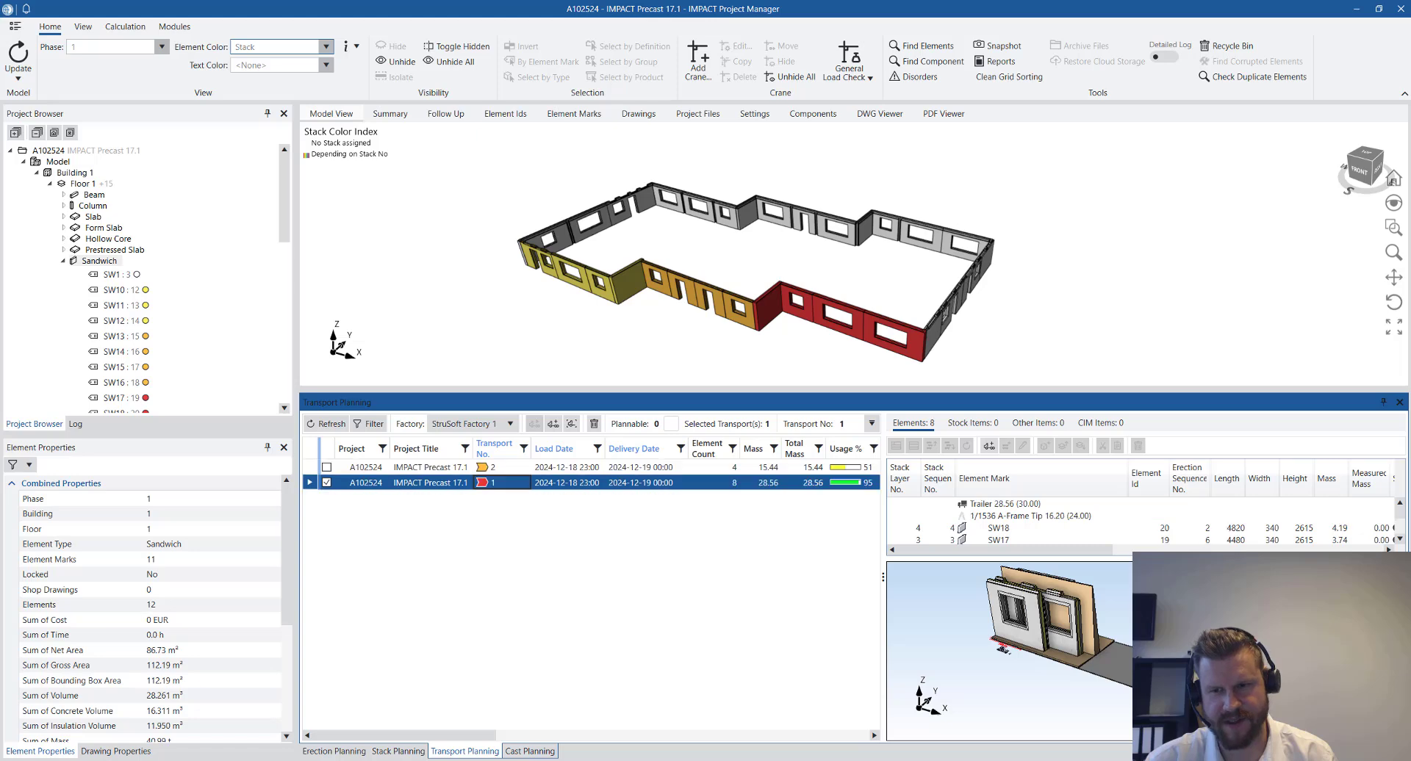
pyautogui.scroll(2, 1101, 670)
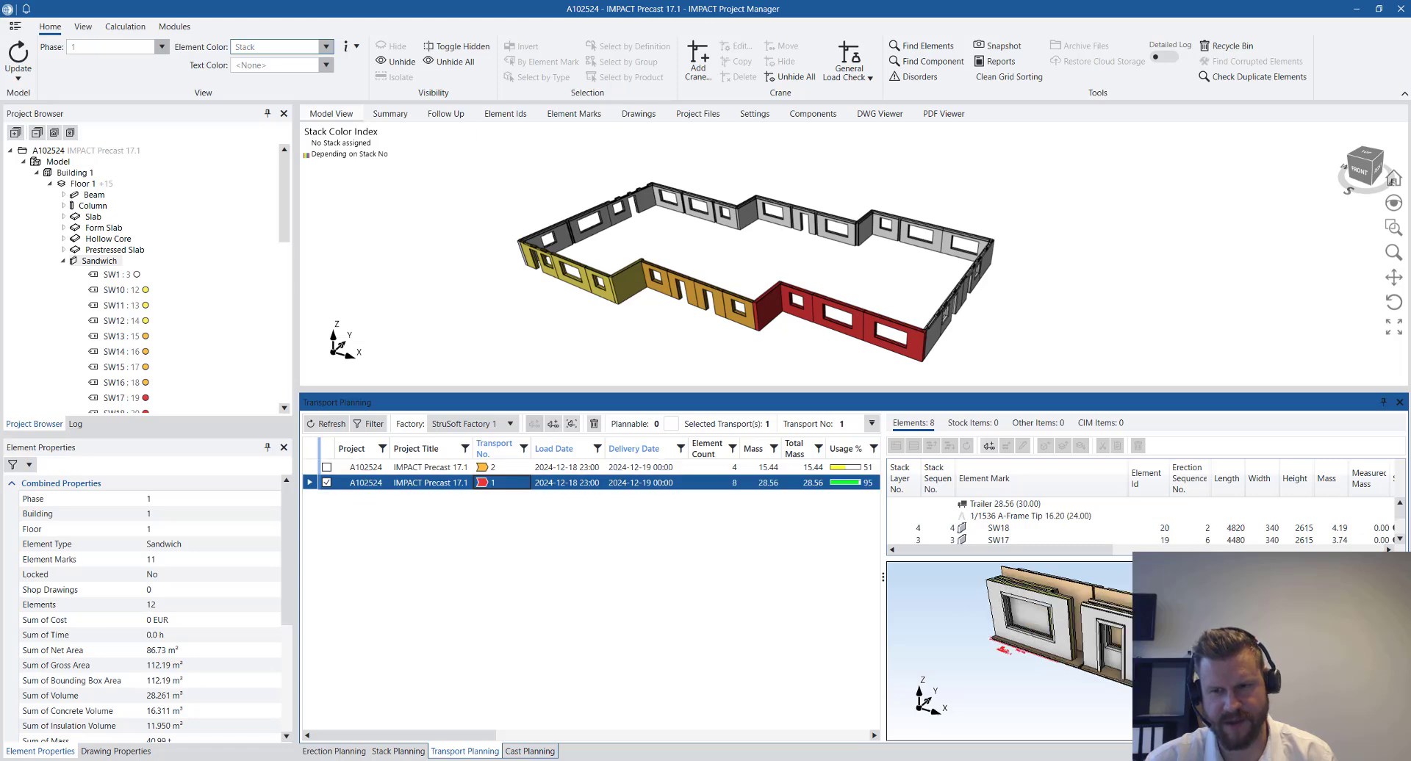
pyautogui.moveTo(1161, 661); pyautogui.dragTo(1231, 645)
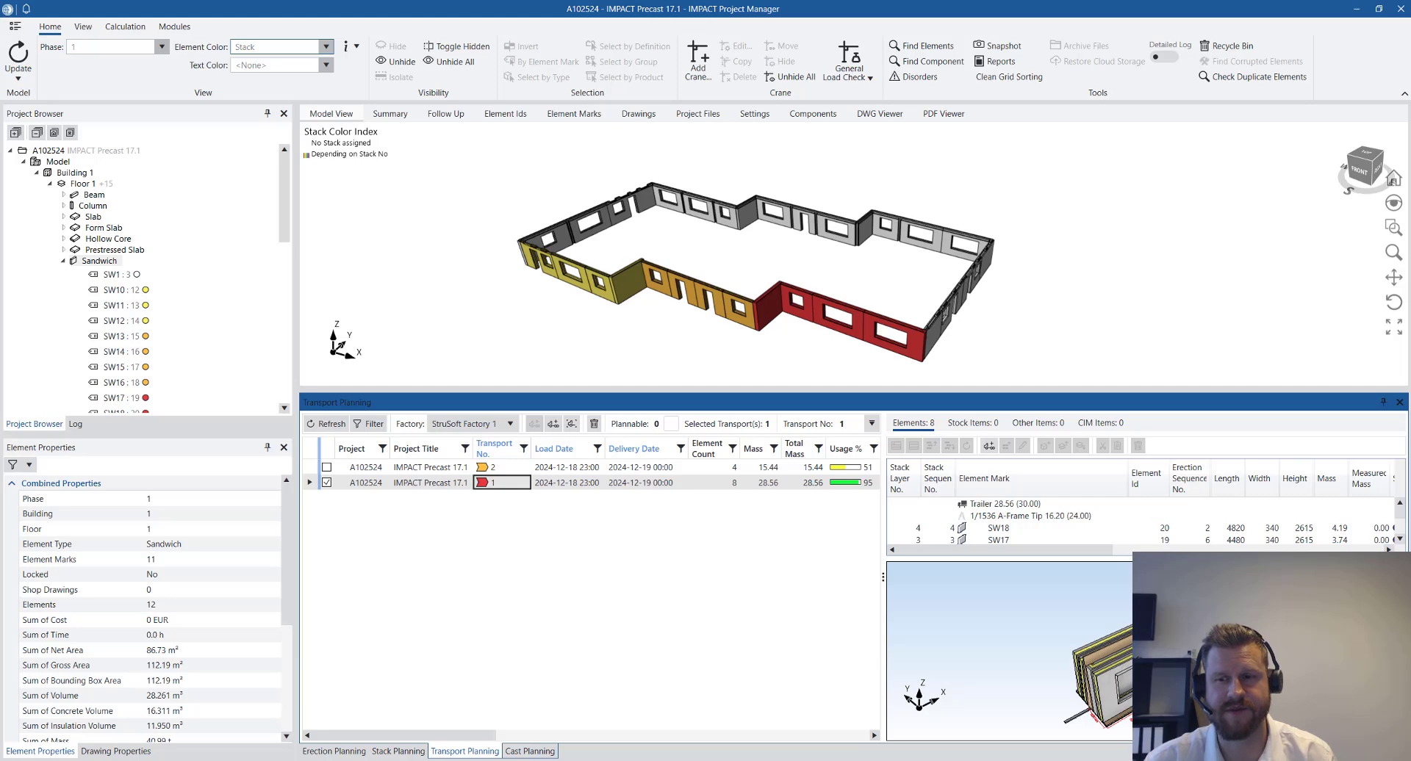
pyautogui.click(695, 597)
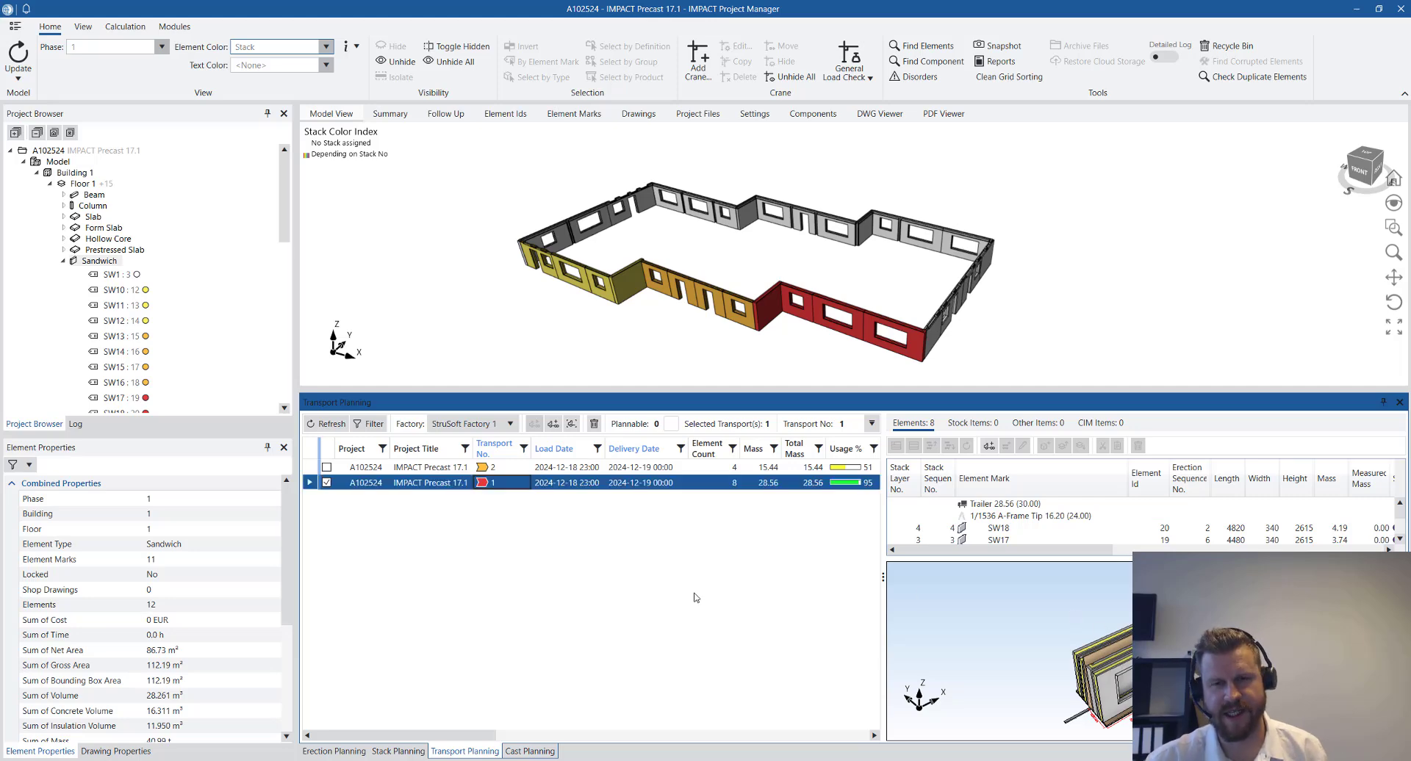